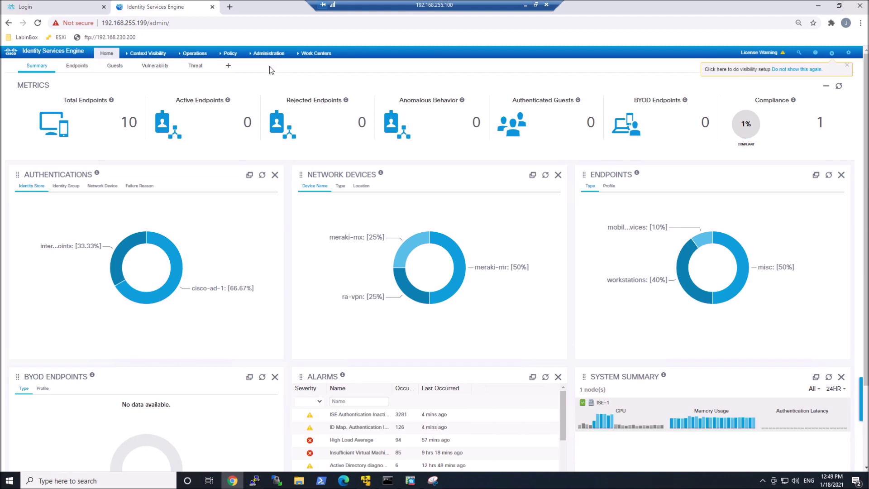
- Go to Administration > System > Deployment and open node ISE-1 for editing
left_click(270, 53)
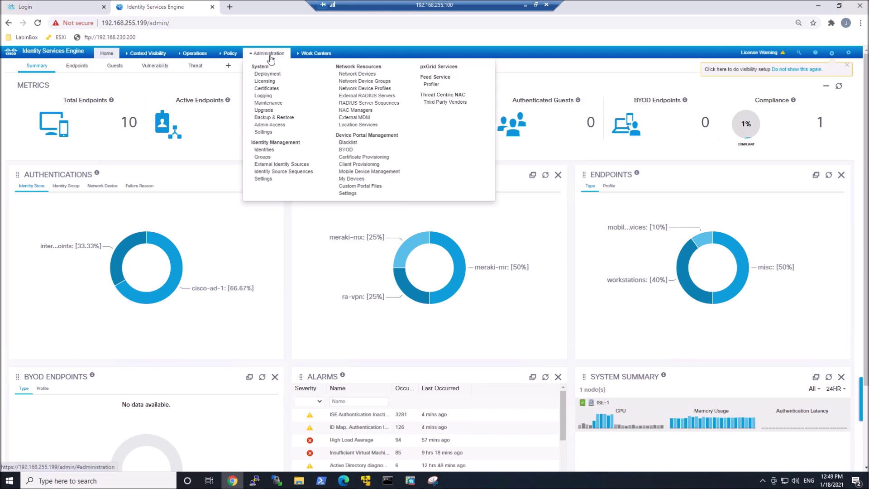
left_click(262, 132)
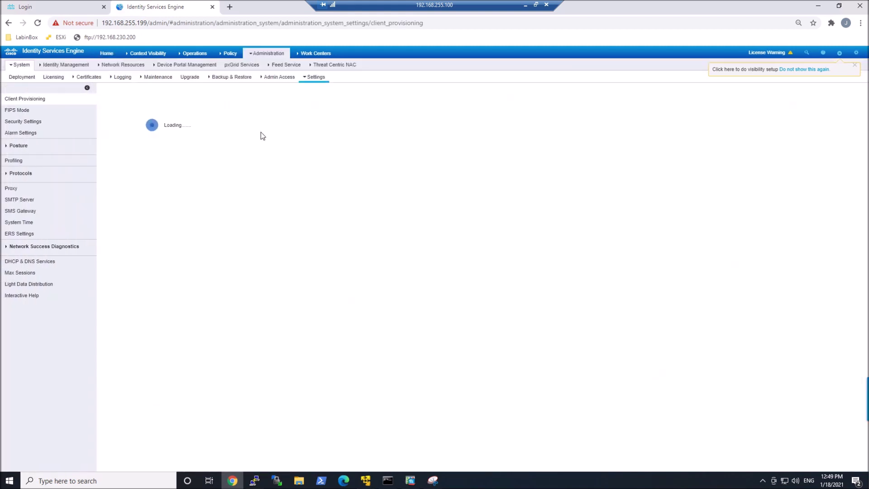
left_click(15, 82)
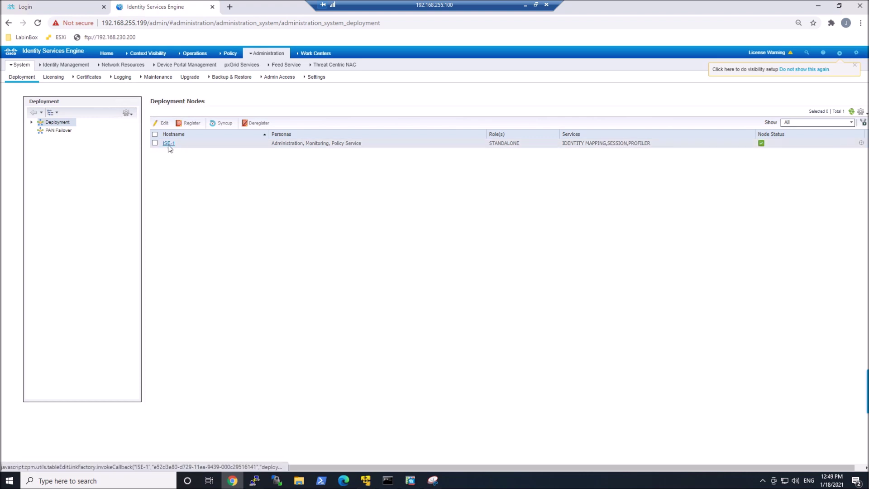
left_click(168, 144)
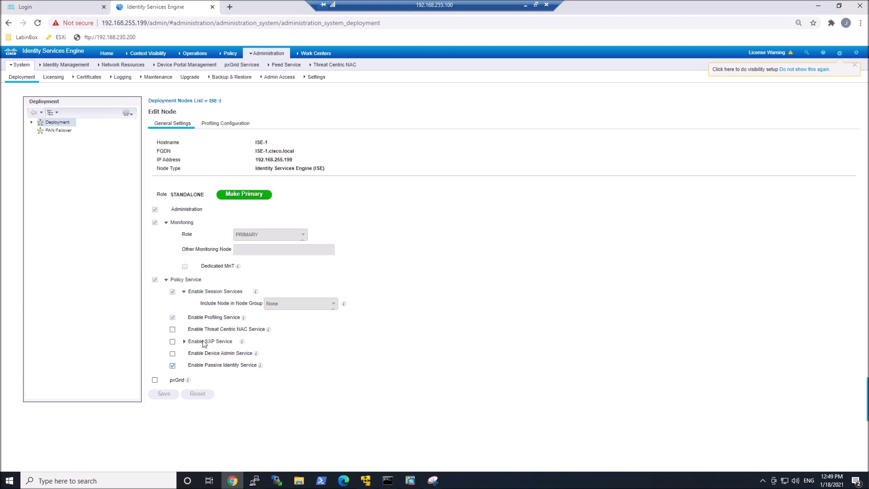
- Enable and save the pxGrid persona on ISE-1, then enter 'show application status ise | in pxGrid'
left_click(154, 380)
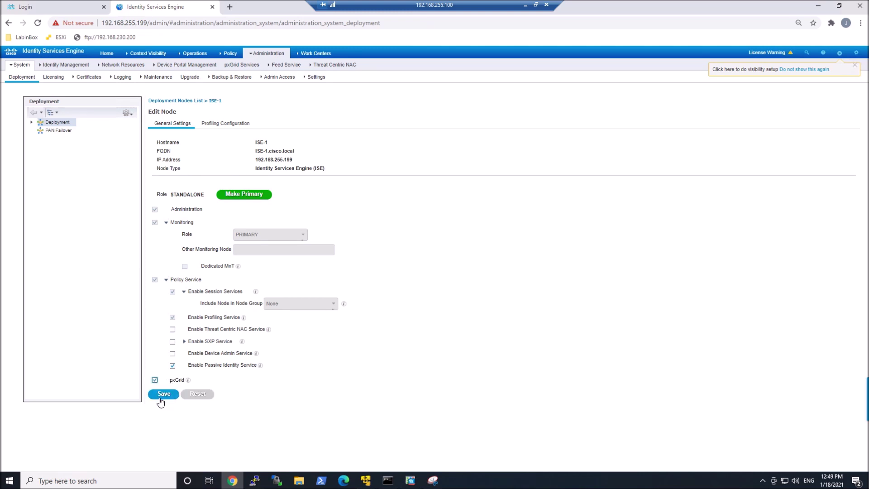
left_click(160, 401)
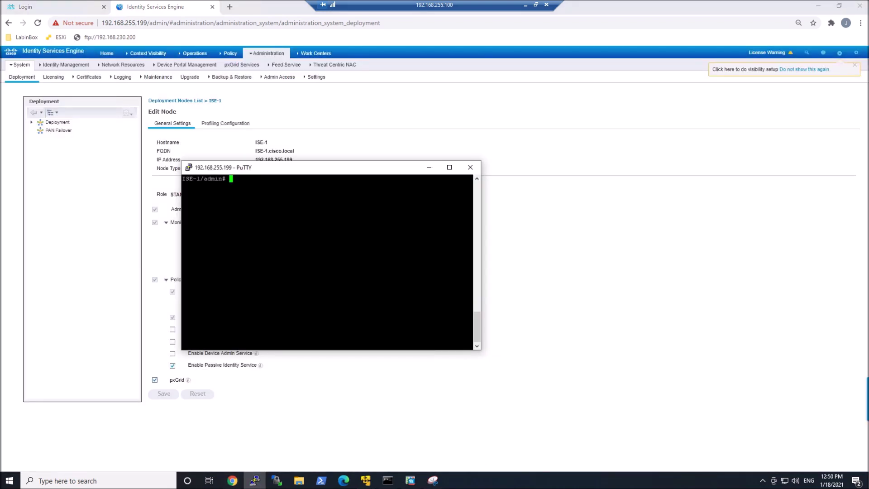
type("show application status ise | in px")
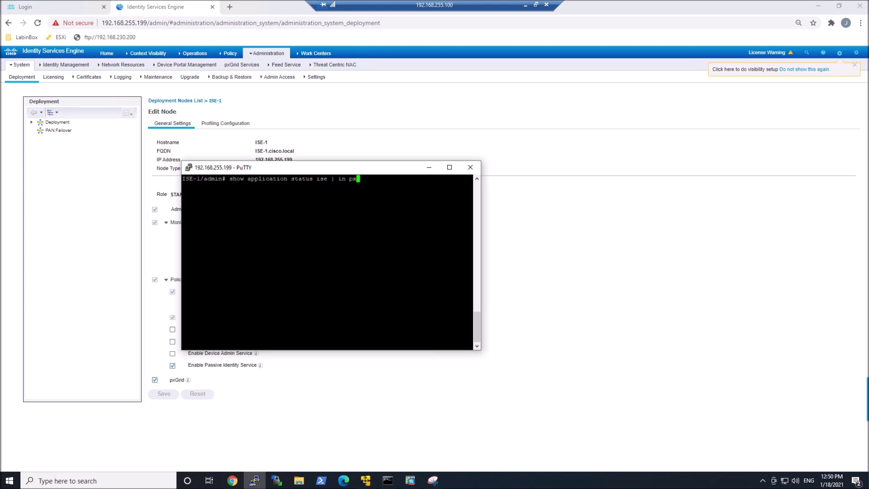
type("Grid")
- Run the pxGrid status check and rerun it until all four pxGrid services report running
key("Return")
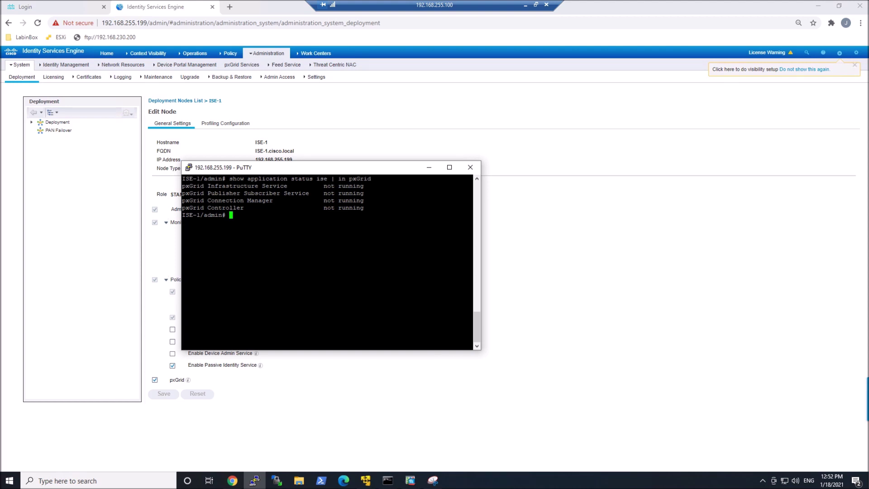
key("Up")
key("Return")
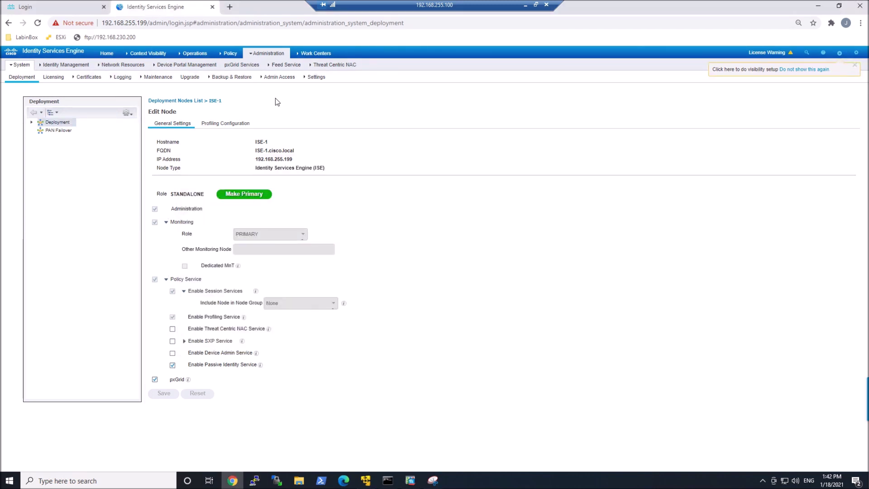
- Open the pxGrid Services page to view the connected pxGrid clients
left_click(242, 65)
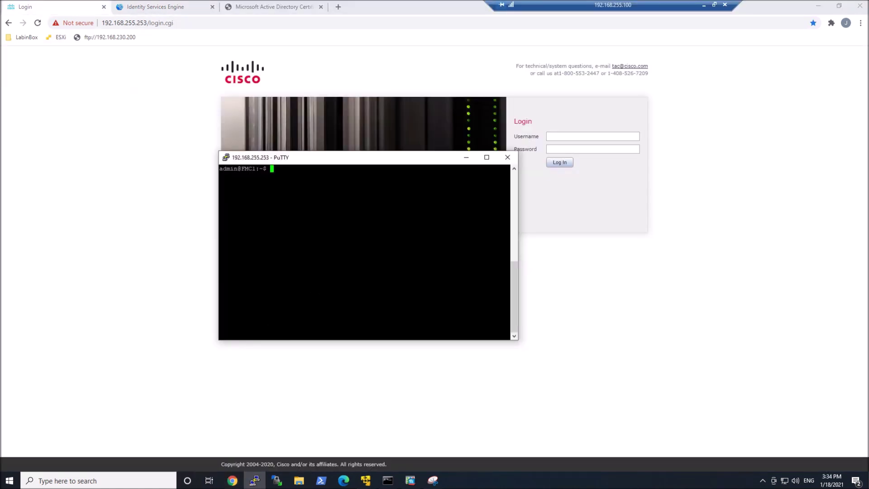
- Generate the 4096-bit RSA private key fmc.key with 'sudo openssl genrsa'
type("sudo openssl genrsa -out fmc.key")
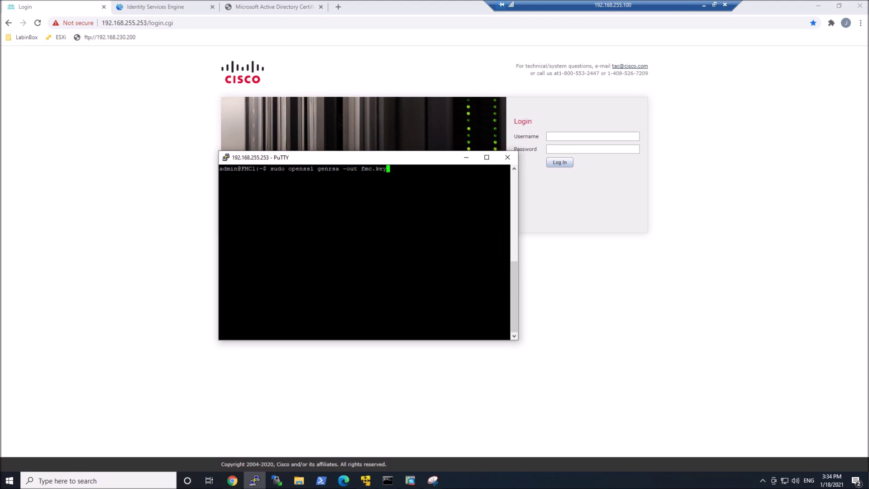
type(" 4096")
key("Return")
key("Return")
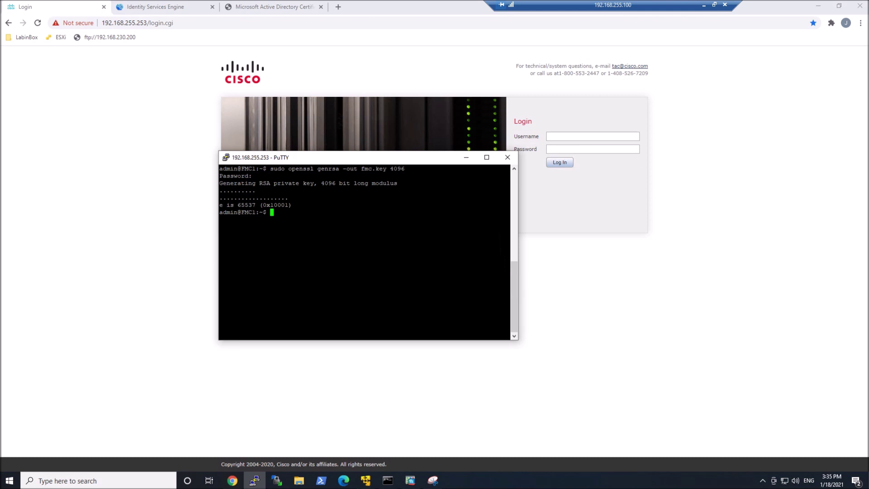
type("sudo openssl")
- Run 'sudo openssl req -new -key fmc.key -out fmc.csr'
type("req new")
key("Left")
key("Left")
key("Left")
type("-")
key("Right")
key("Right")
key("Right")
type("-key fm")
key("Tab")
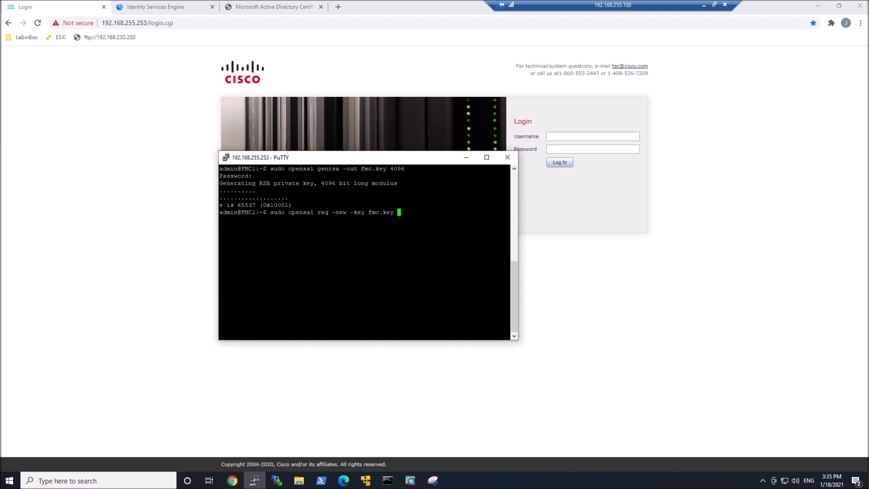
type("-out ")
type("fmc.cs")
type("r")
key("Return")
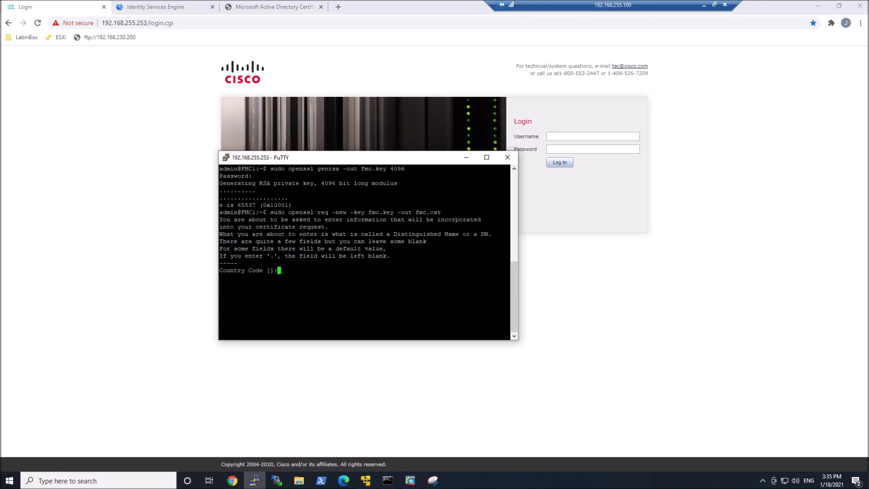
- Answer the prompts: CA, AB, YYC, FE80, blank OU, common name fmc-1, plus an e-mail address
type("CA")
key("Return")
type("AB")
key("Return")
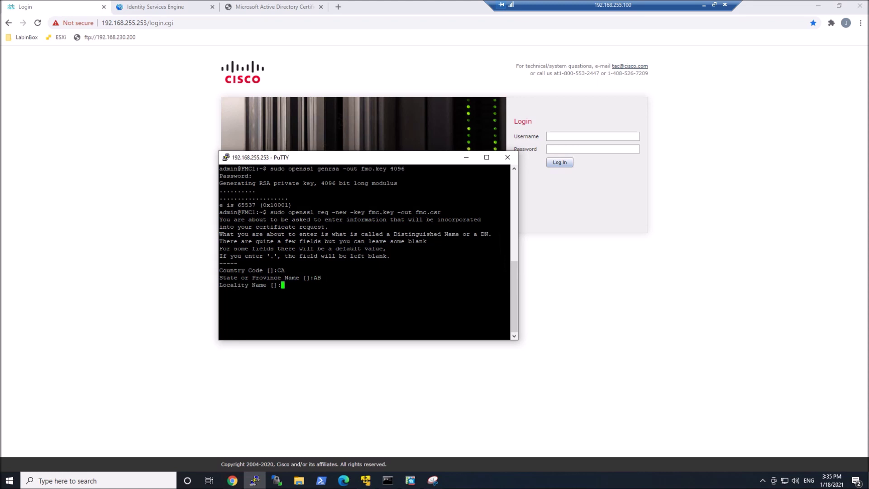
type("YYC")
key("Return")
type("FE80")
key("Return")
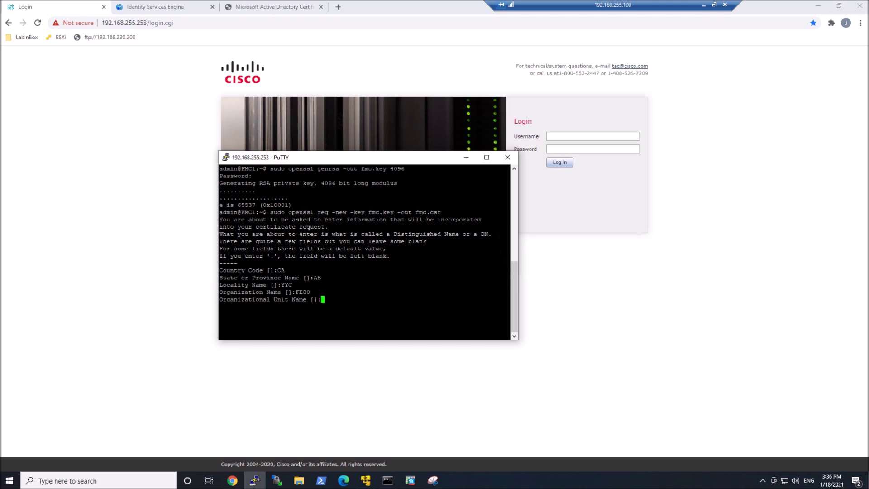
key("Return")
type("fmc-1")
key("Return")
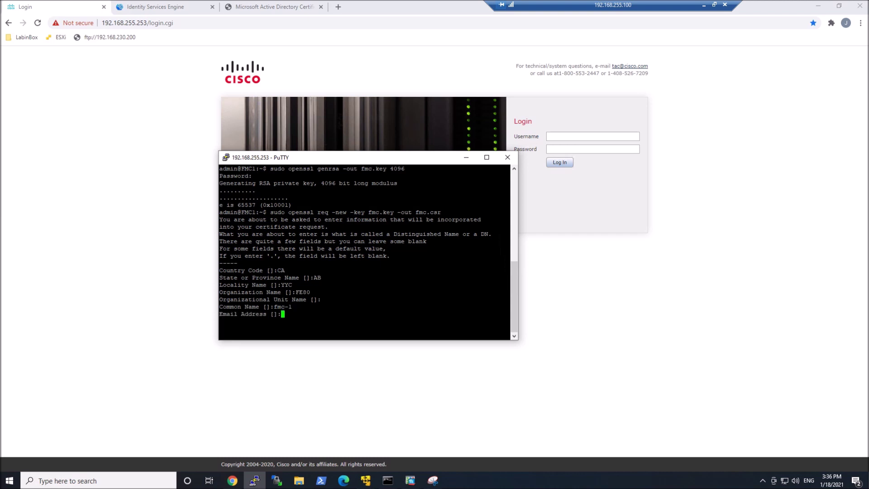
key("Return")
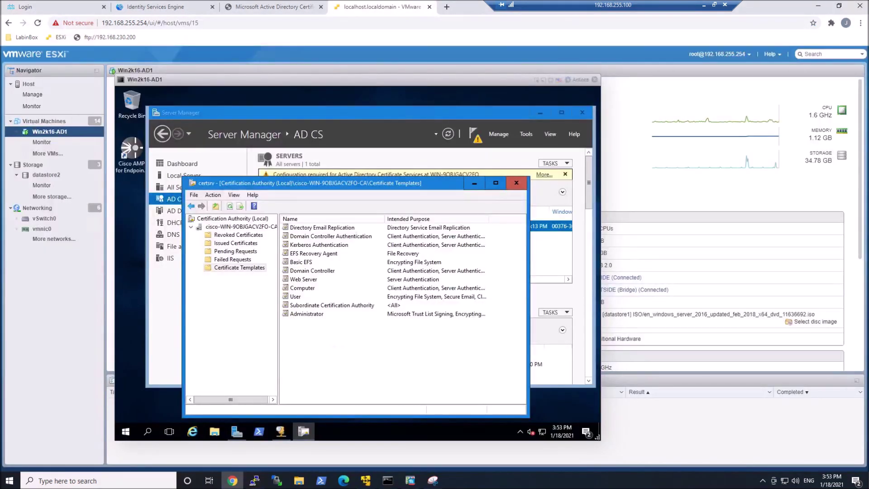
- Open the Certificate Templates console and duplicate the Web Server template
right_click(307, 340)
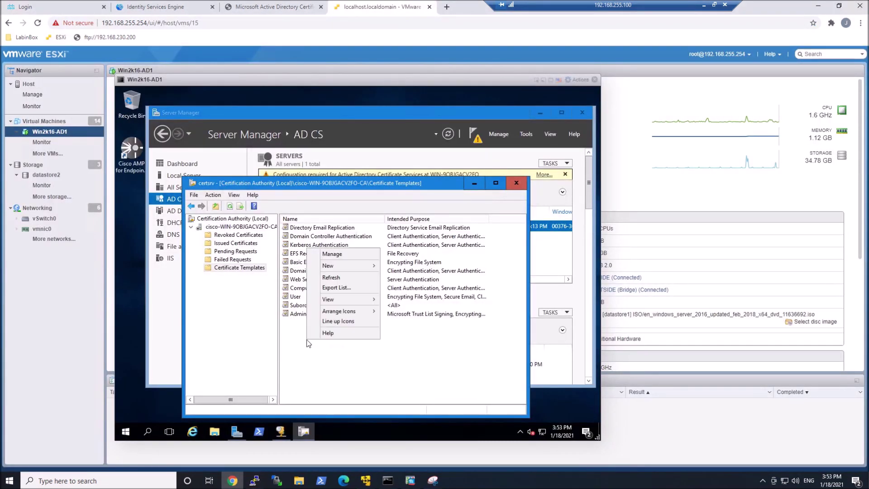
left_click(342, 259)
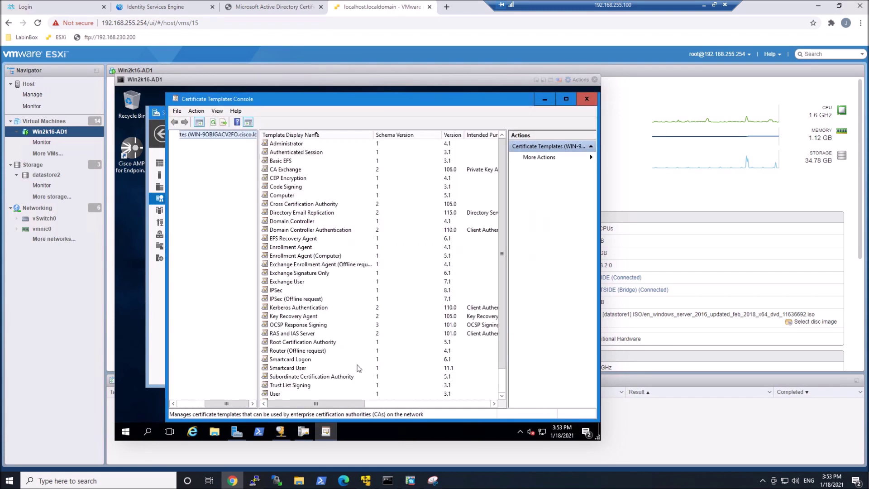
scroll(502, 392, "down", 1)
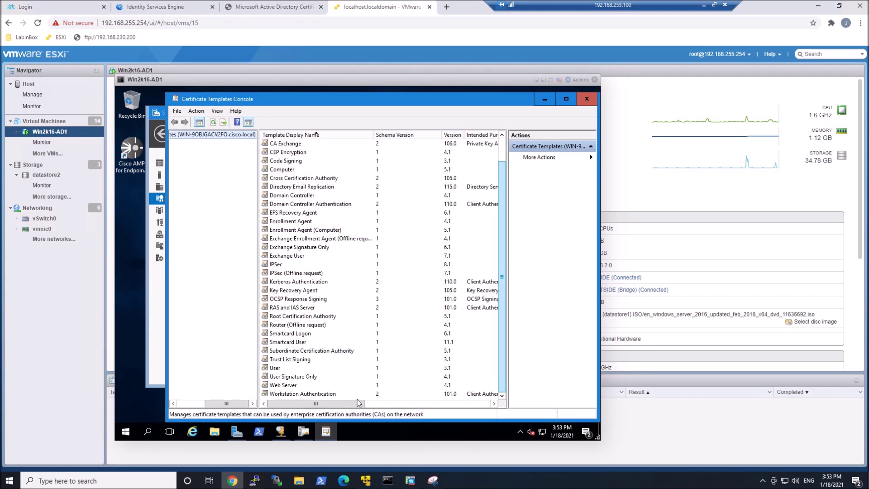
left_click(285, 385)
right_click(285, 385)
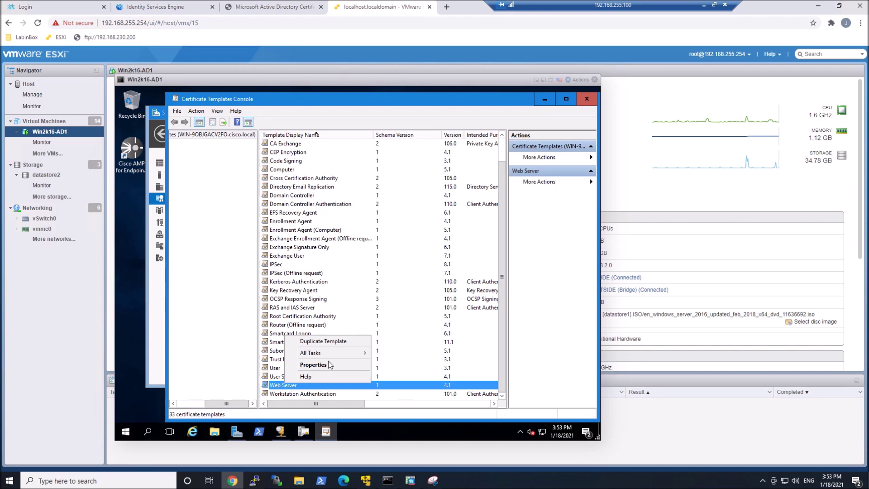
left_click(332, 342)
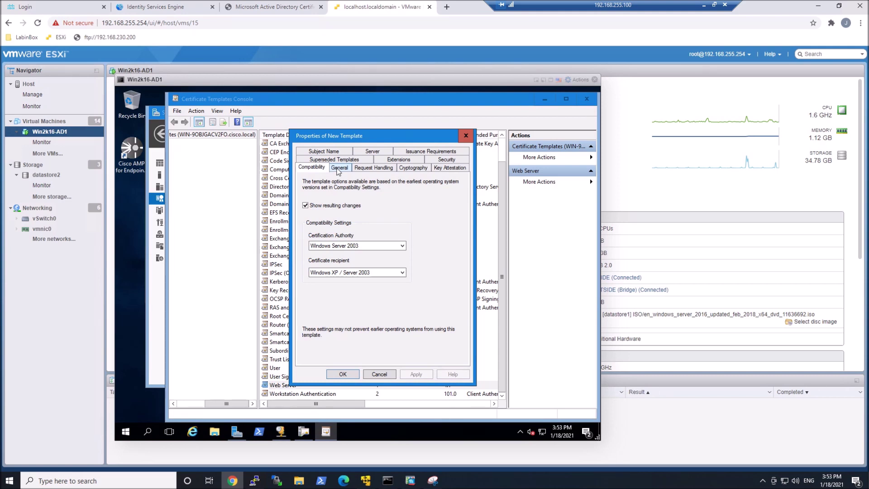
- Name the duplicated template pxGrid and set its validity period to 5
left_click(339, 168)
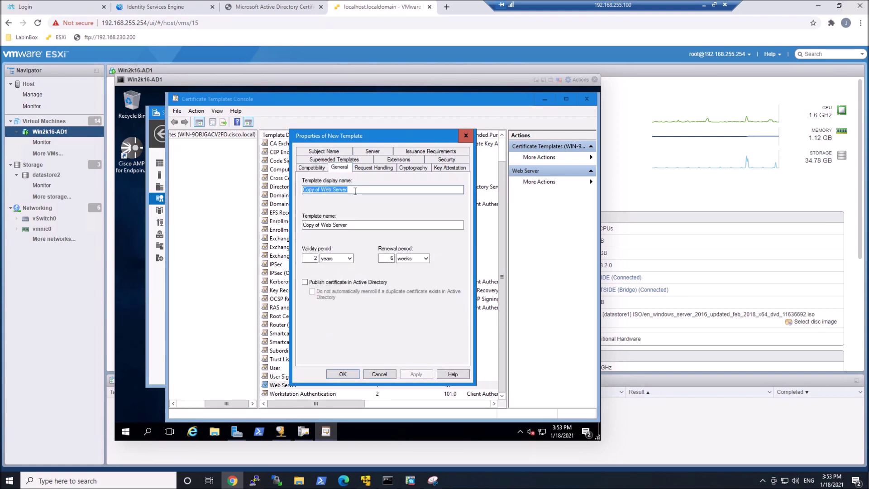
type("px")
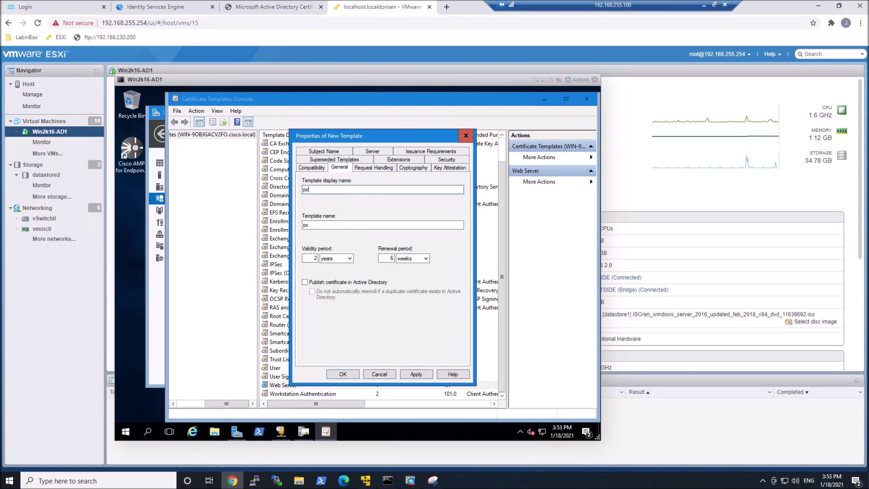
type("Grid")
double_click(317, 259)
type("5")
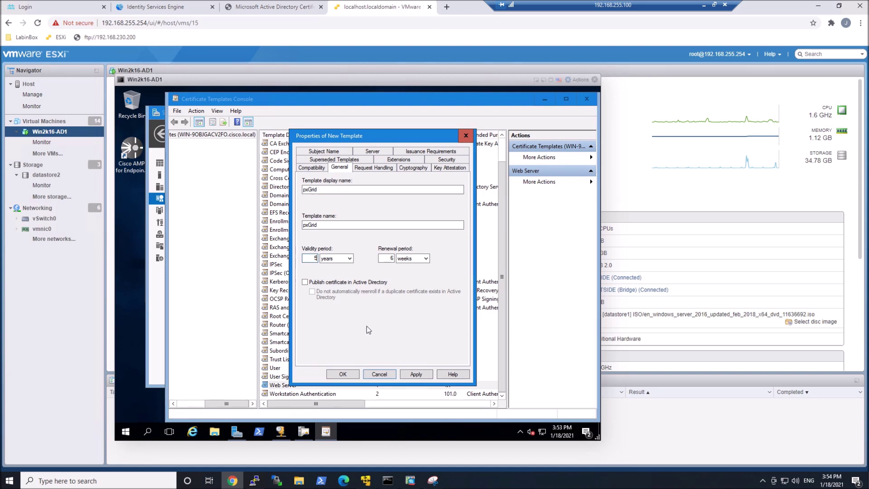
- Add Client Authentication to the pxGrid template's application policies and save it
left_click(378, 159)
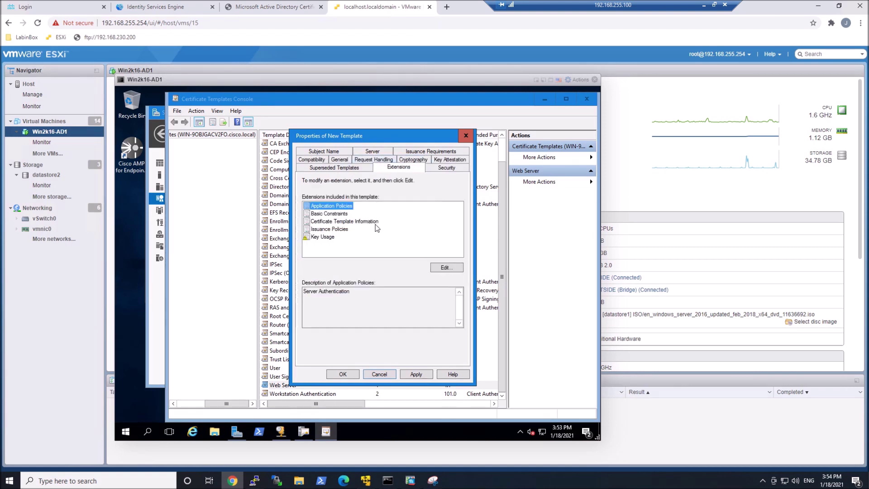
left_click(446, 268)
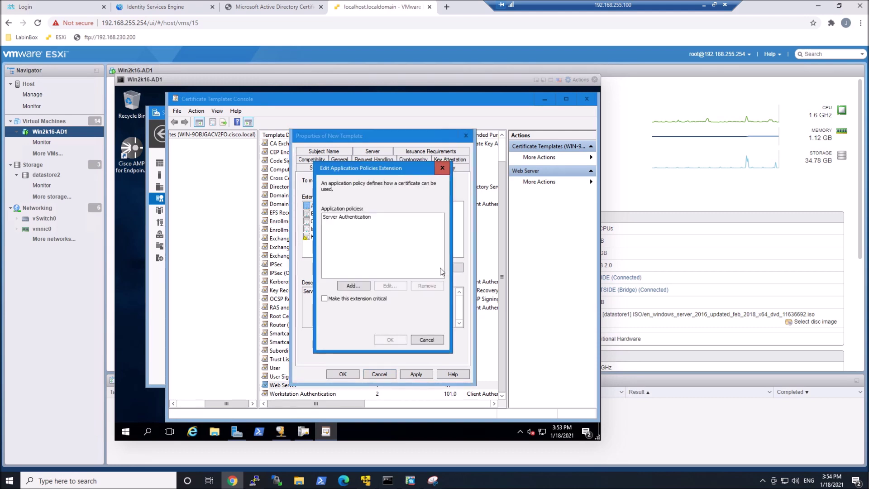
left_click(354, 285)
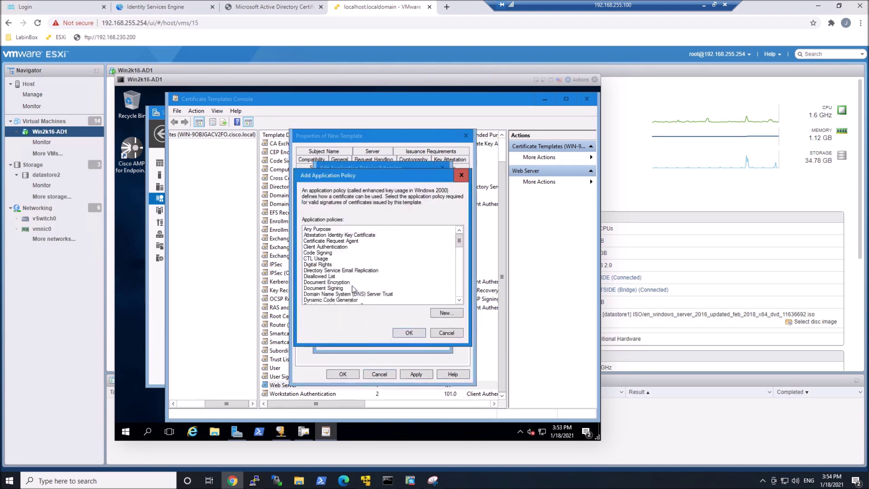
left_click(327, 248)
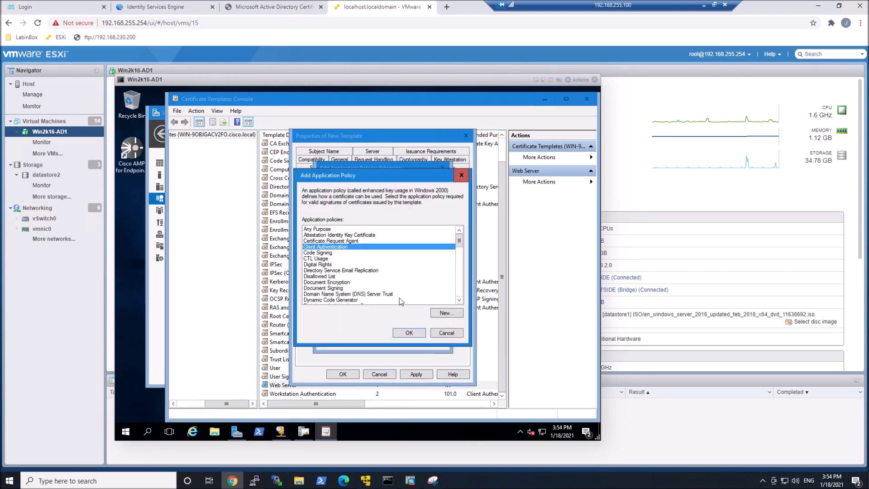
left_click(409, 334)
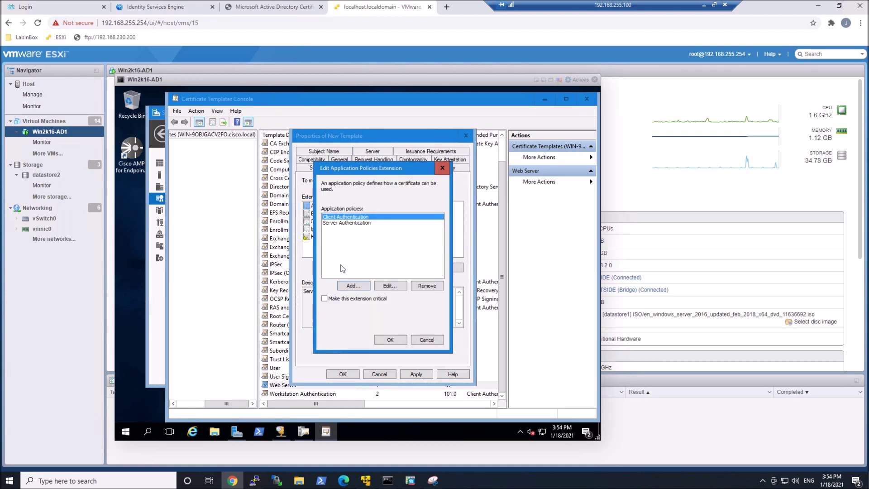
left_click(393, 341)
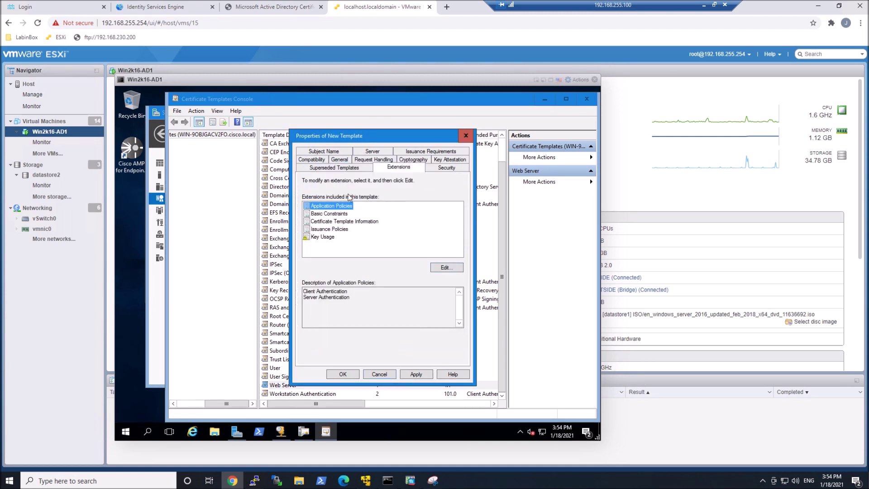
left_click(324, 152)
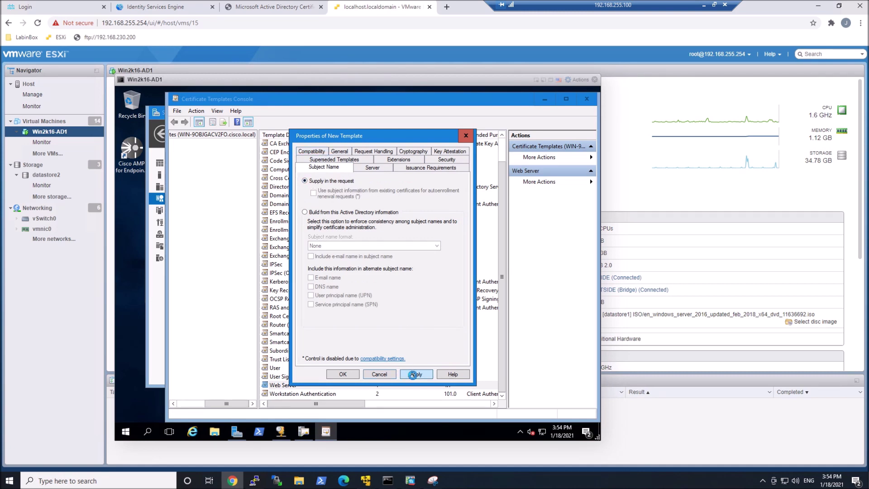
left_click(342, 374)
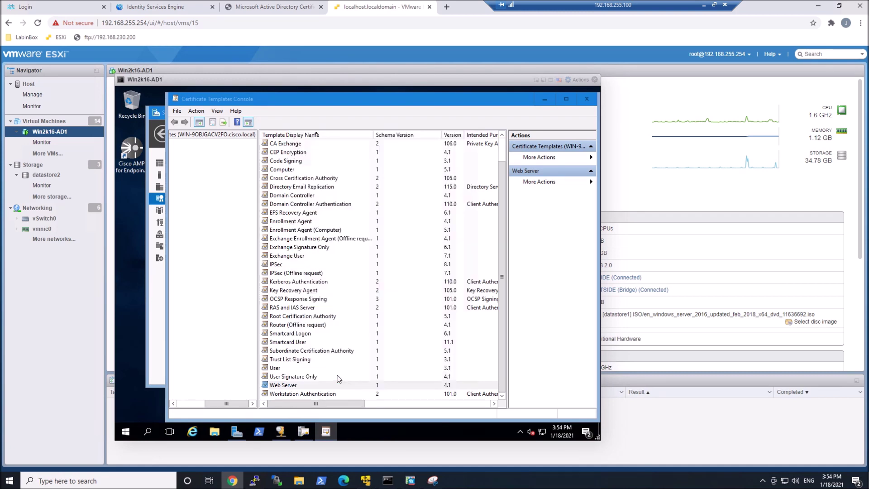
- Enable the pxGrid template for issuing in the Certification Authority and save to Active Directory
left_click(587, 99)
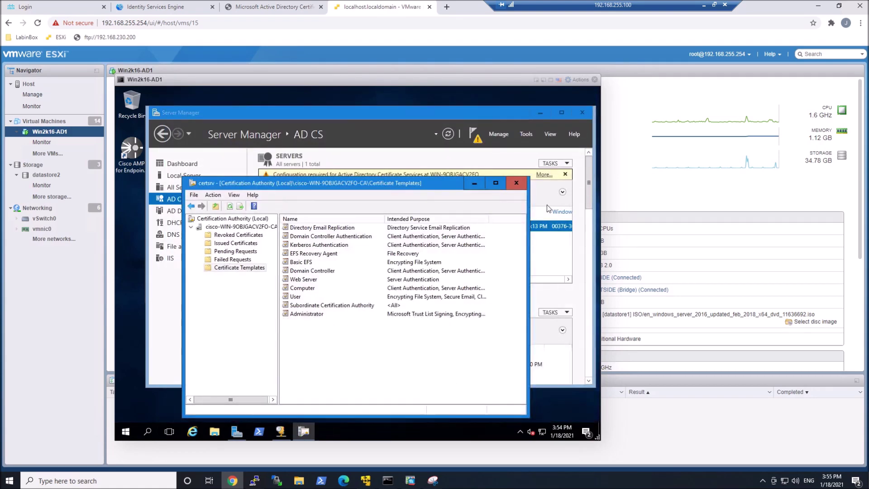
right_click(305, 335)
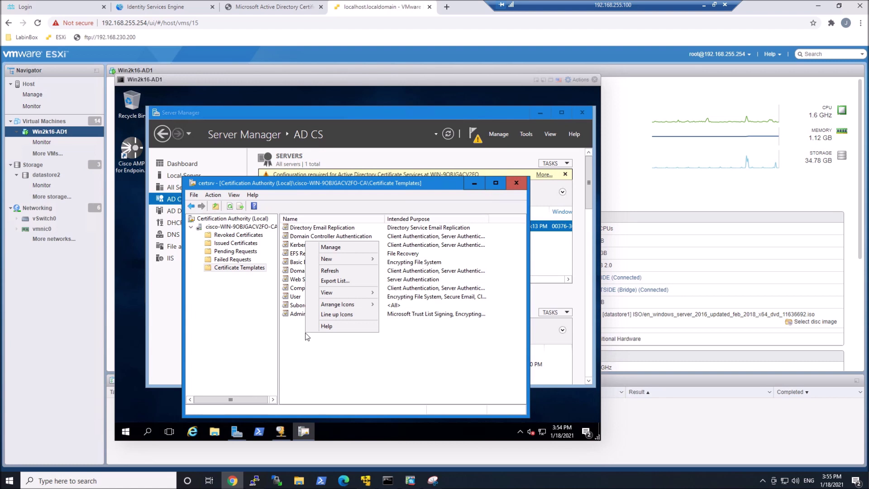
mouse_move(350, 260)
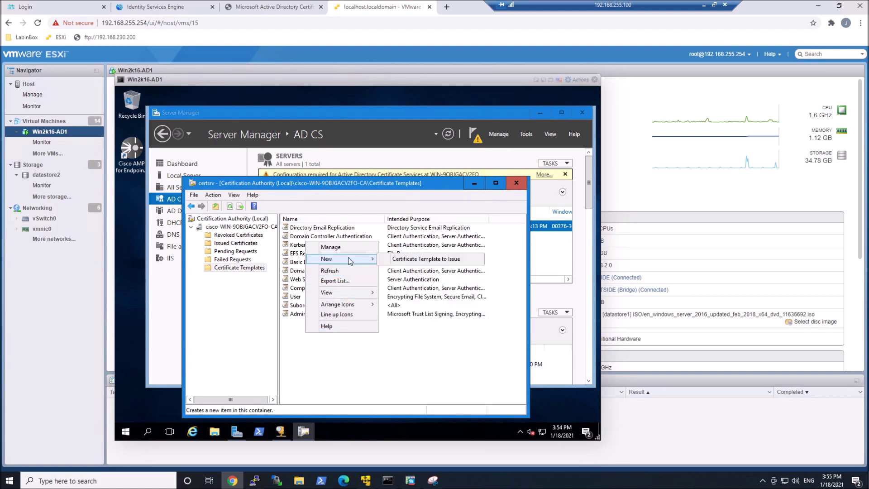
left_click(422, 259)
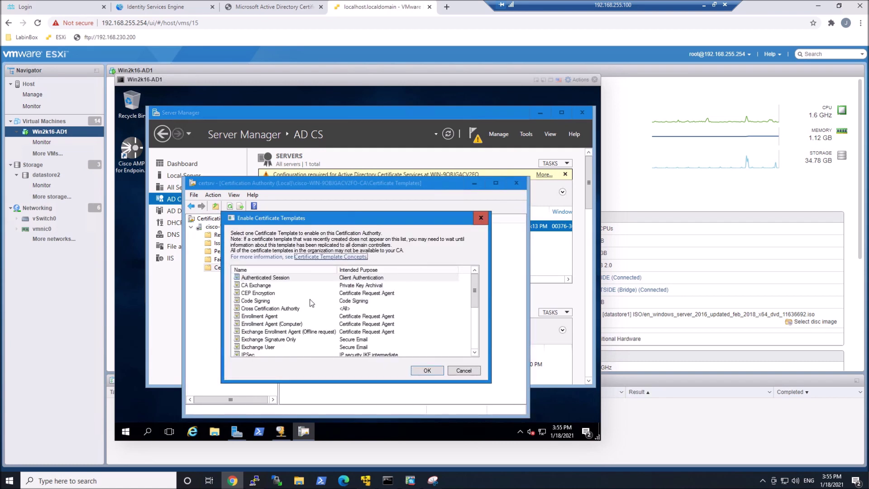
left_click(473, 346)
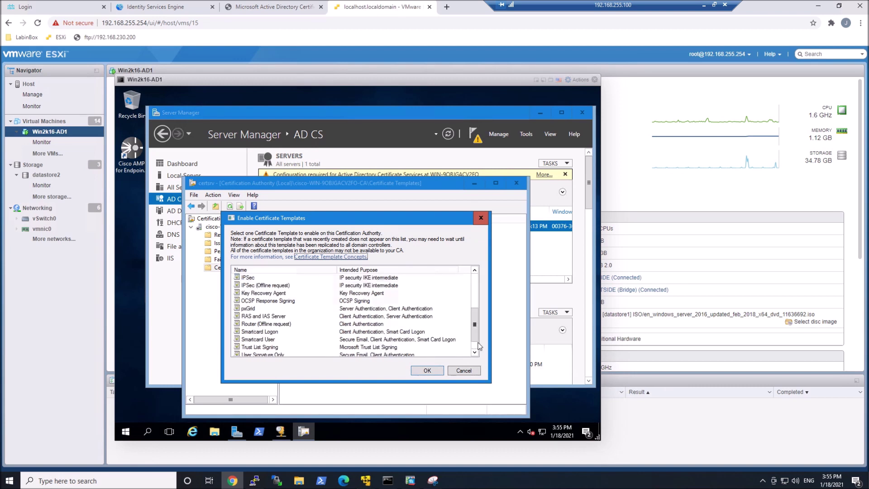
left_click(476, 346)
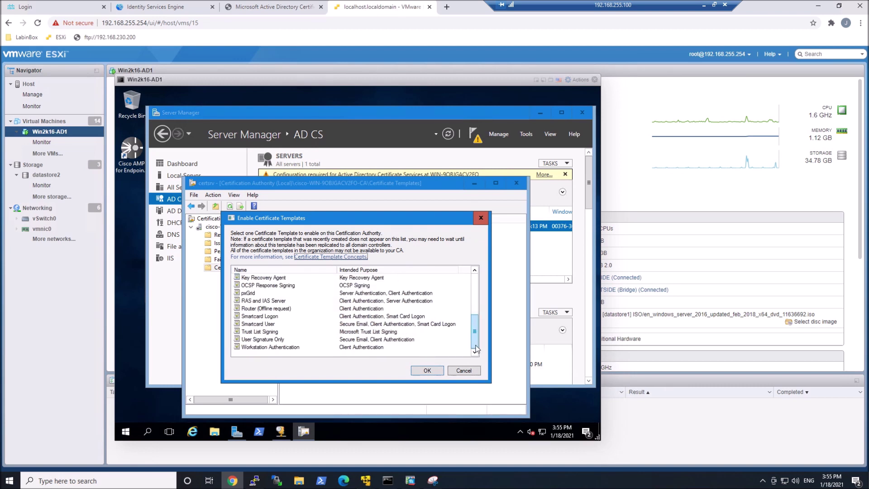
left_click(262, 293)
left_click(428, 371)
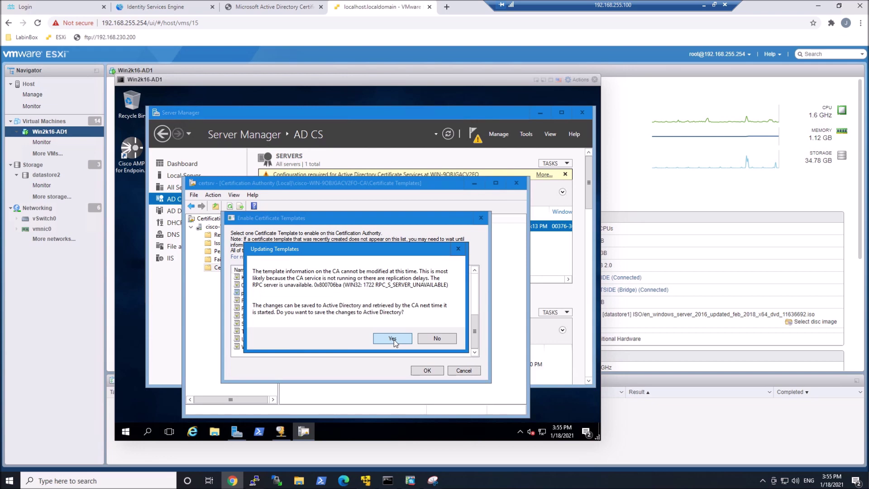
left_click(392, 339)
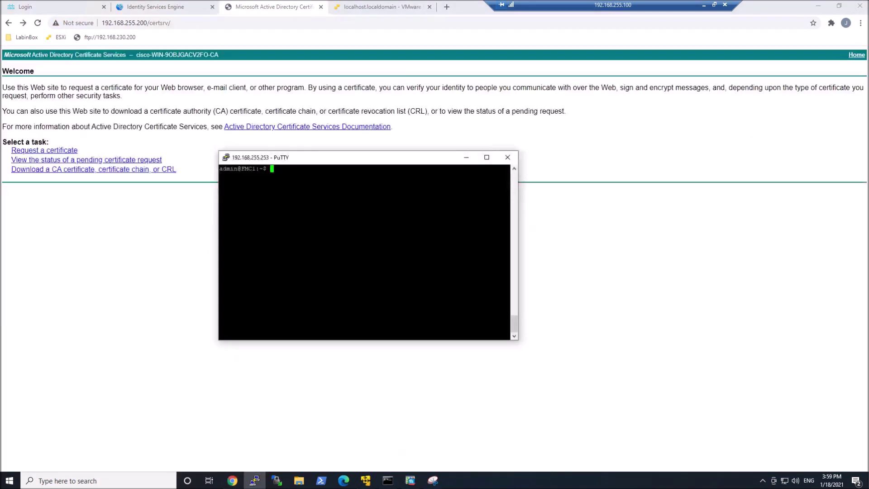
- Print FMC1.csr with cat and copy the full certificate request block
type("cat ")
type("FMC1.csr")
key("Return")
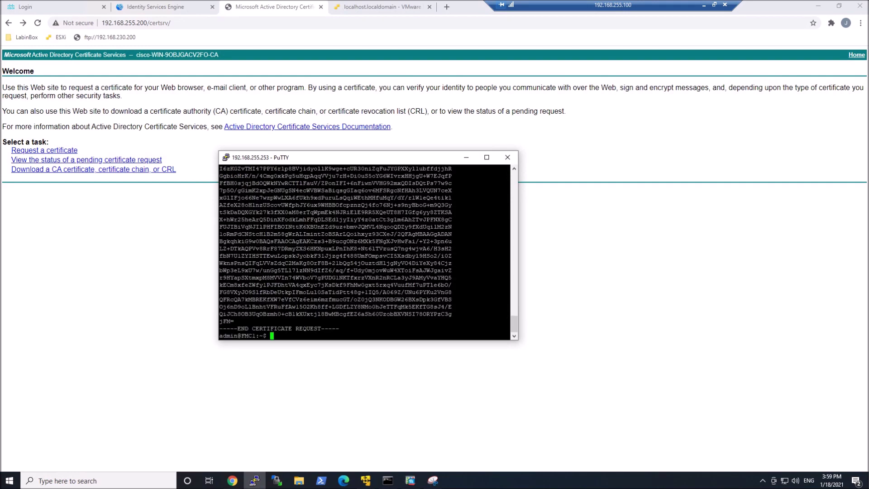
left_click_drag(340, 331, 219, 190)
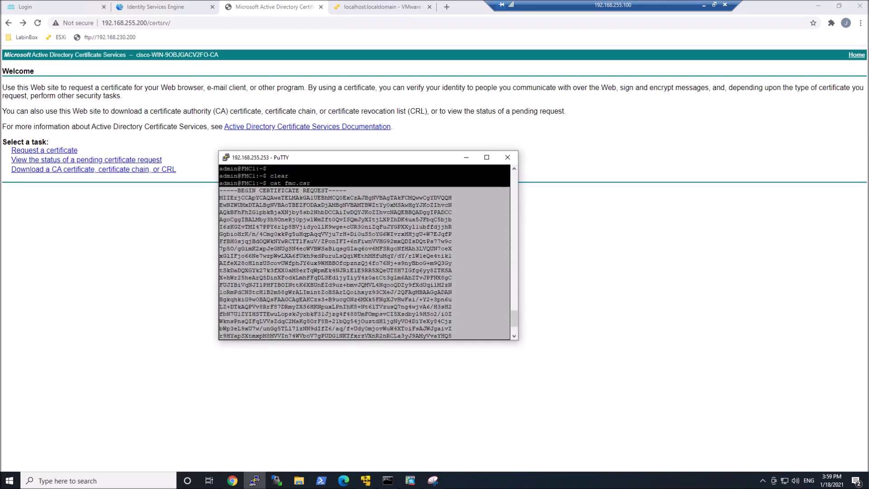
left_click(55, 154)
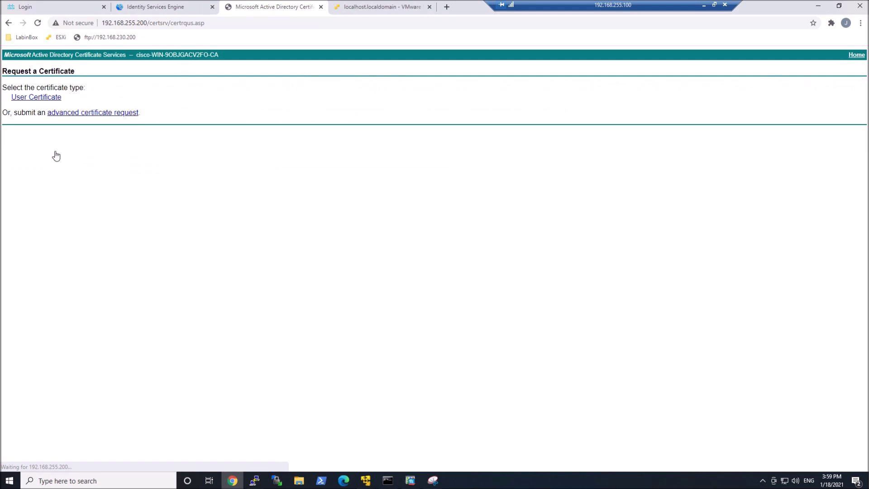
- Submit an advanced request with the pasted CSR using the pxGrid template
left_click(79, 113)
left_click(80, 114)
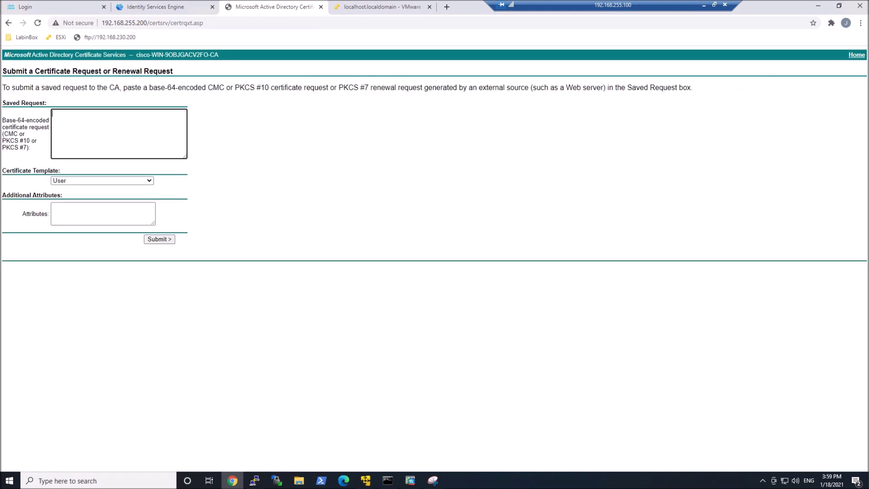
key("ctrl+v")
left_click(145, 182)
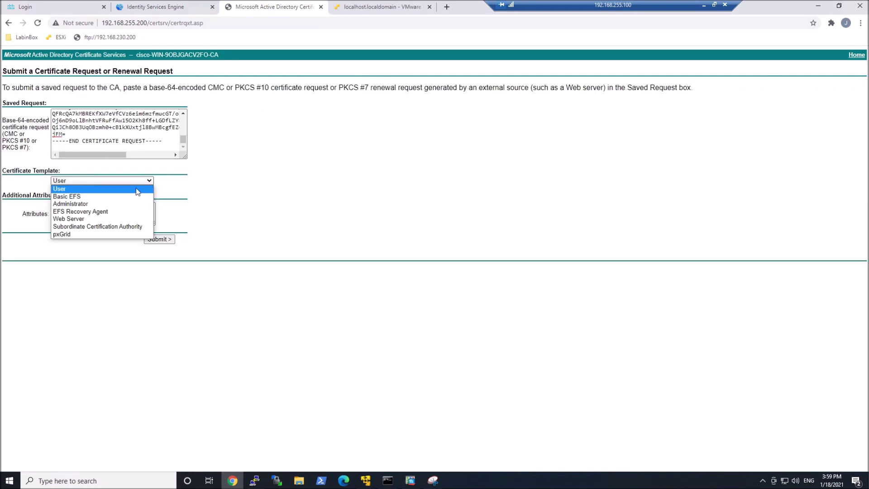
left_click(96, 235)
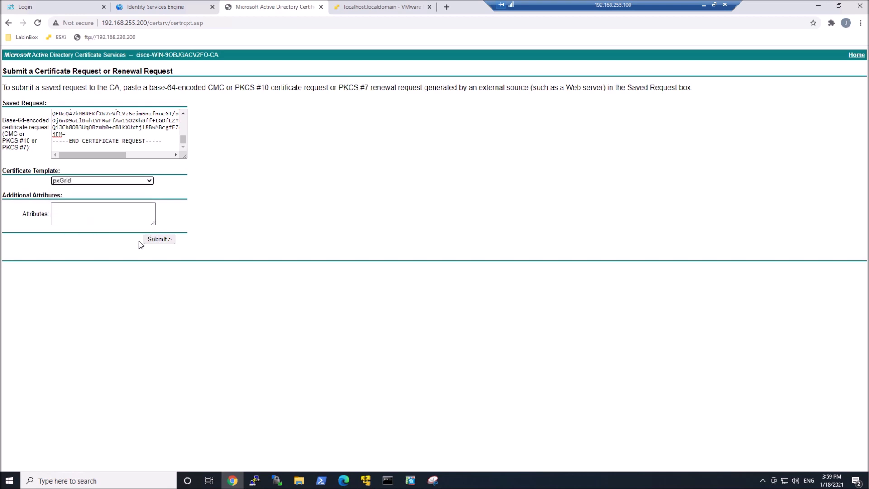
left_click(154, 239)
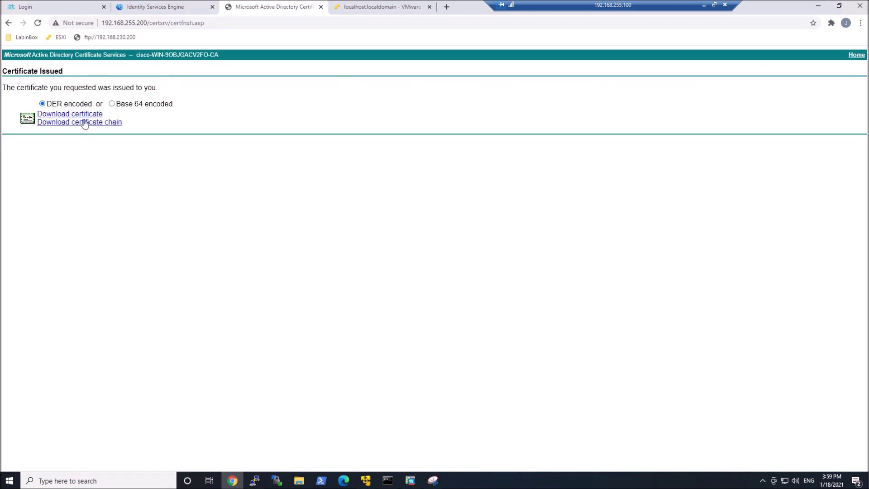
- Download the issued certificate in Base 64, keep the file, and return to the Welcome page
left_click(112, 104)
left_click(77, 116)
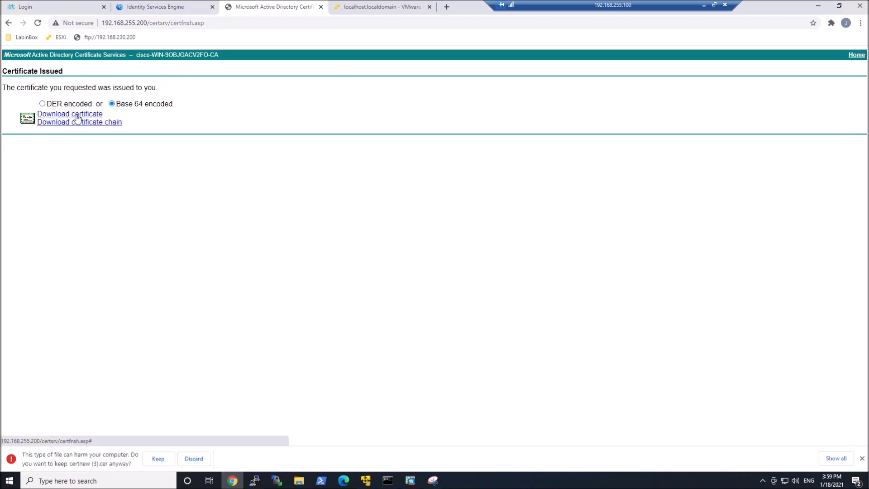
left_click(156, 458)
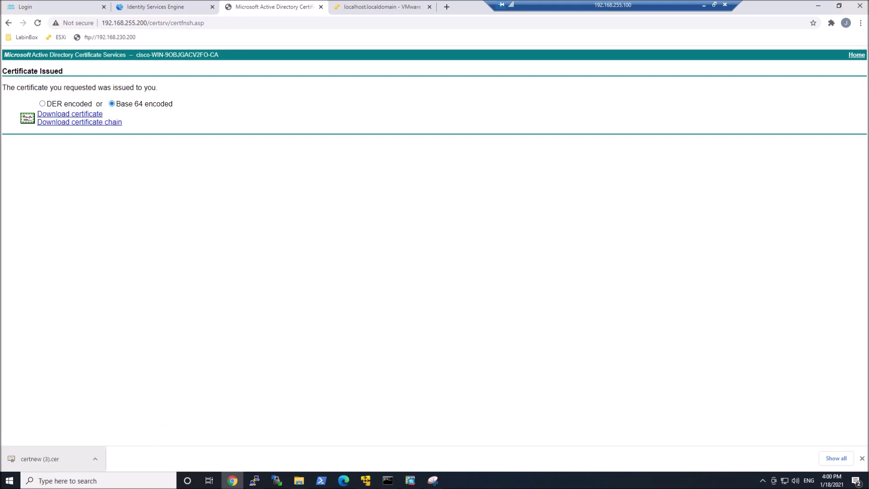
left_click(8, 25)
left_click(8, 24)
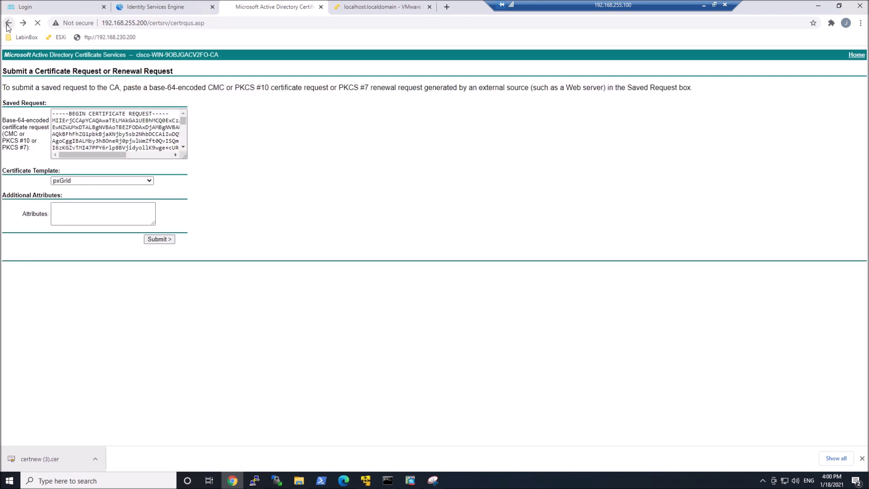
left_click(7, 23)
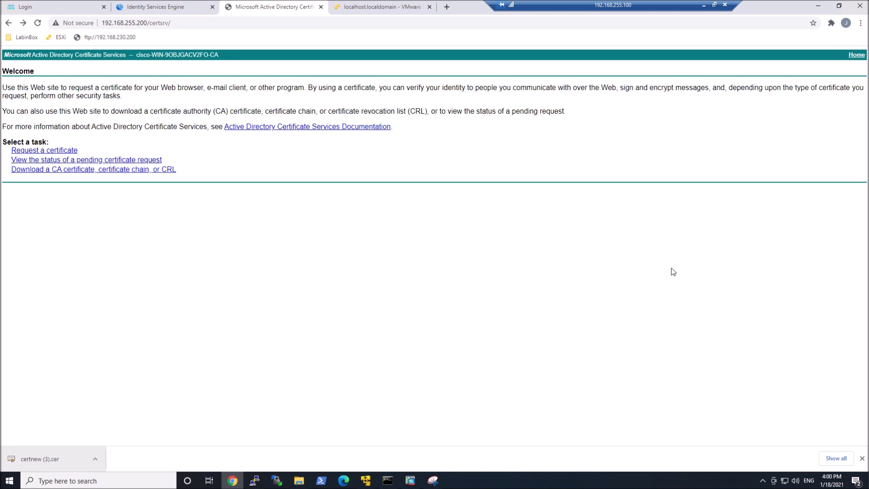
- Download the AD CA certificate in Base 64 encoding and keep the CAcert.cer file
left_click(93, 170)
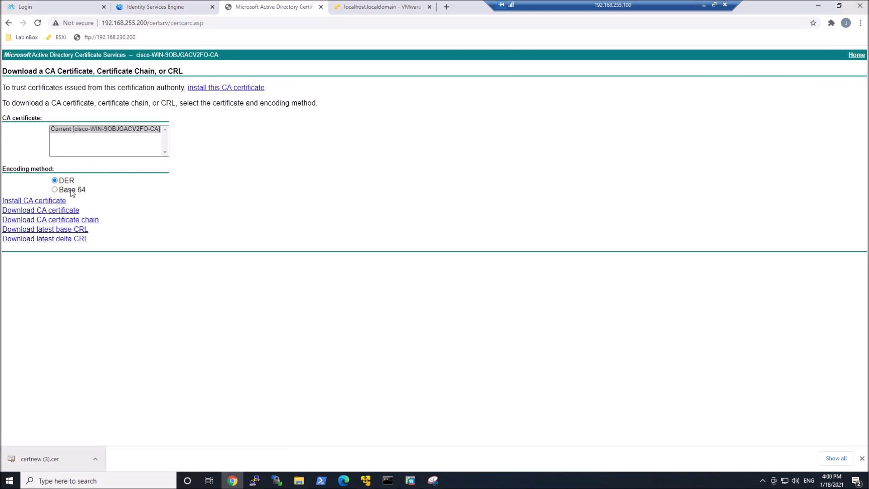
left_click(43, 213)
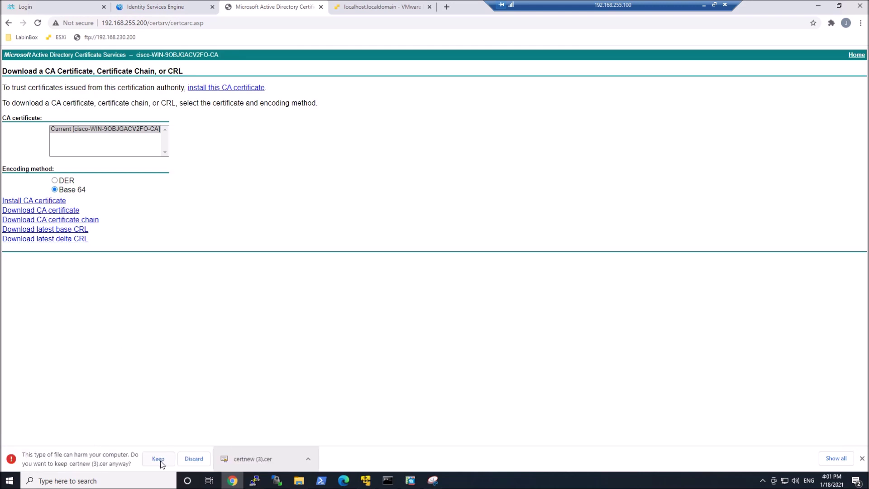
left_click(158, 459)
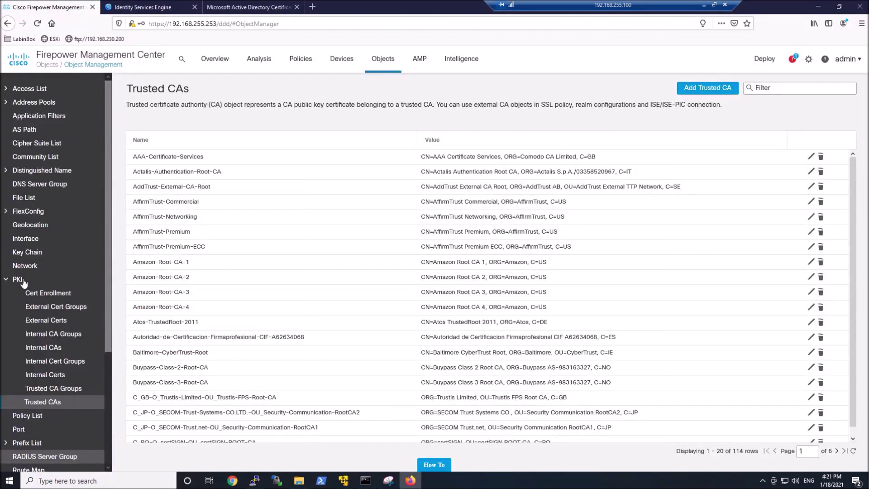
- Create the trusted CA object Cisco-AD-Root-CA from CAcert.cer and save it
left_click(720, 90)
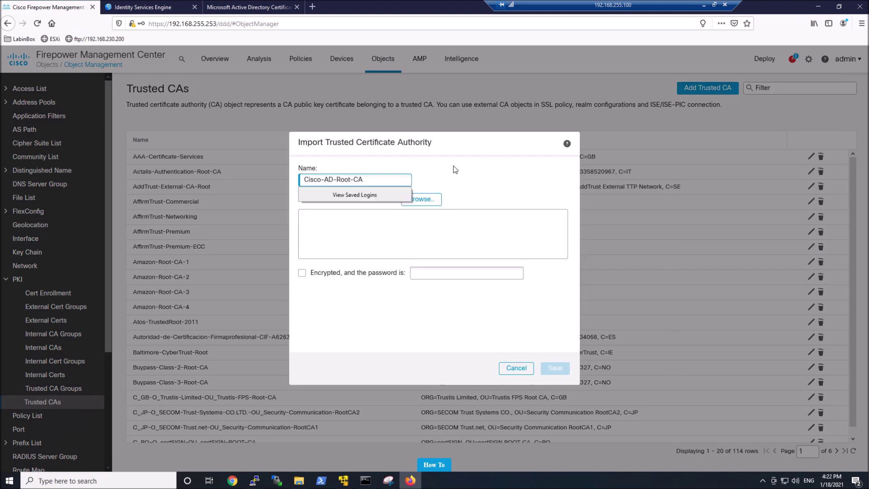
left_click(455, 170)
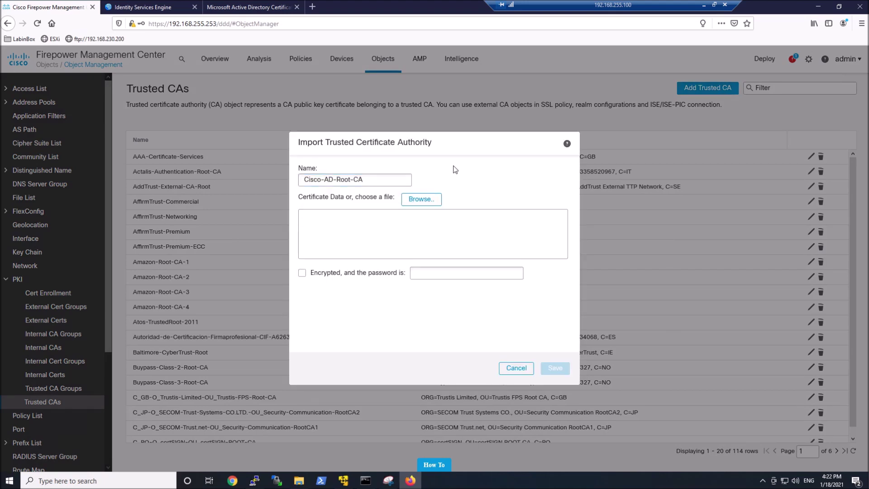
left_click(429, 199)
double_click(103, 65)
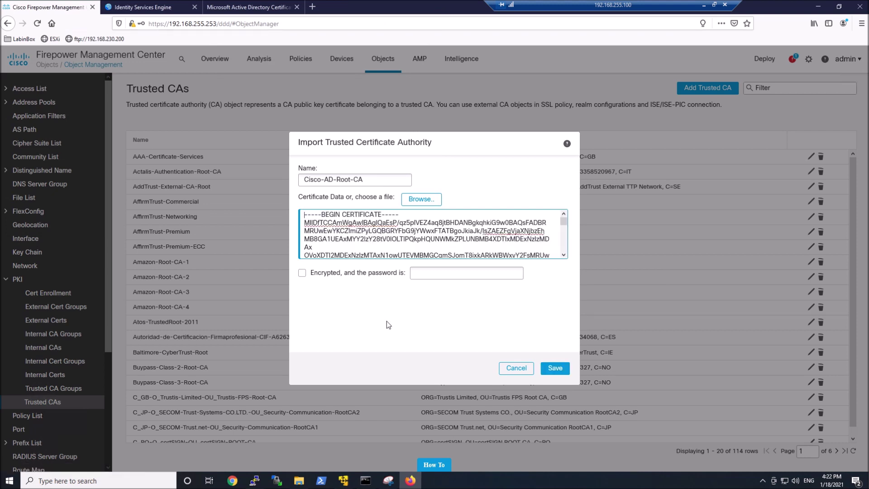
left_click(548, 369)
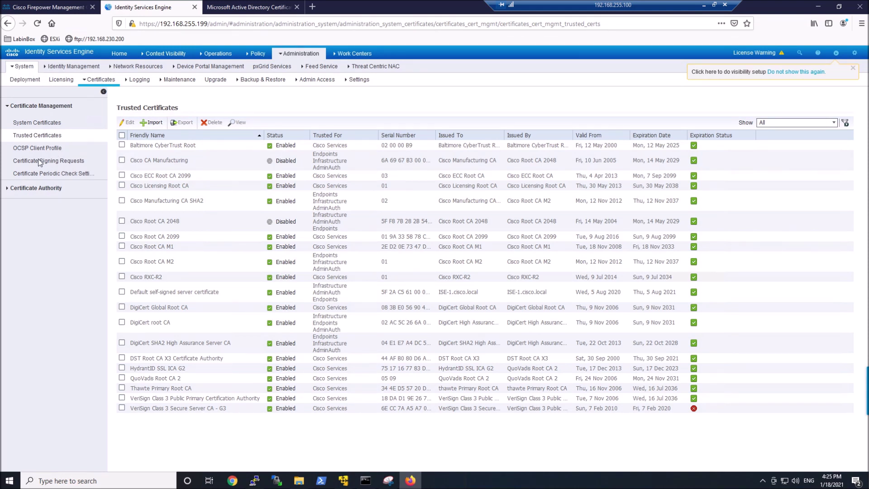
- Import CAcert.cer as an ISE trusted certificate with friendly name Cisco-AD-Root-CA
left_click(156, 126)
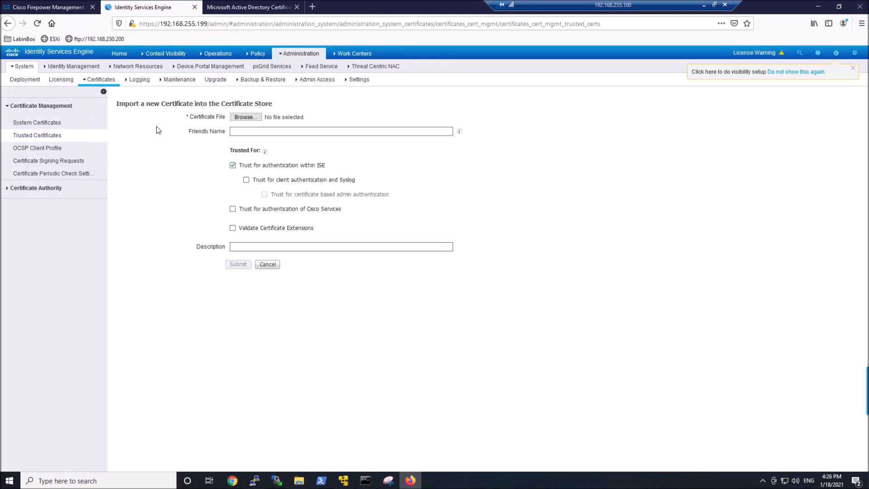
left_click(249, 119)
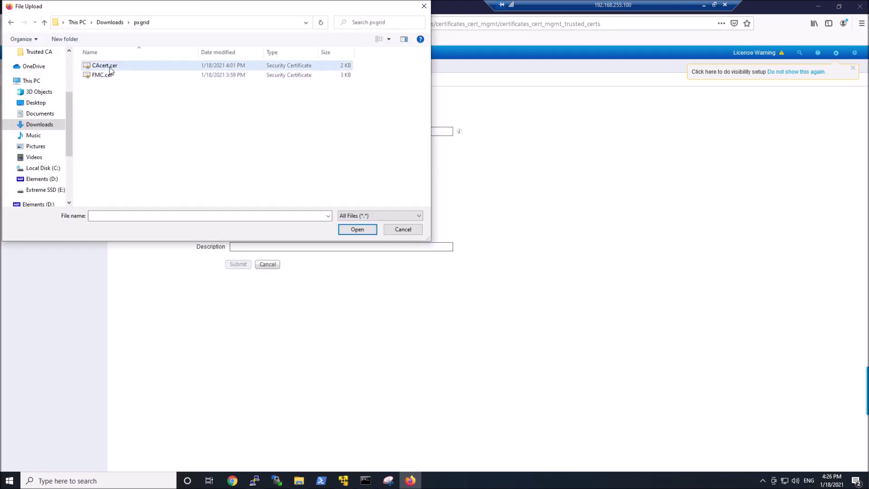
double_click(105, 66)
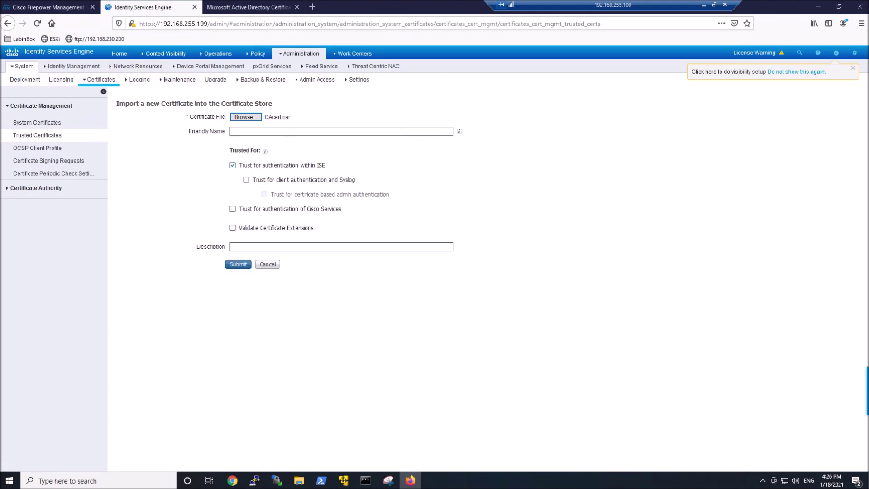
left_click(233, 131)
type("Cisco-AD-Root-CA")
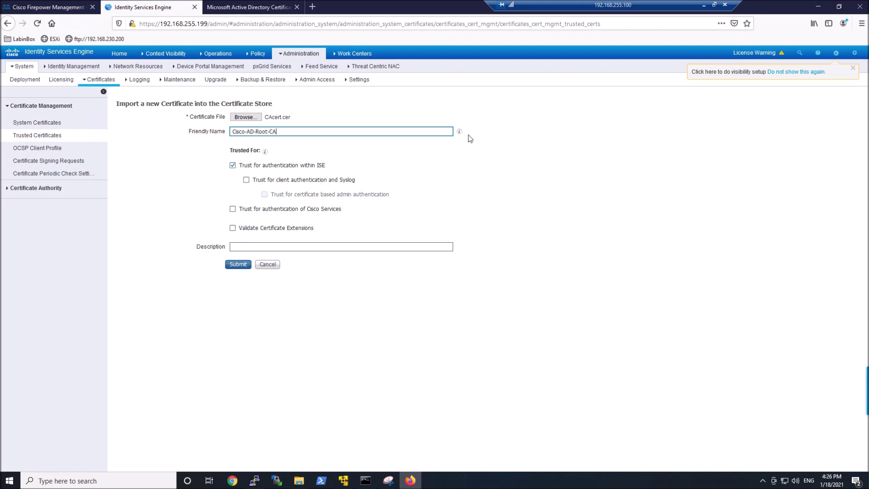
left_click(232, 264)
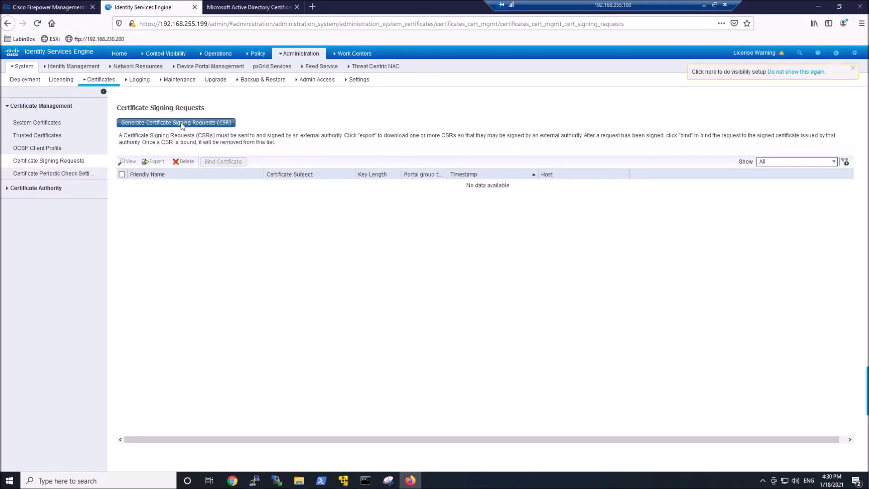
- Start a new certificate signing request that includes node ISE-1
left_click(182, 123)
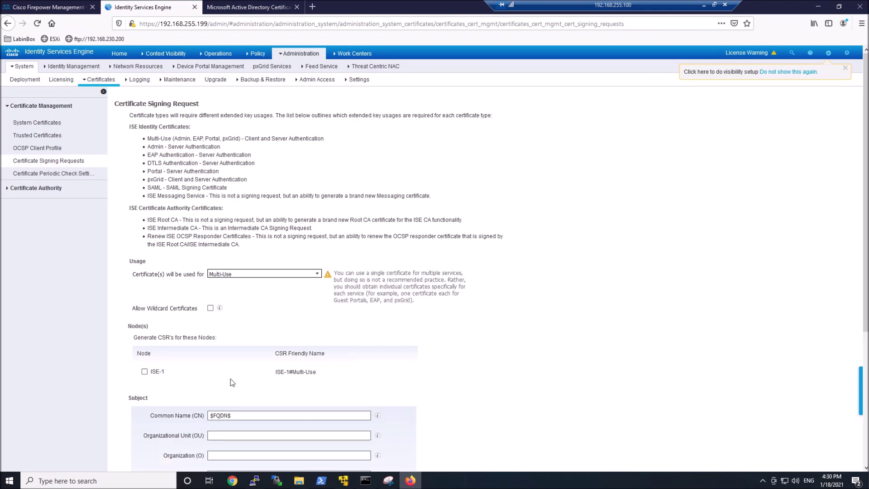
scroll(233, 383, "down", 3)
left_click(144, 290)
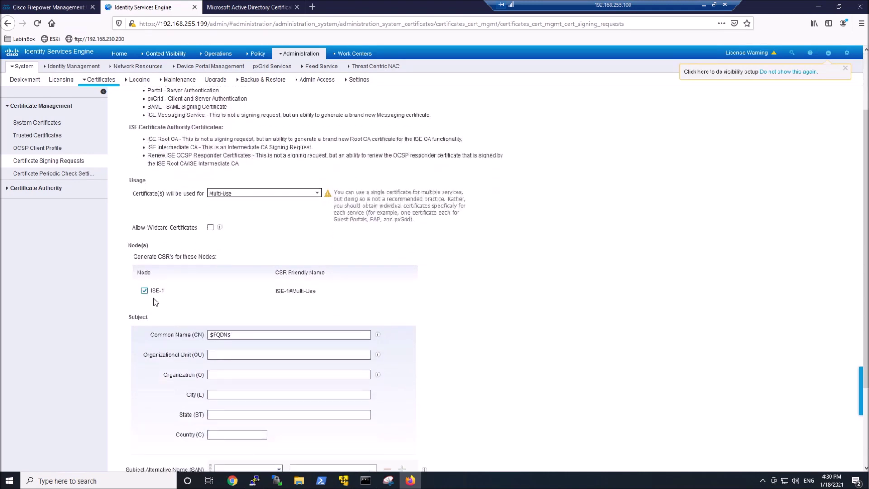
scroll(211, 305, "down", 3)
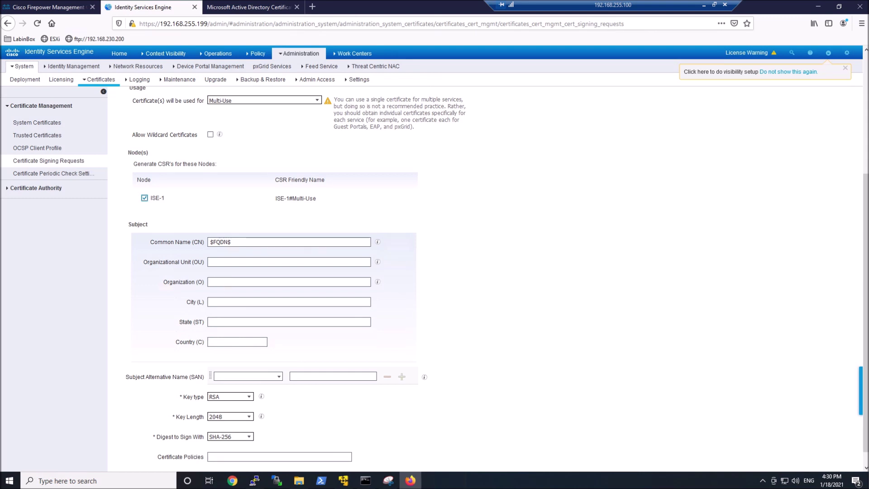
- Fill in the subject: Organization CISCO, City YYC, State AB, Country CA
left_click(236, 283)
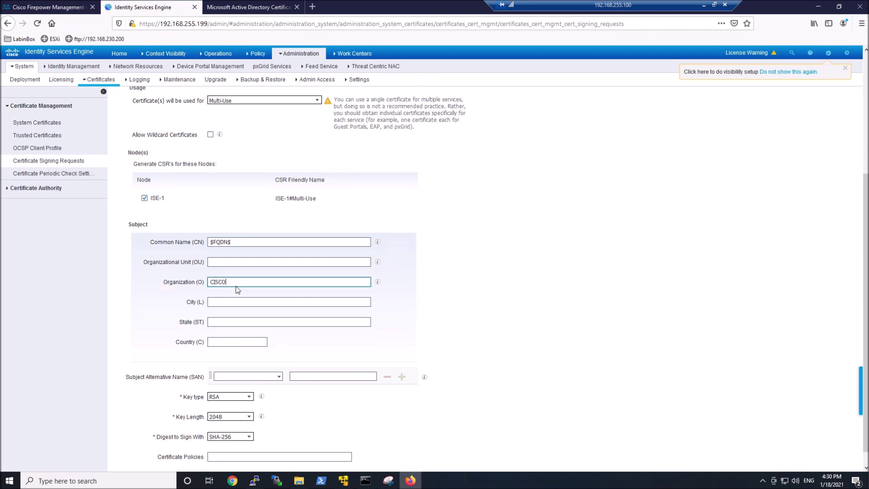
left_click(222, 302)
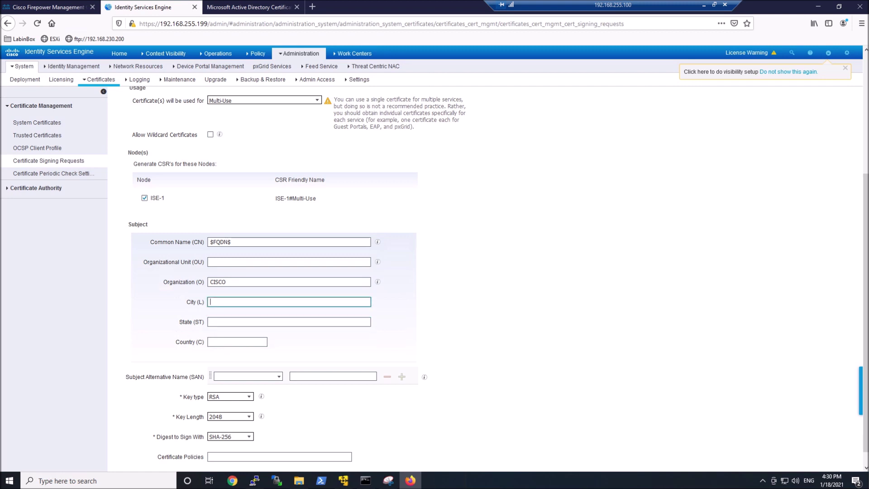
type("YYC")
key("Tab")
type("A")
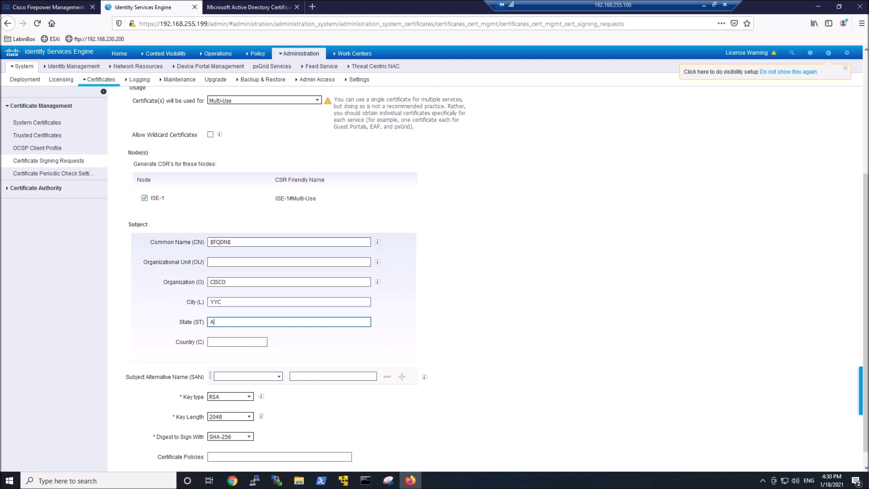
type("B")
key("Tab")
type("CA")
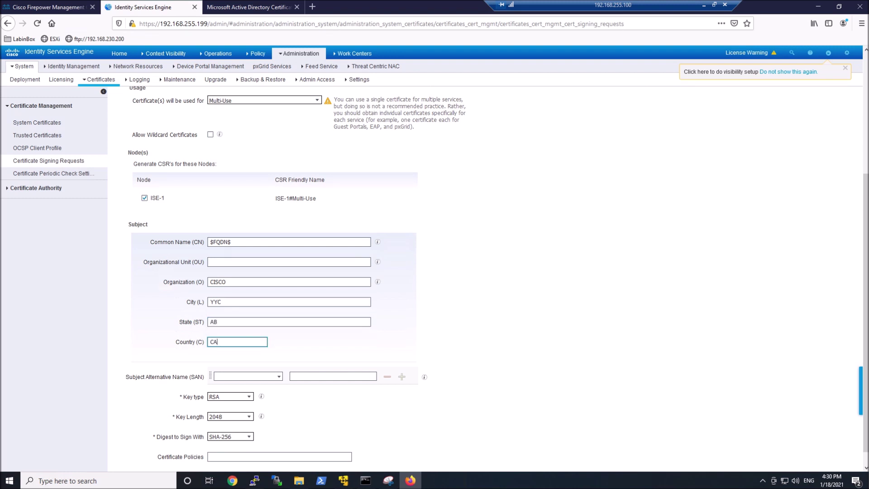
scroll(244, 350, "down", 1)
- Generate the Multi-Use CSR and export it as ISE1MultiUse.pem
left_click(226, 462)
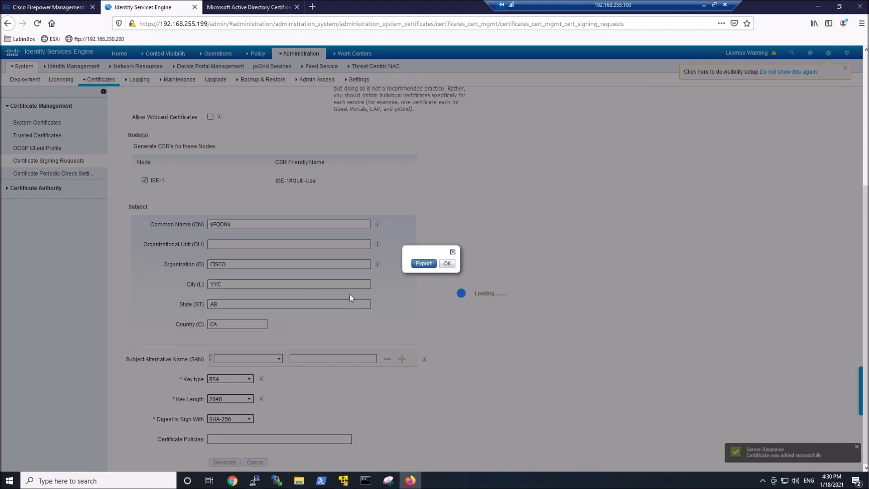
left_click(424, 264)
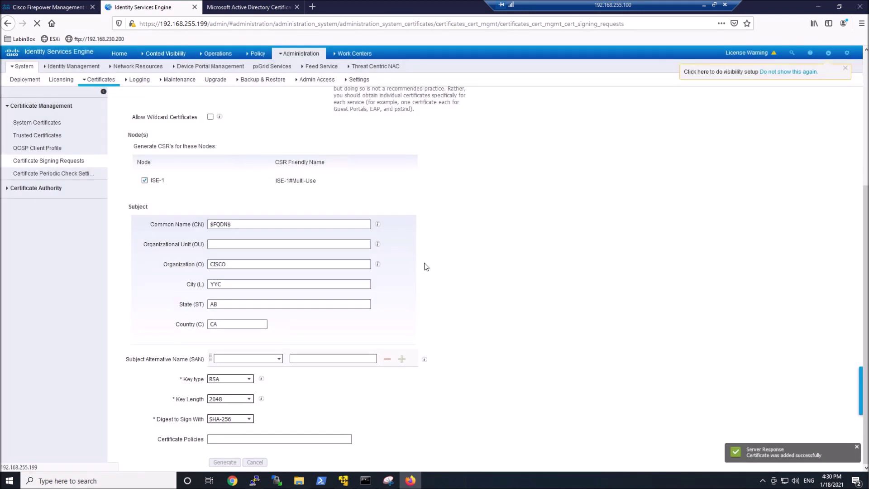
key("Return")
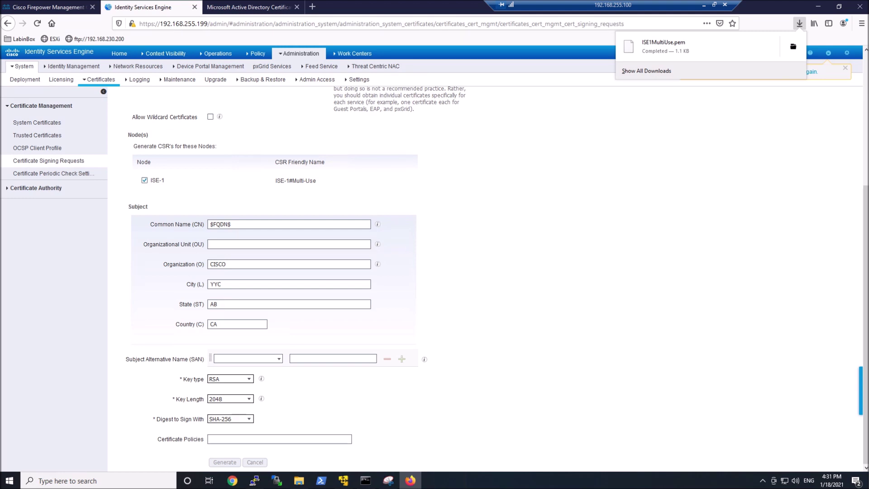
left_click(253, 10)
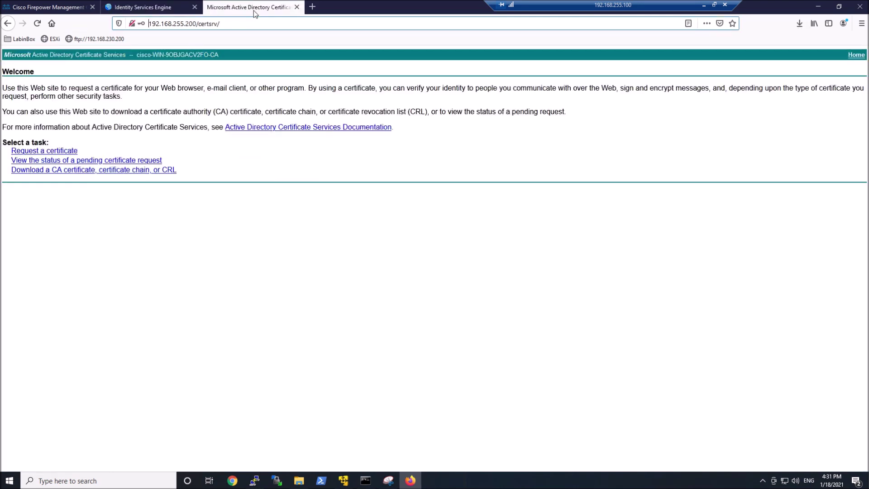
- Open an advanced certificate request using the pxGrid template
left_click(52, 152)
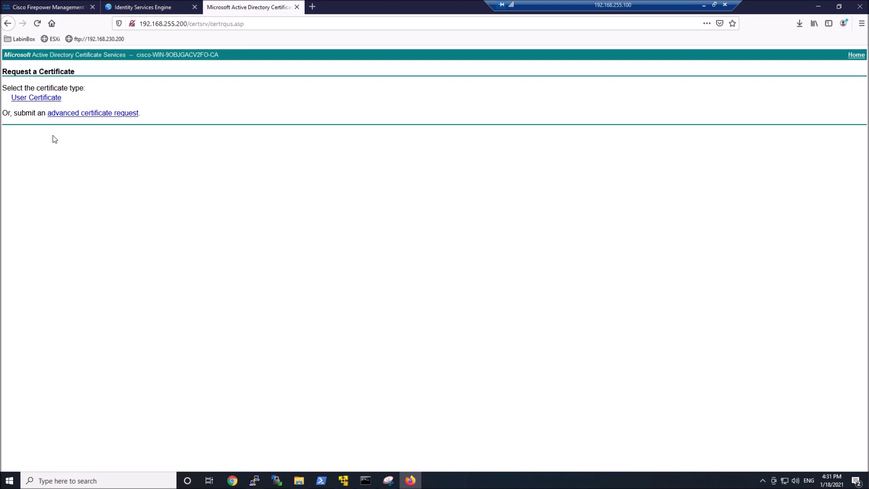
left_click(82, 114)
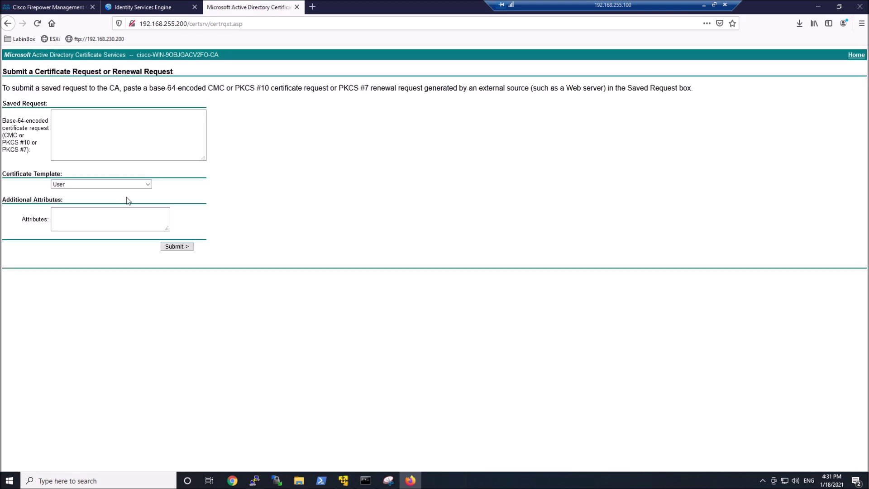
left_click(140, 185)
left_click(89, 263)
- Copy the ISE1MultiUse.pem request text from Notepad++ into the saved request box
left_click(298, 480)
right_click(236, 206)
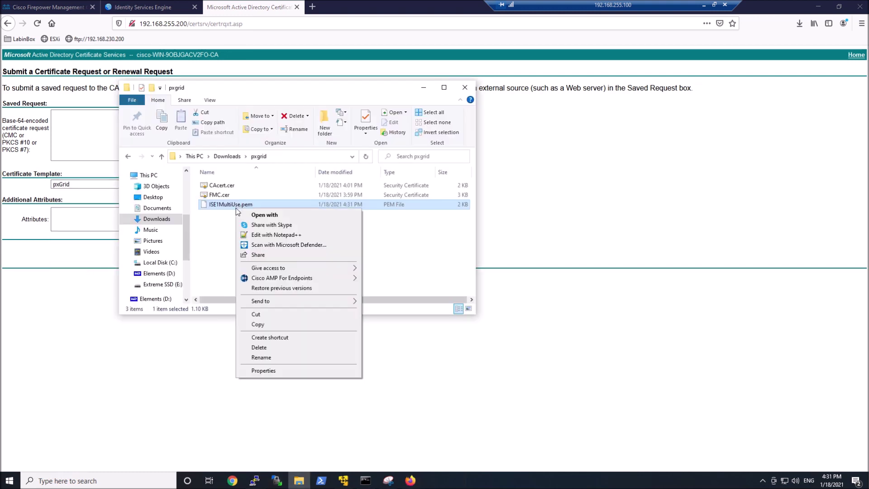
left_click(267, 235)
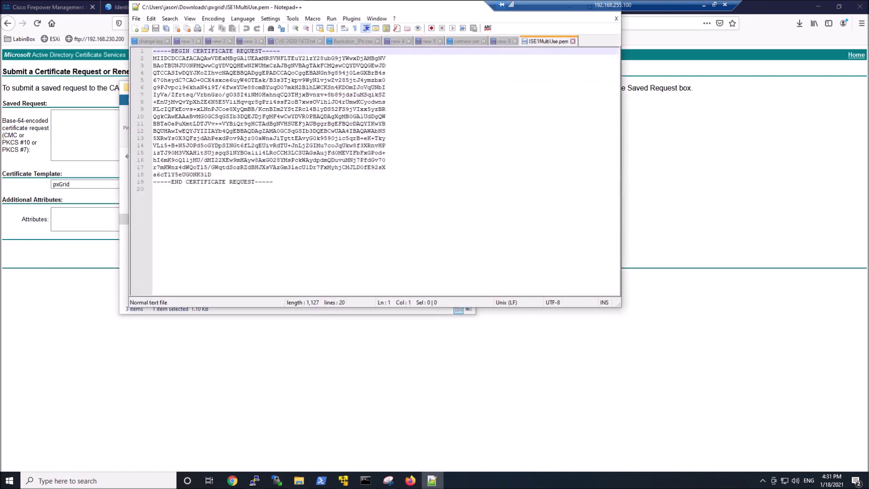
left_click(154, 189)
key("ctrl+a")
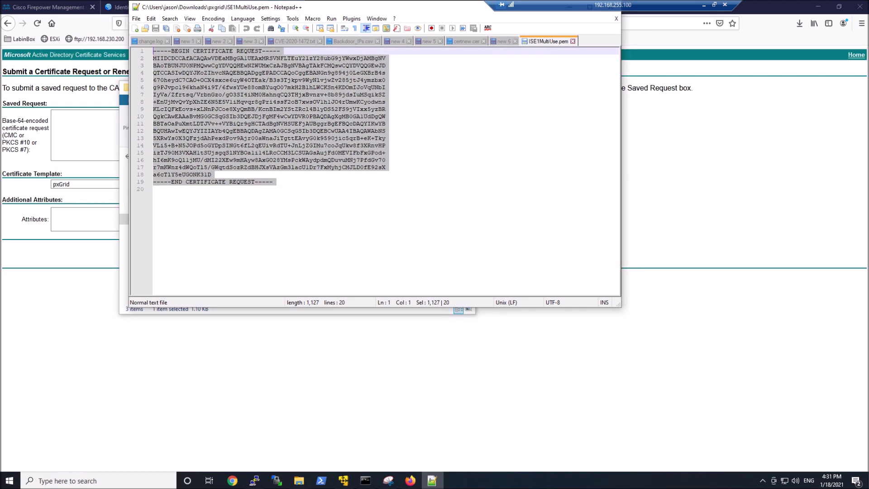
left_click(574, 174)
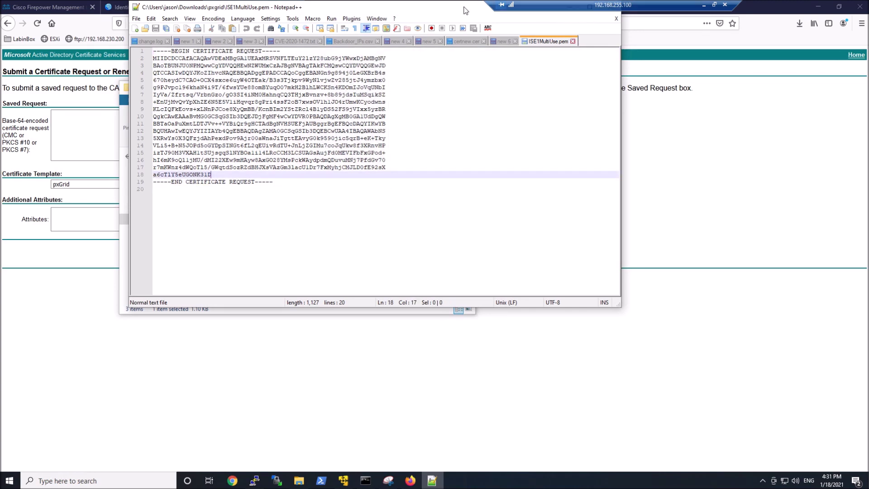
left_click_drag(466, 10, 477, 95)
left_click(572, 87)
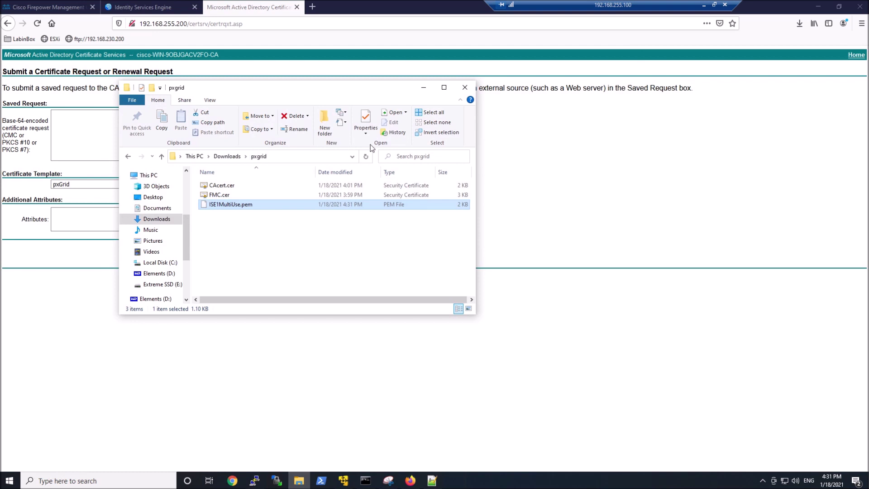
left_click(464, 87)
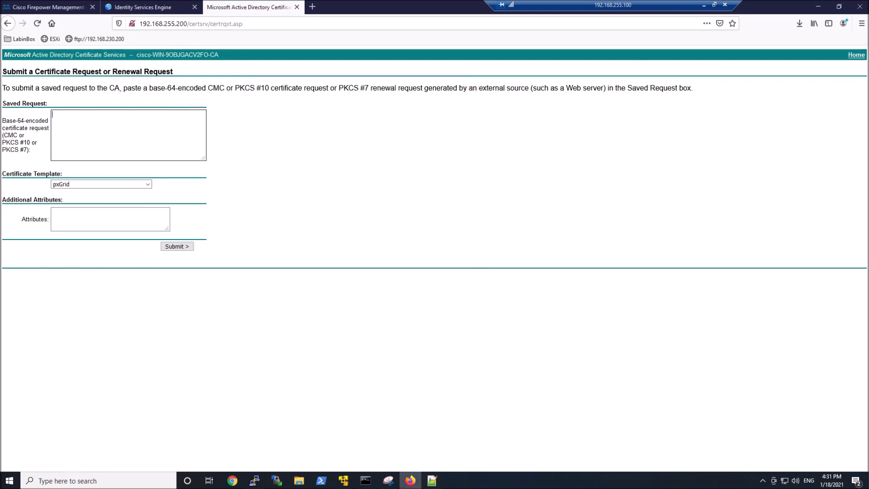
key("ctrl+v")
- Submit the request and save the issued certificate as certnew.cer
left_click(182, 246)
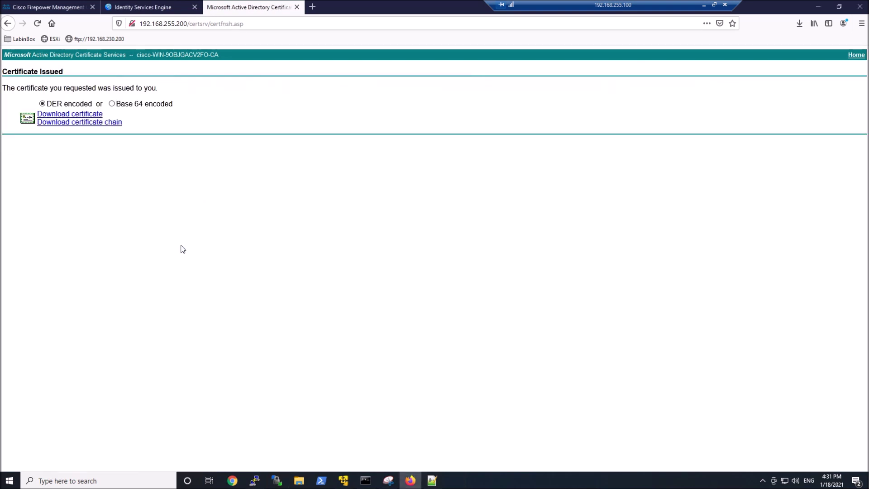
left_click(86, 114)
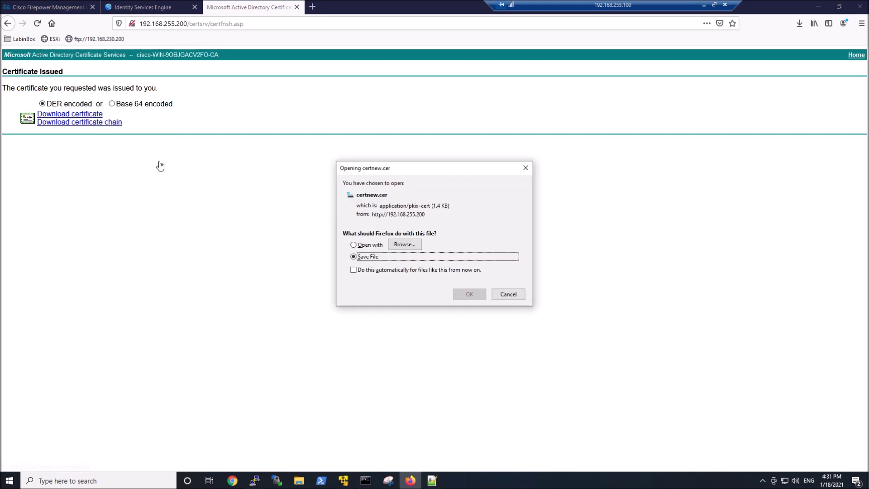
left_click(464, 295)
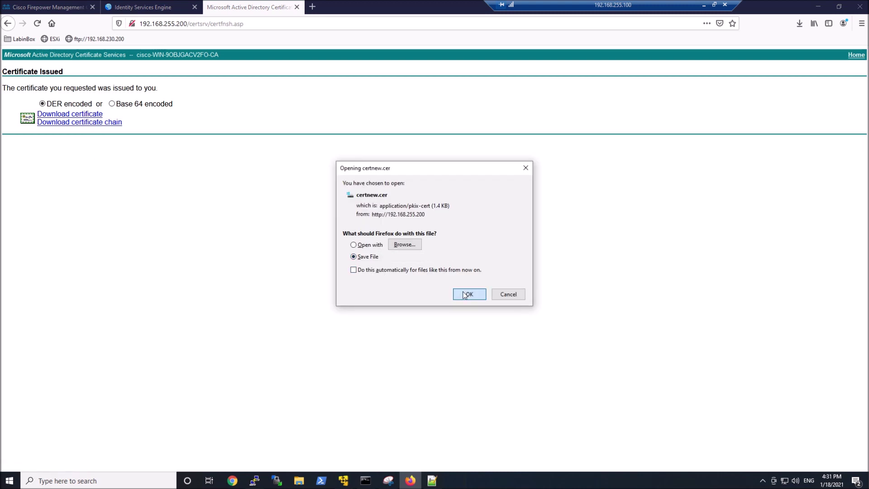
left_click(464, 294)
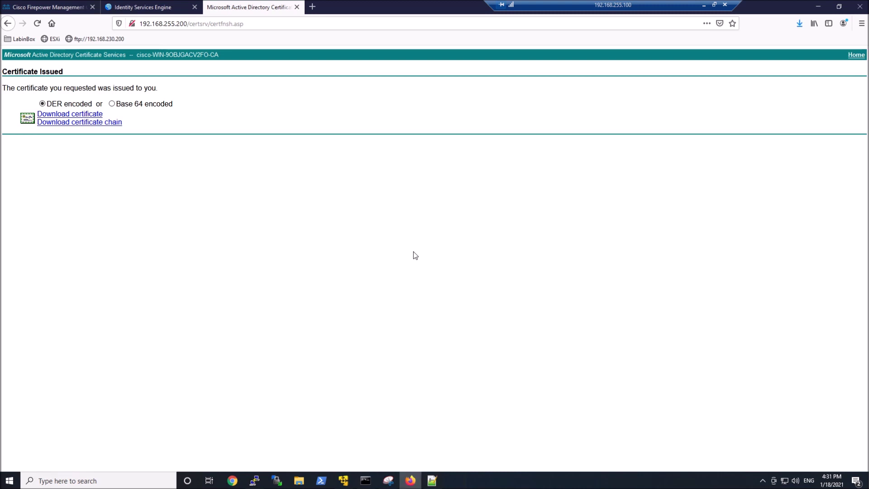
- Rename the downloaded certificate to ISE-1.cer
key("alt+Tab")
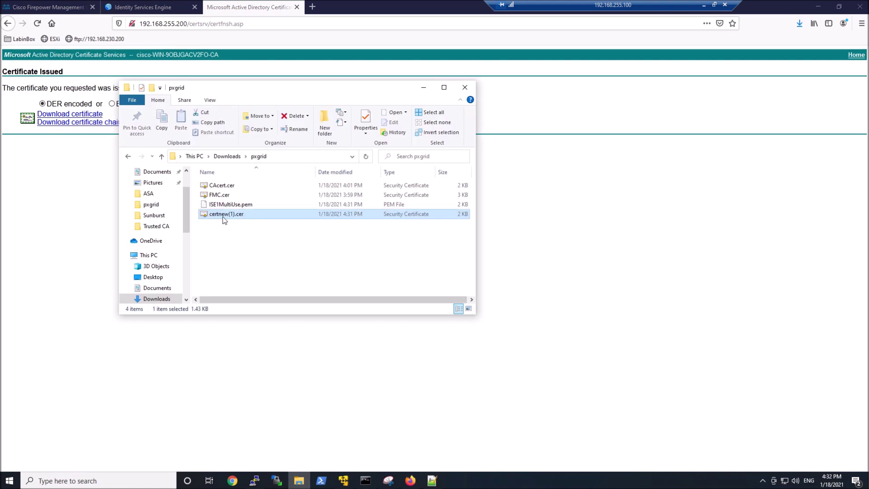
right_click(224, 216)
left_click(263, 385)
type("ISE-1")
key("Return")
key("alt+F4")
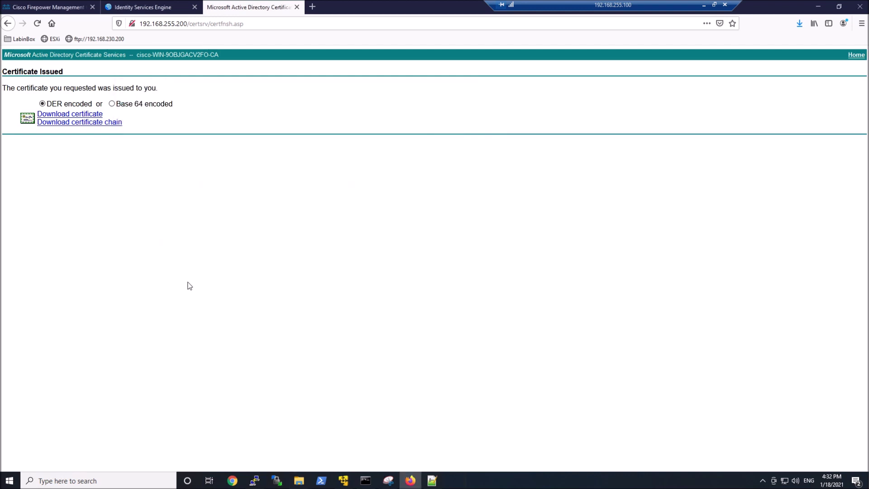
- In ISE, select the ISE-1#Multi-Use signing request for binding
key("ctrl+shift+Tab")
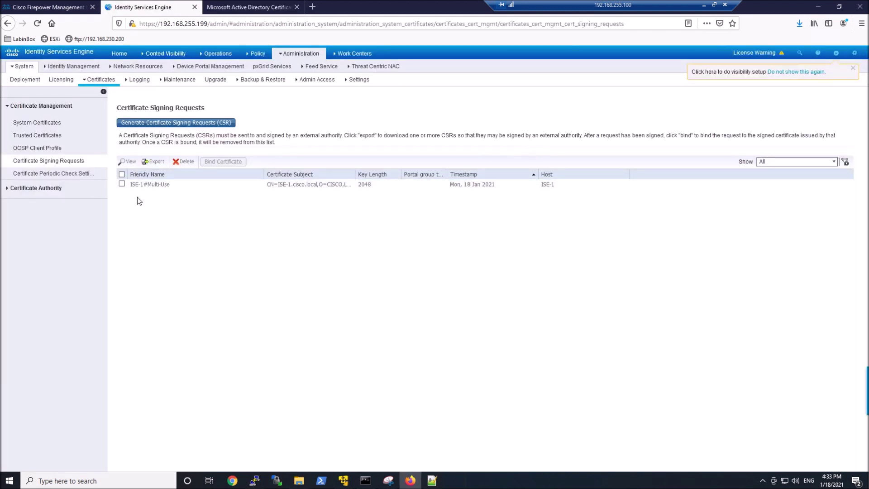
left_click(122, 184)
left_click(215, 162)
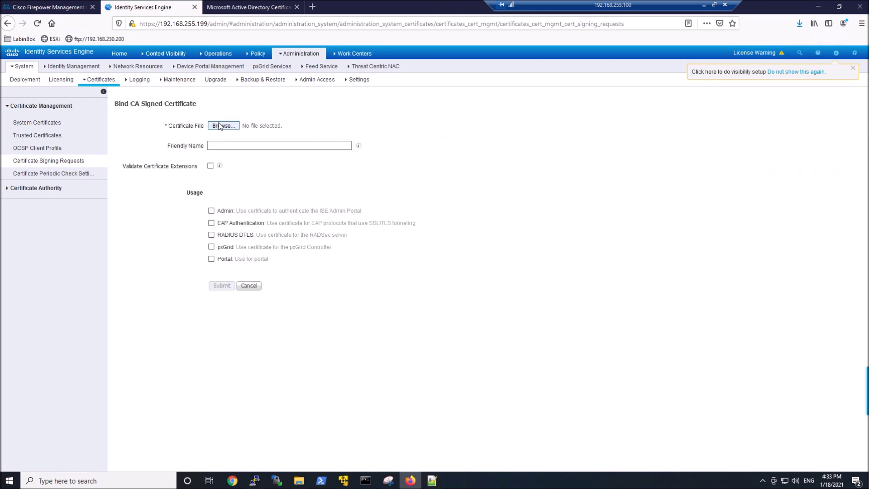
- Bind ISE-1.cer to the ISE-1 request with pxGrid usage and list System Certificates
left_click(222, 125)
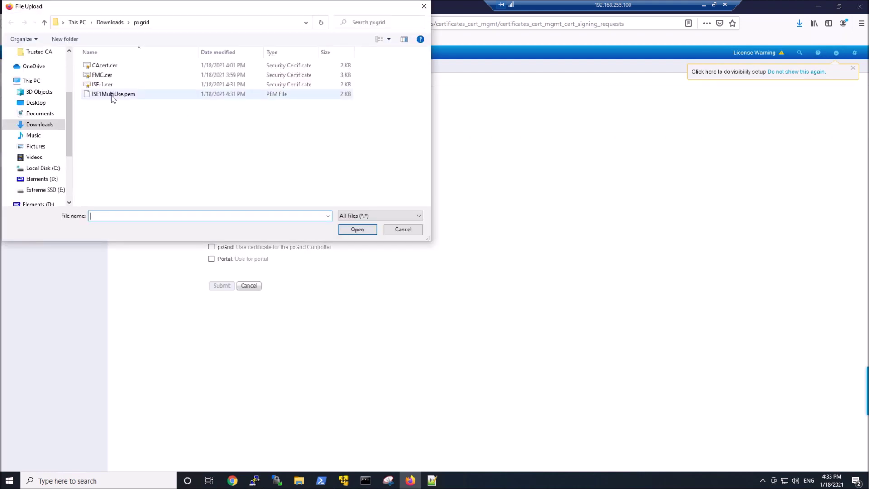
double_click(107, 86)
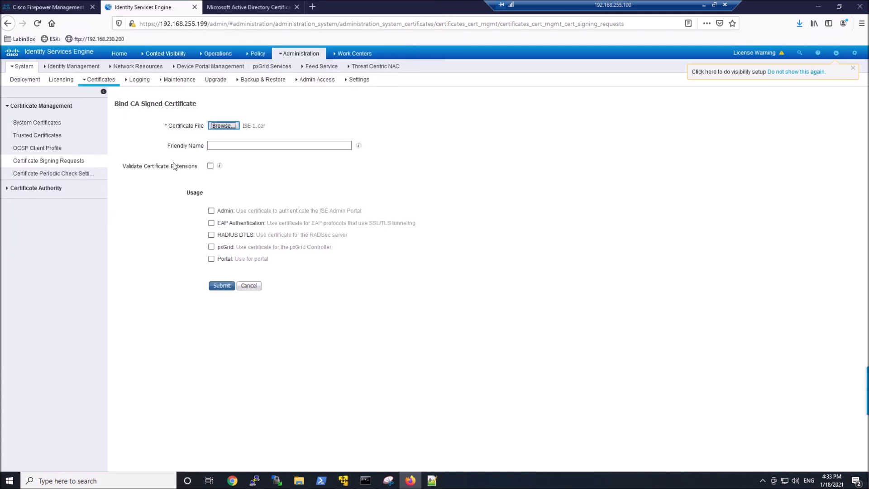
left_click(221, 289)
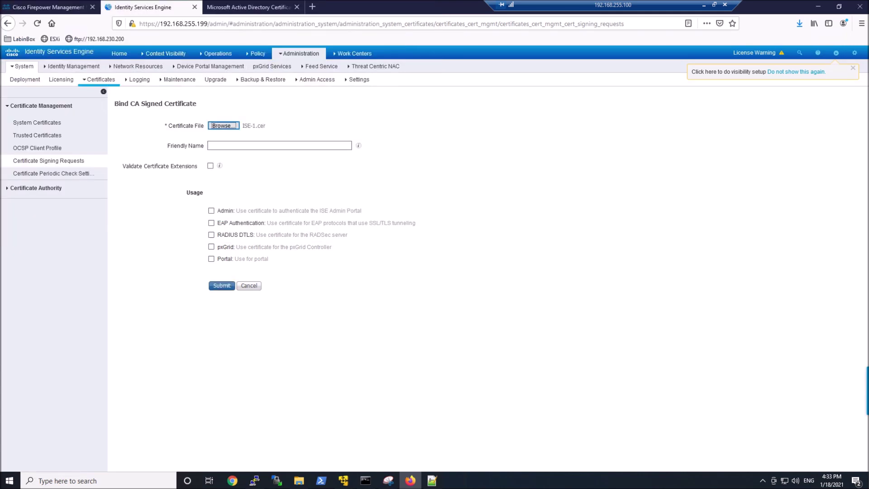
left_click(211, 248)
left_click(222, 286)
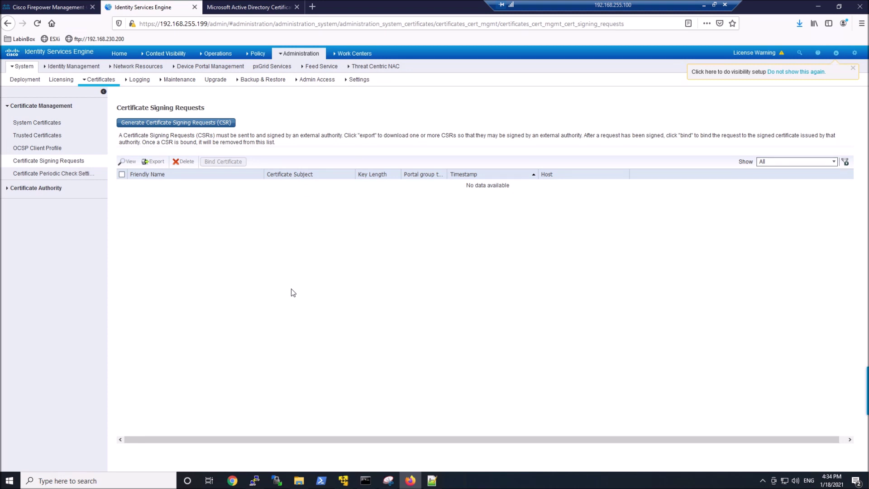
left_click(34, 123)
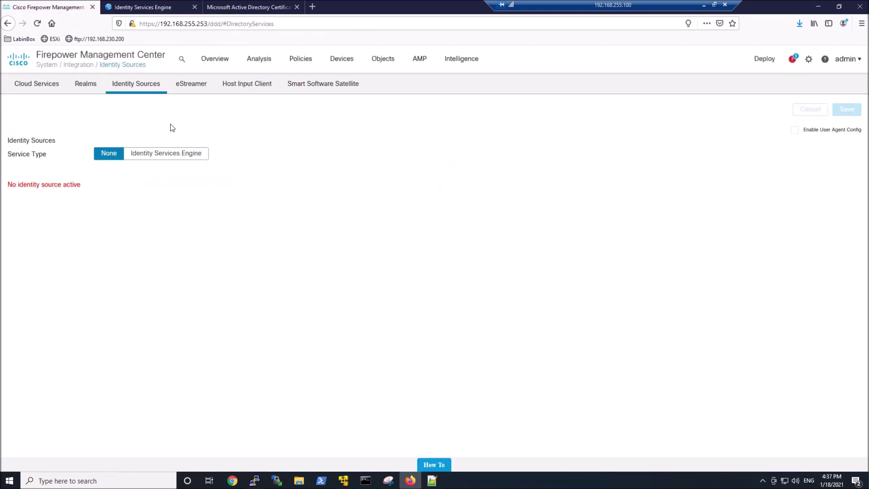
- Choose Identity Services Engine as the source with primary host 192.168.255.199
left_click(161, 154)
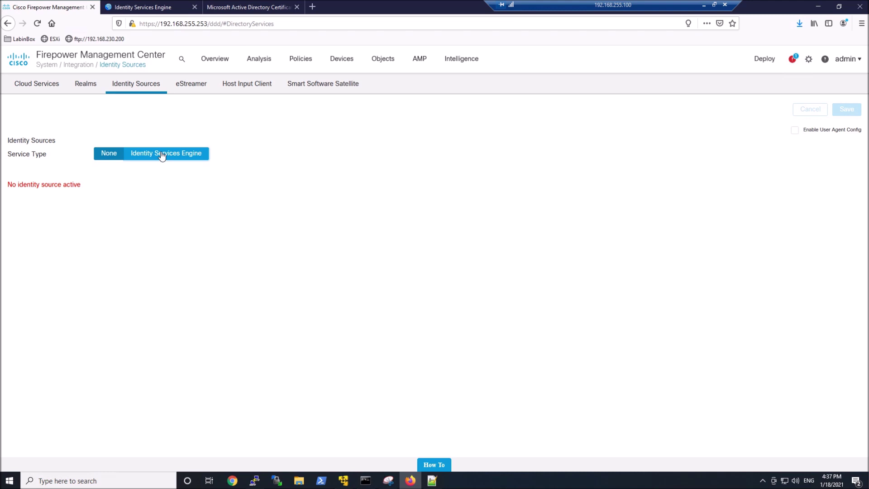
left_click(150, 178)
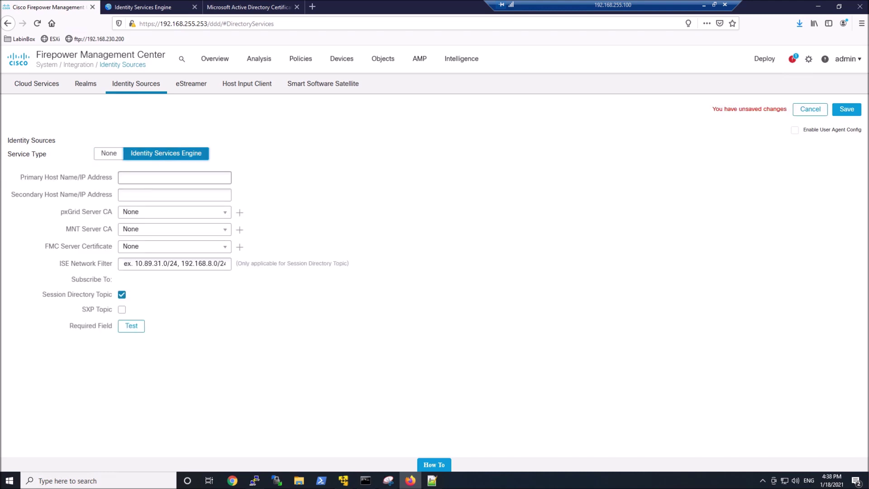
type("192.168.2")
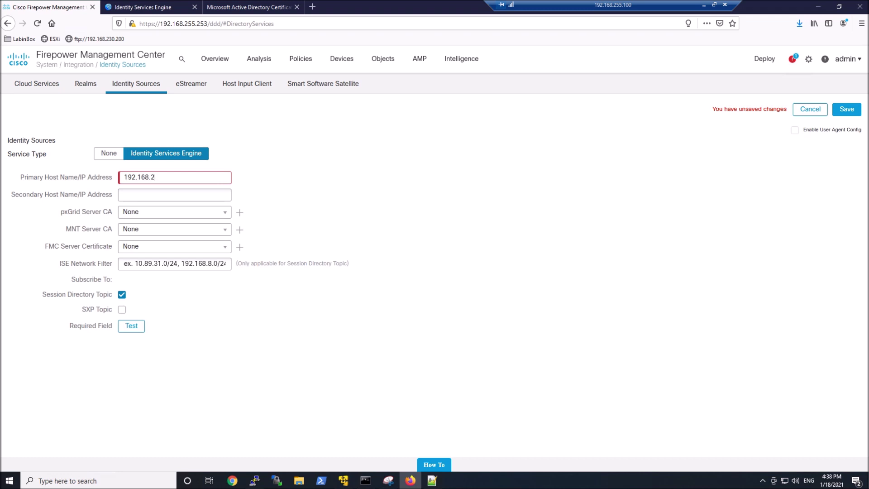
type("55.199")
- Set both pxGrid Server CA and MNT Server CA to Cisco-AD-Root-CA
left_click(210, 213)
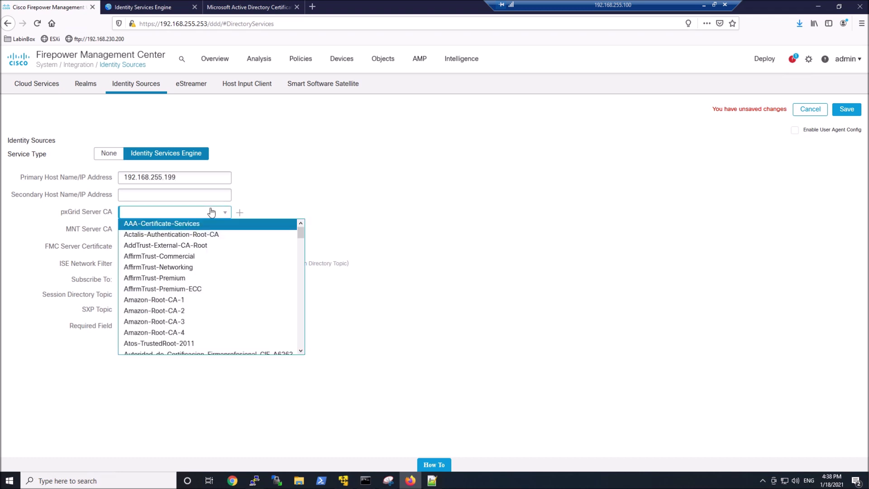
scroll(197, 250, "down", 8)
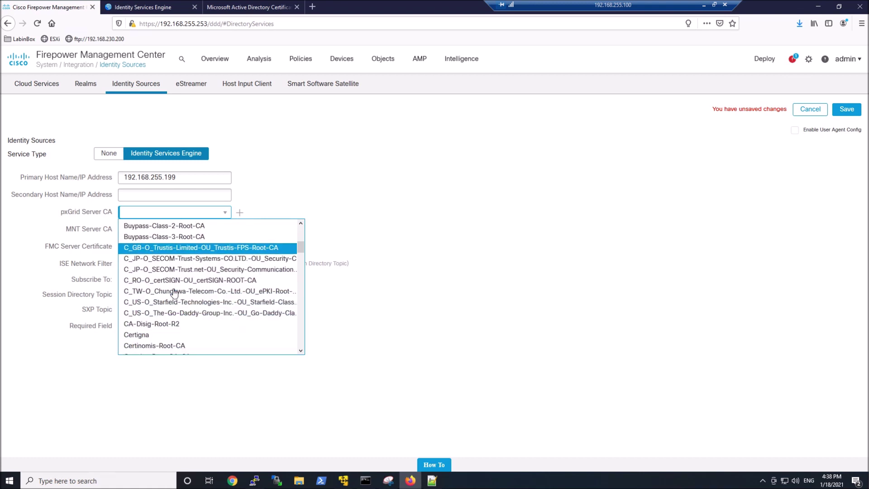
scroll(174, 293, "down", 1)
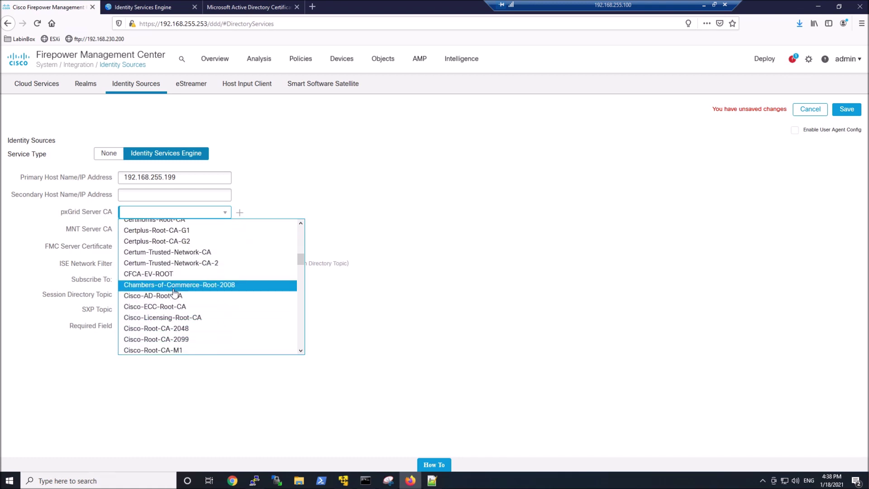
scroll(174, 293, "down", 1)
left_click(176, 282)
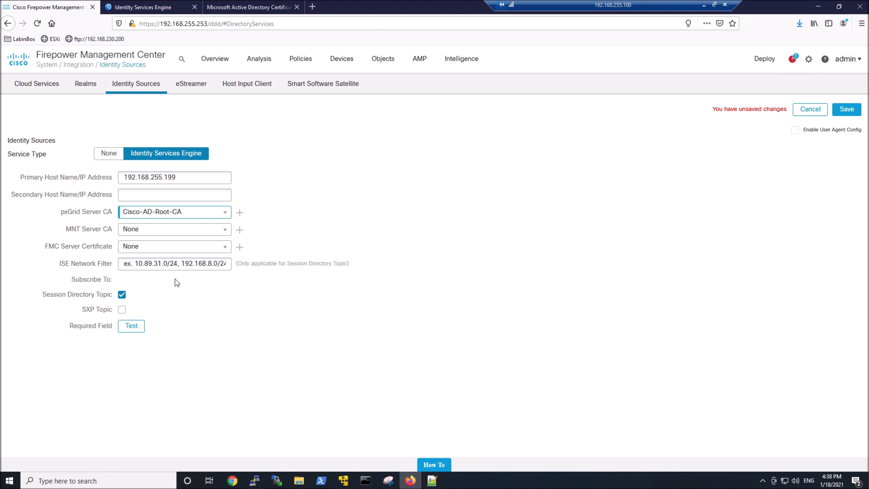
left_click(175, 229)
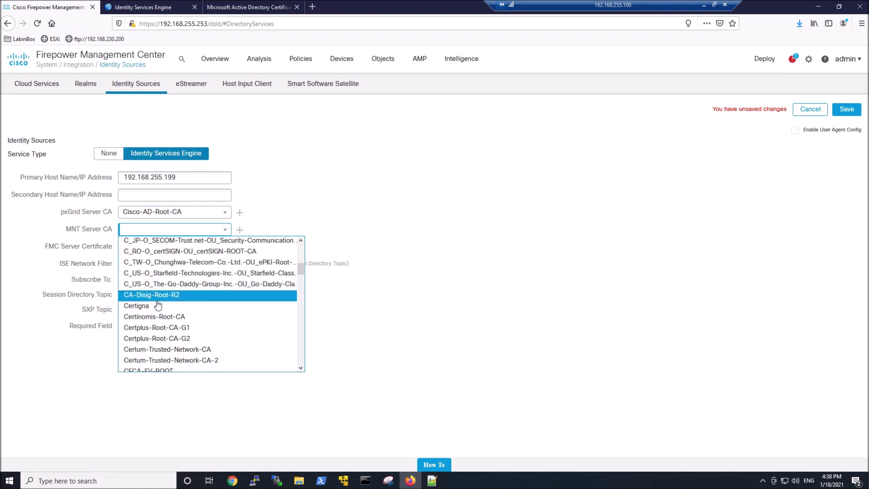
scroll(156, 312, "down", 3)
scroll(157, 312, "down", 1)
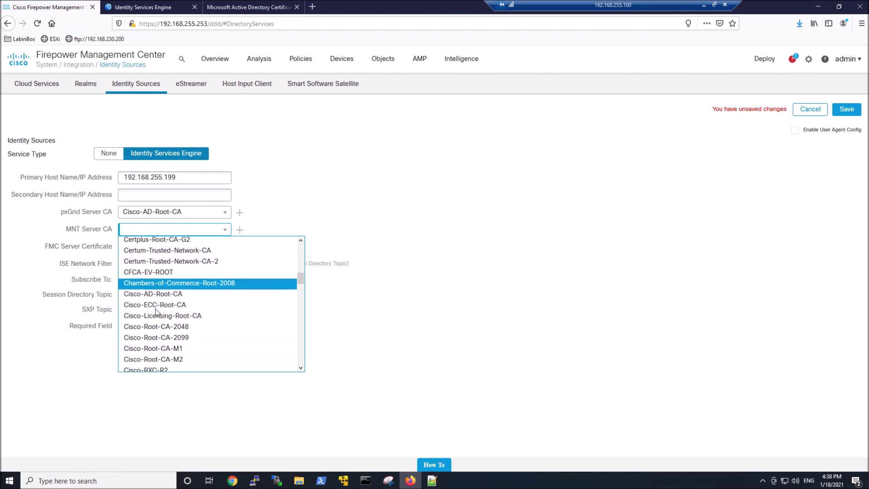
left_click(161, 298)
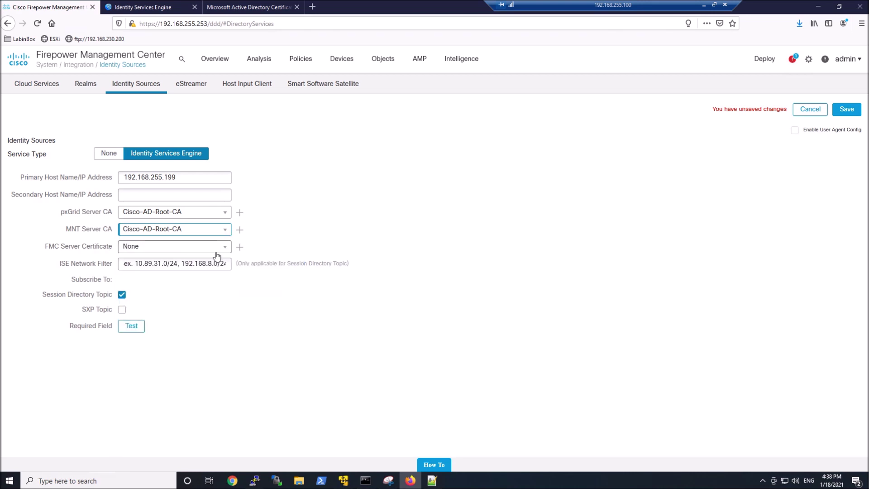
- Add internal certificate FMC-CERT with FMC.cer loaded, then return to PuTTY
left_click(239, 248)
type("FMC")
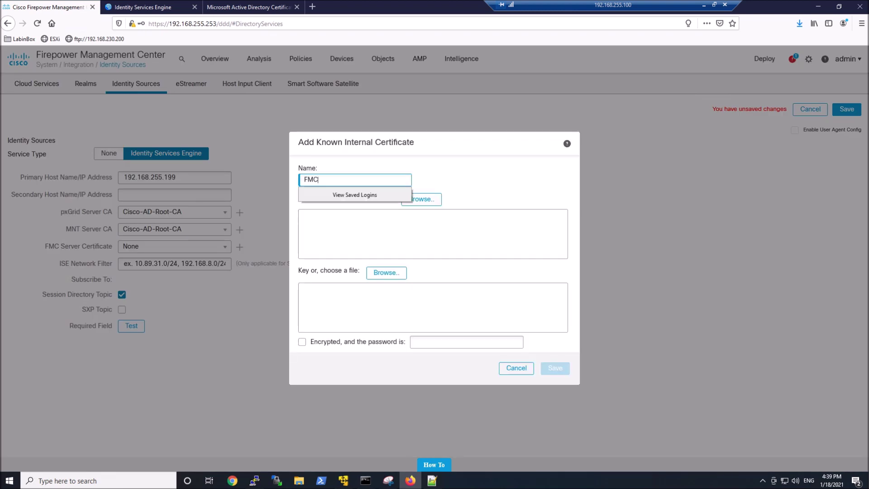
type("-CERT")
left_click(422, 201)
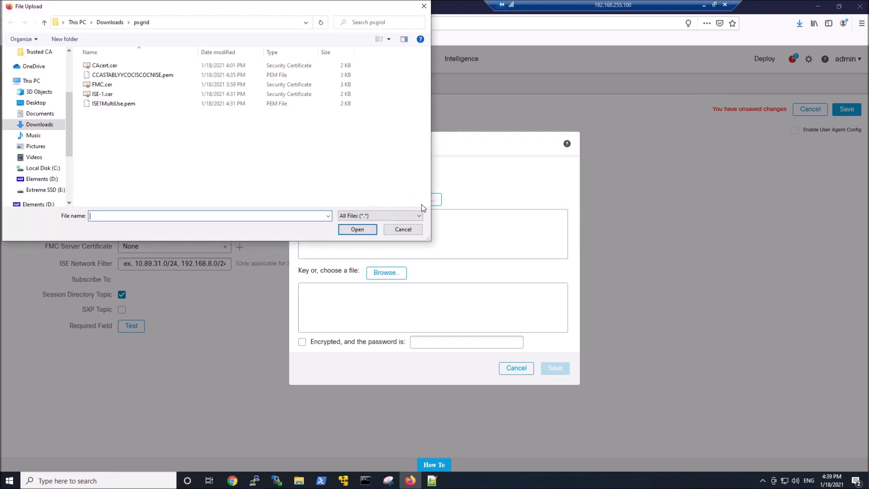
double_click(101, 84)
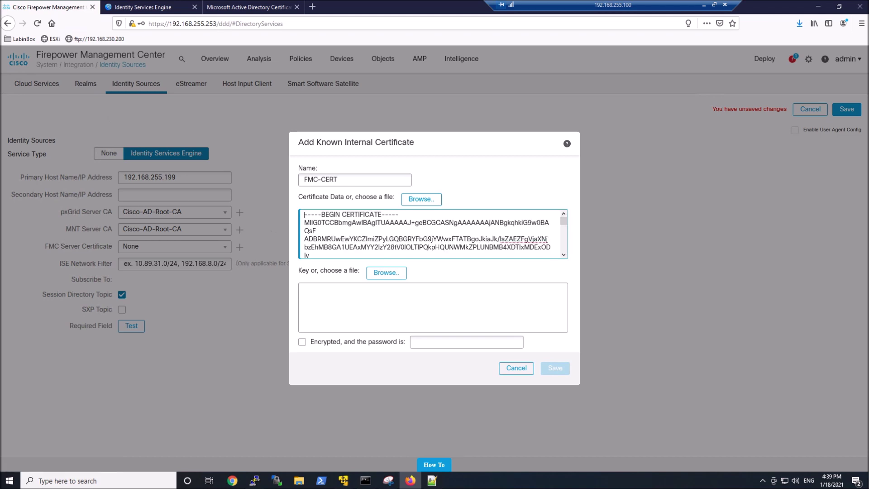
left_click(255, 481)
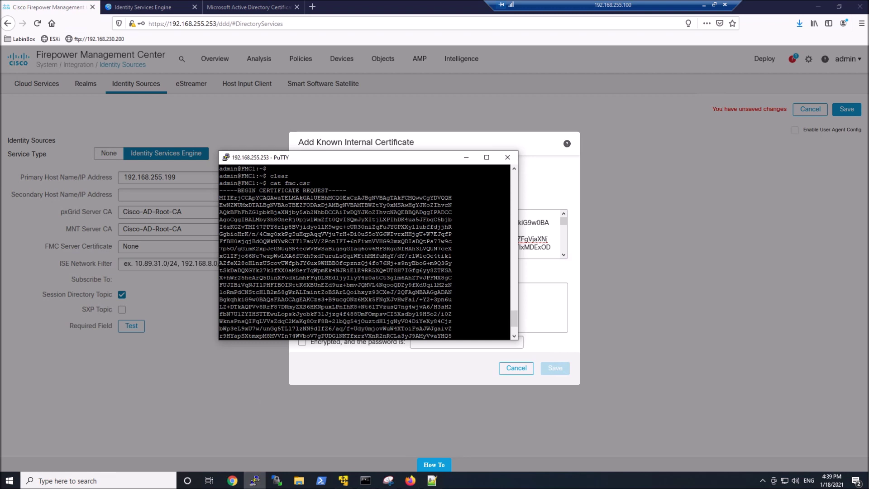
- Run cat fmc.key in PuTTY and select the printed RSA private key
key("Up")
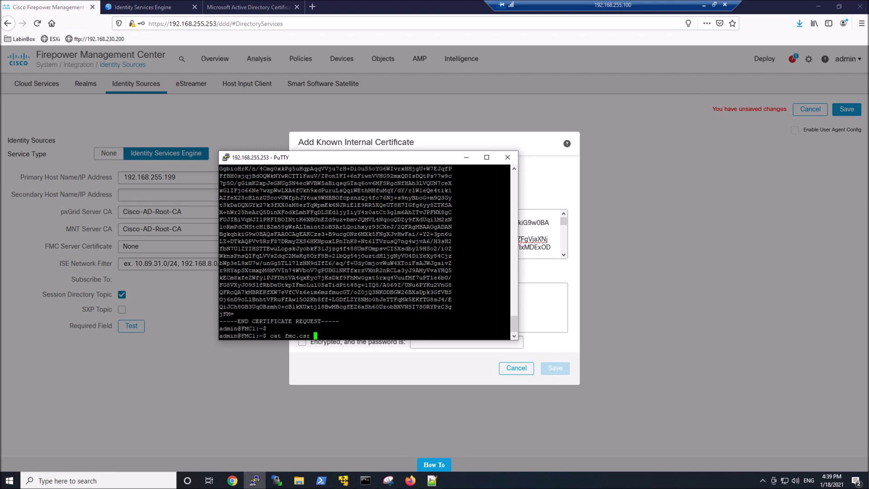
key("BackSpace")
key("BackSpace")
key("BackSpace")
key("BackSpace")
type("key")
key("Return")
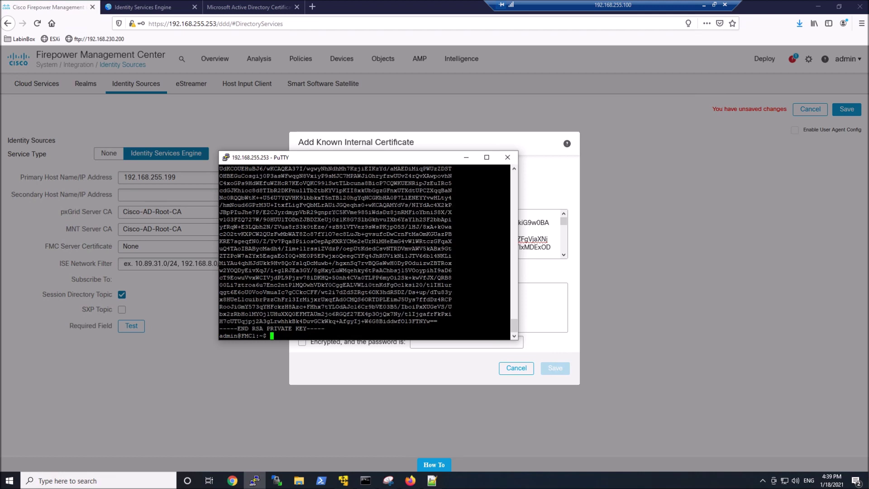
left_click_drag(324, 329, 226, 270)
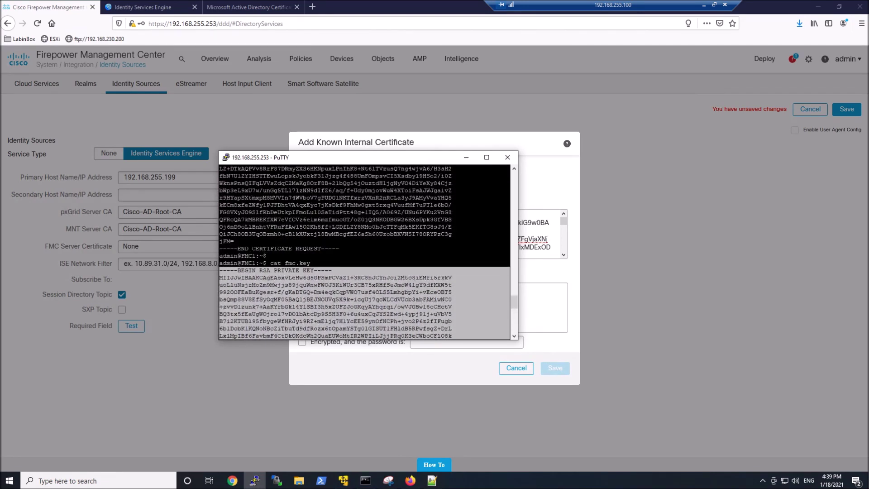
left_click(466, 157)
- Paste the private key into FMC-CERT, save it, and test the ISE connection
right_click(329, 302)
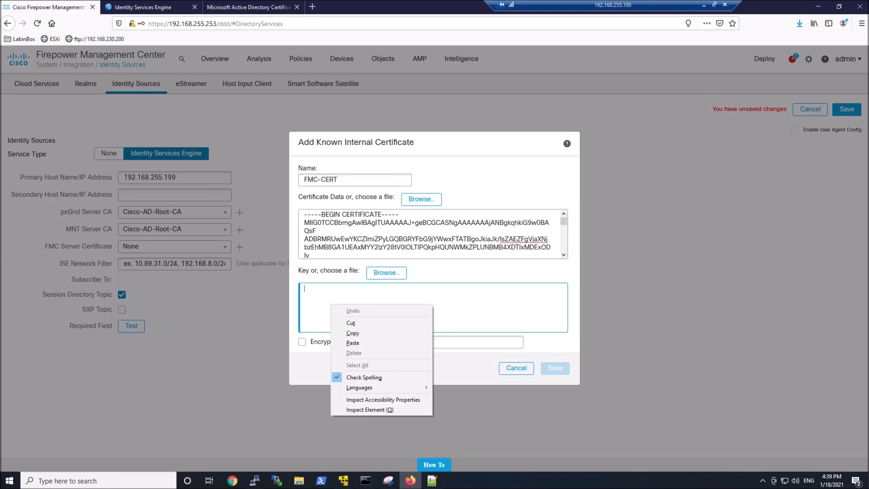
left_click(357, 343)
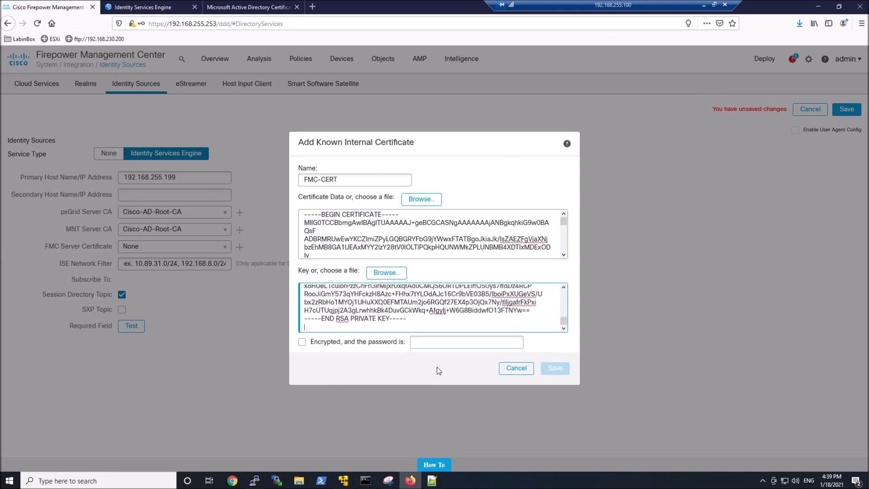
key("BackSpace")
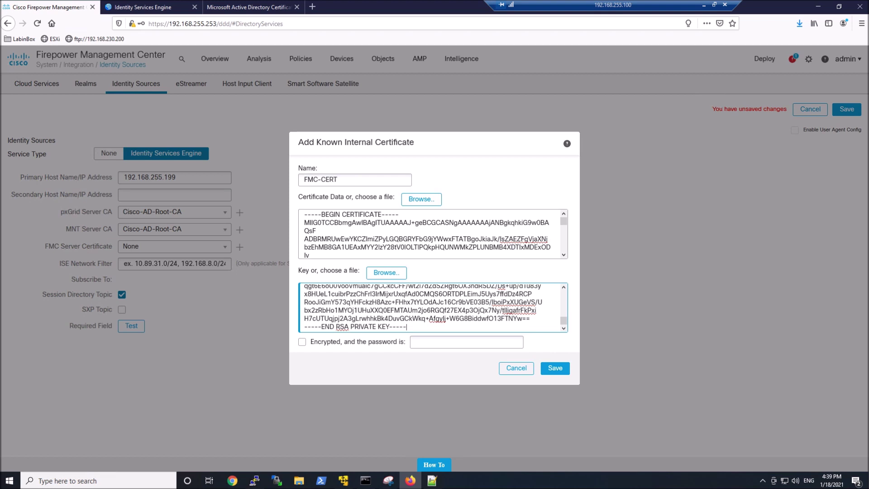
left_click(544, 374)
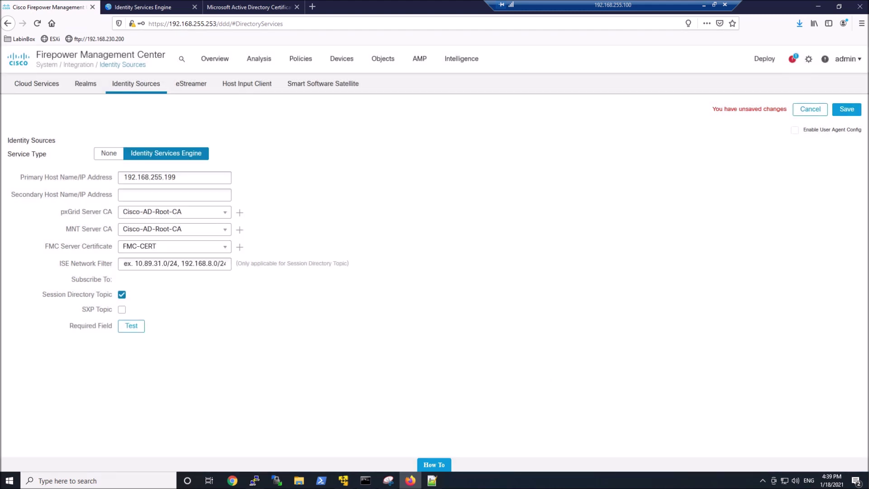
left_click(126, 329)
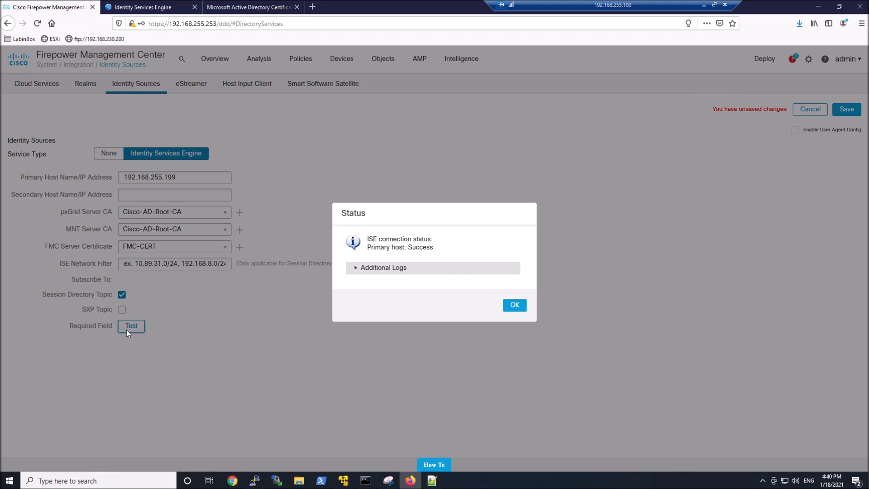
left_click(356, 268)
scroll(430, 312, "down", 5)
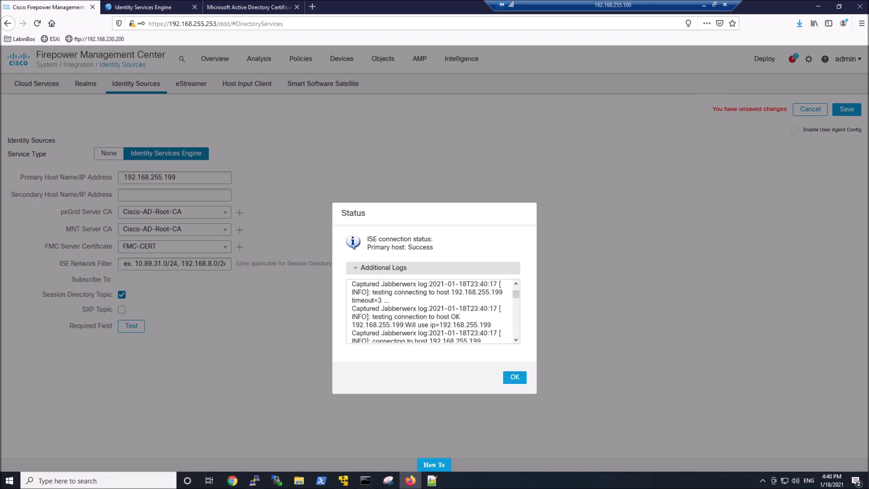
scroll(430, 312, "down", 3)
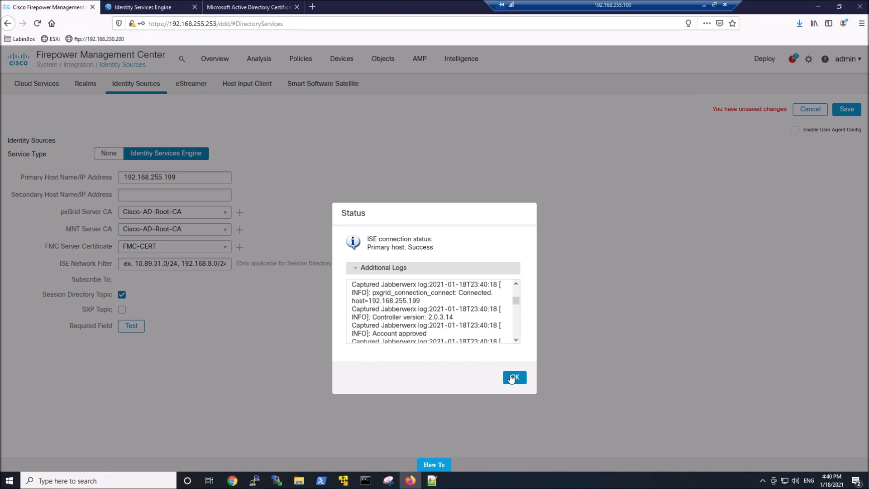
left_click(514, 377)
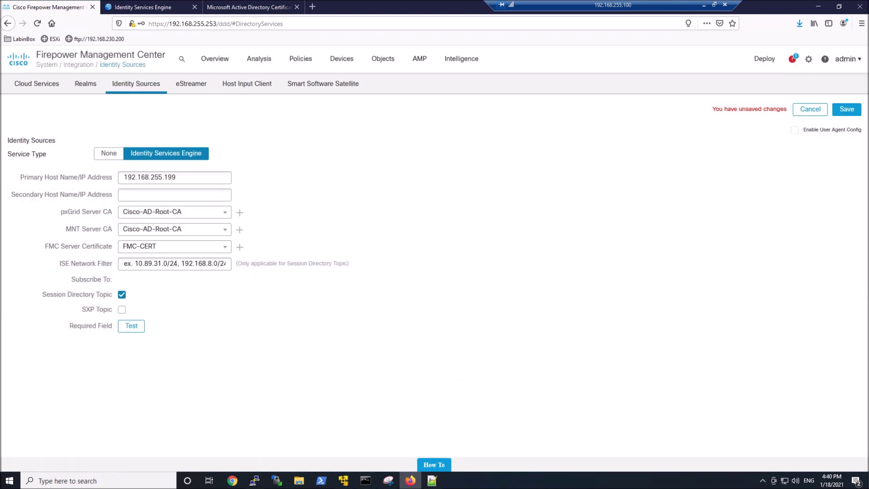
left_click(145, 6)
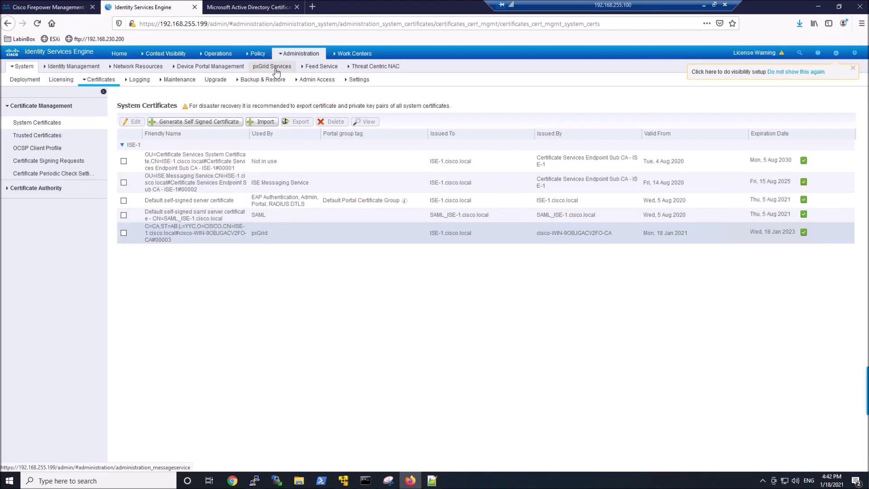
left_click(275, 67)
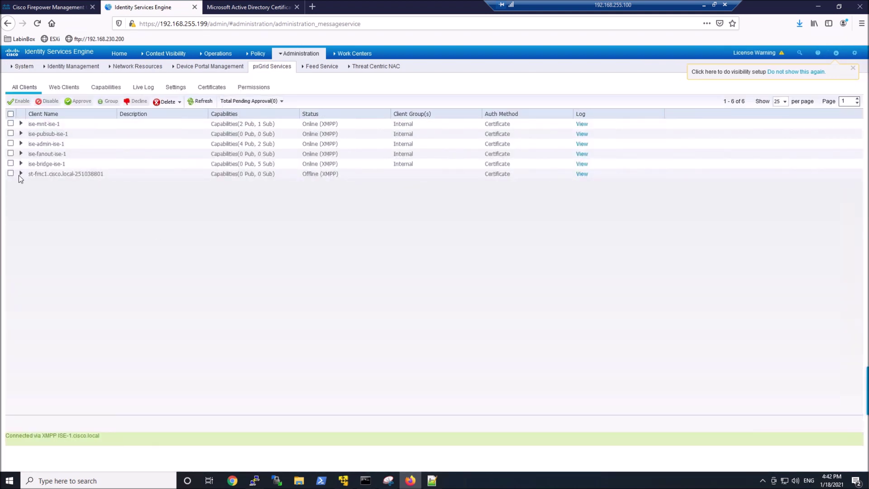
left_click(19, 175)
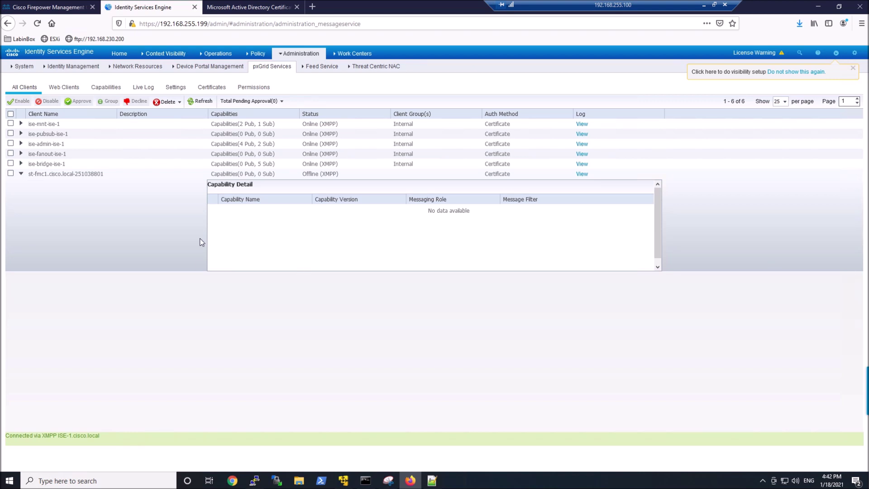
left_click(21, 174)
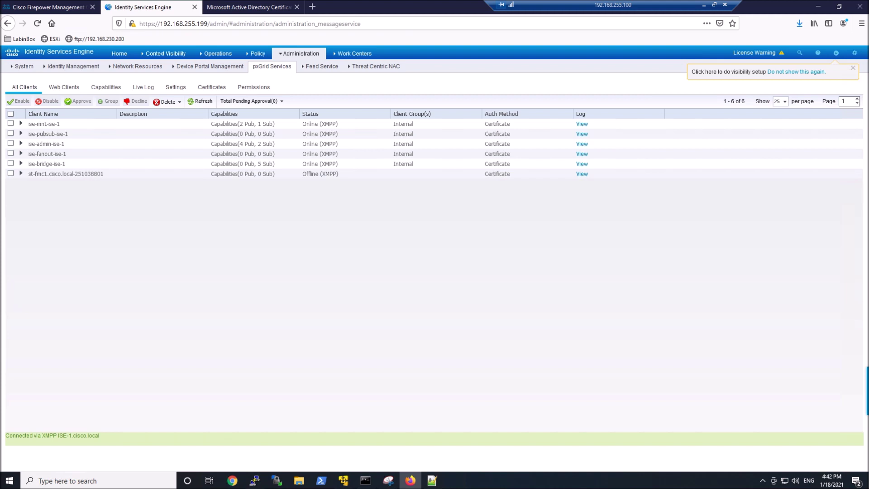
key("ctrl+Page_Up")
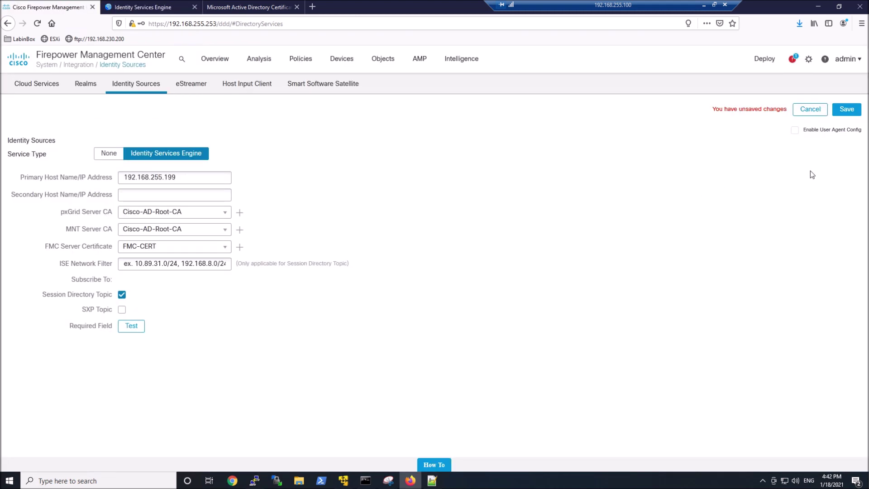
- Save the ISE source, then start realm CISCO-AD for cisco.local with administrator join and directory credentials
left_click(845, 109)
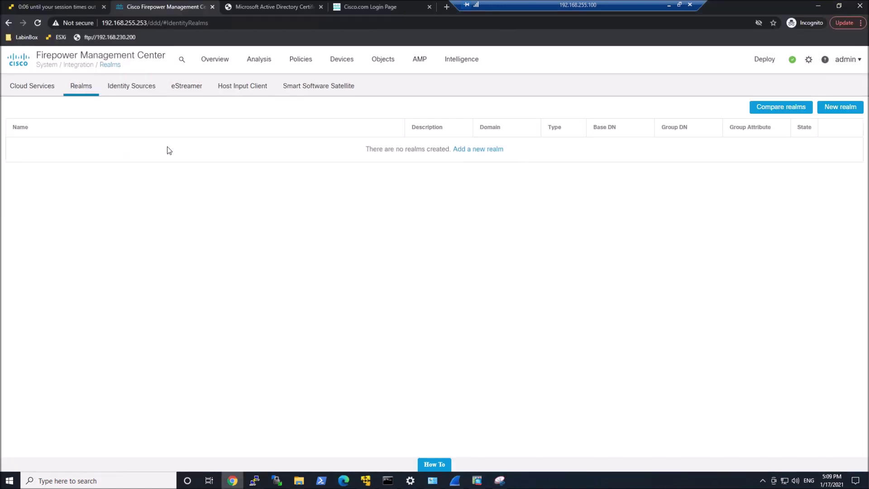
left_click(485, 149)
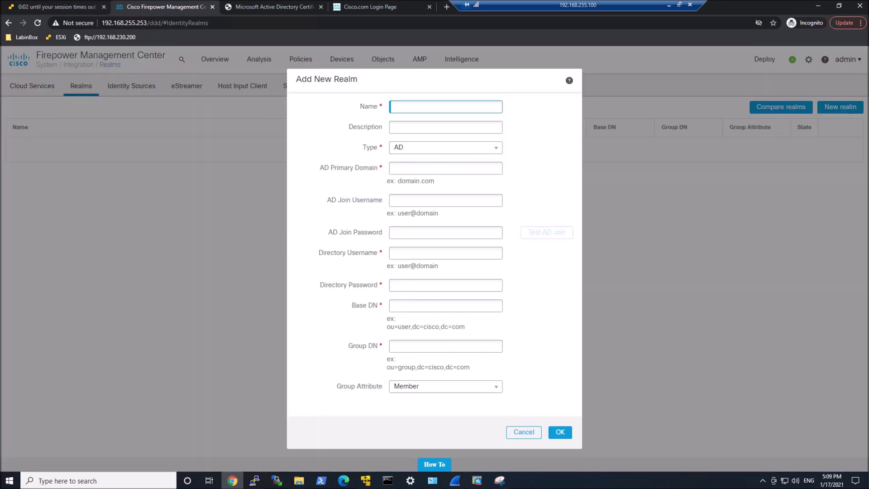
type("CISCO-AD")
left_click(446, 168)
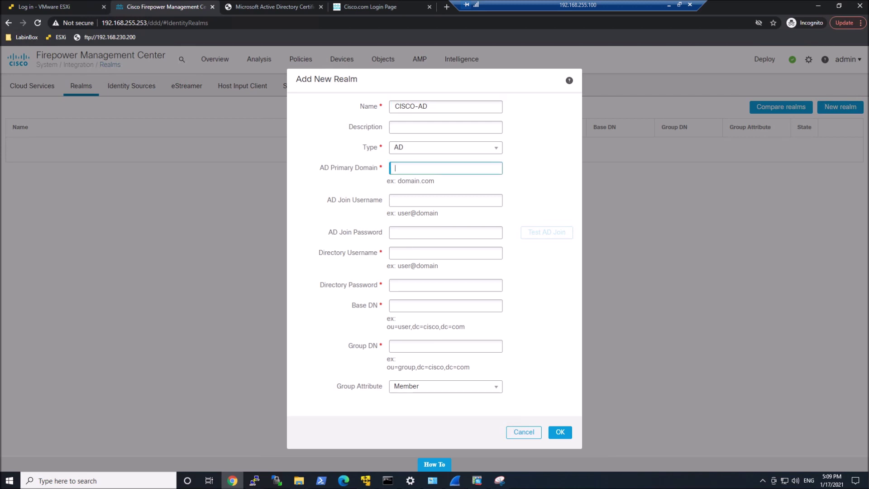
type("cisco.local")
key("Tab")
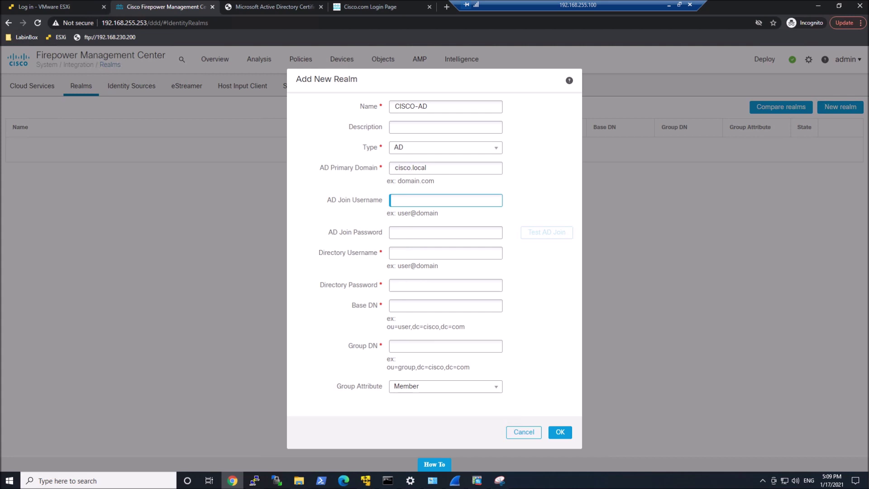
key("ctrl+v")
left_click(421, 232)
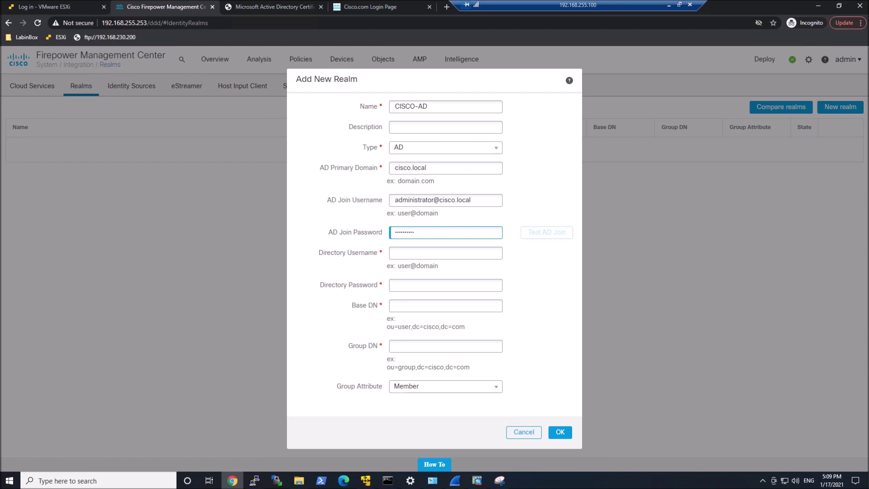
left_click(421, 252)
key("ctrl+v")
left_click(414, 284)
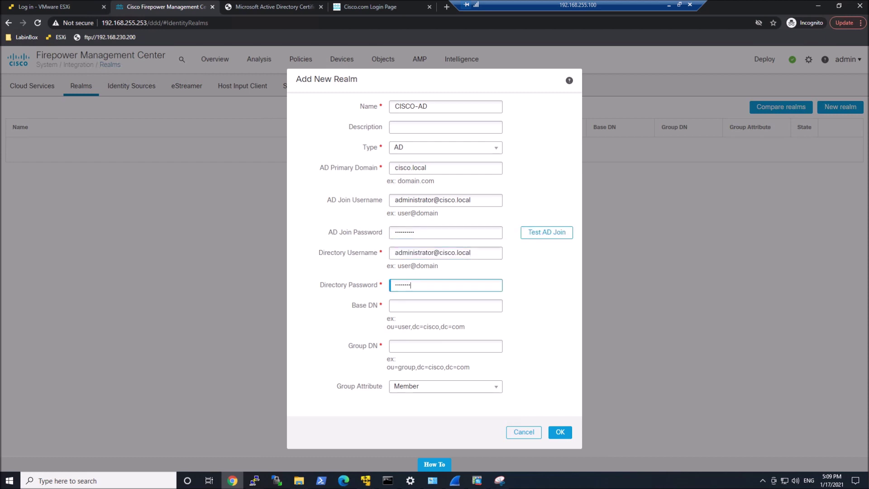
- Set both Base DN and Group DN to DC=cisco,DC=local and save the realm
left_click(427, 306)
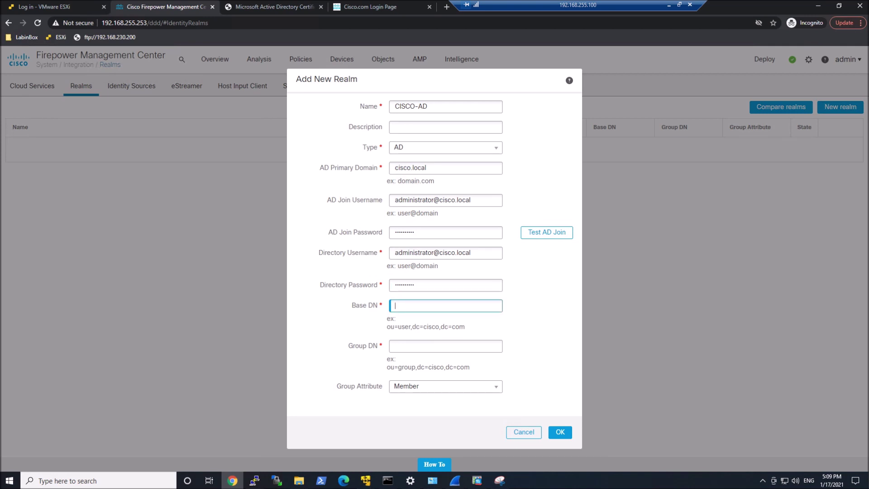
type("DC=cisco,DC=local")
key("ctrl+a")
key("ctrl+c")
key("Tab")
key("ctrl+v")
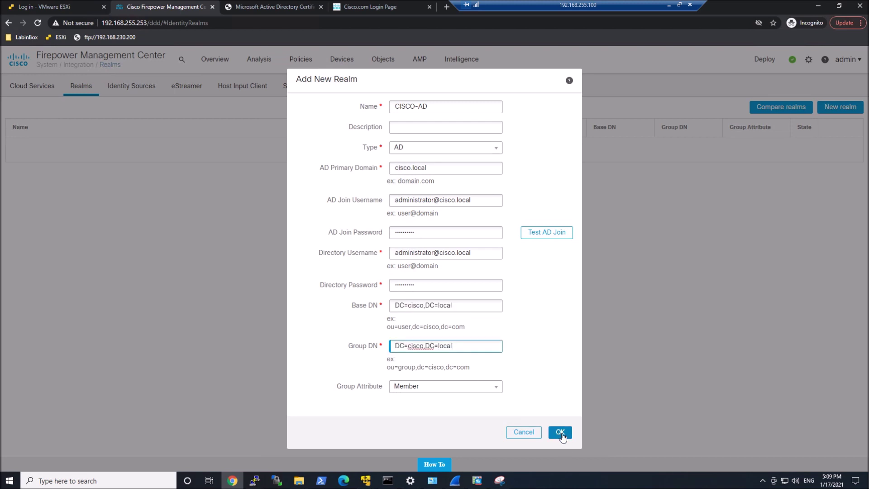
left_click(561, 433)
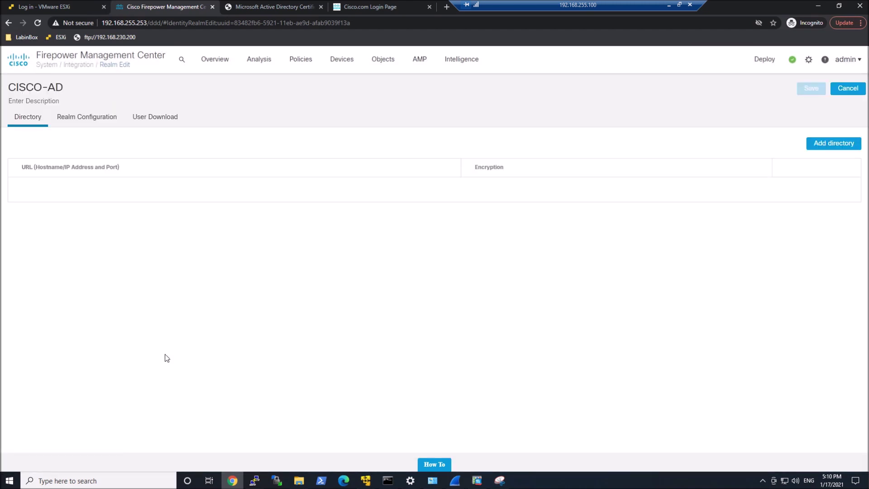
- Add 192.168.255.200 as CISCO-AD's directory server, save the realm, and switch its State on
left_click(843, 145)
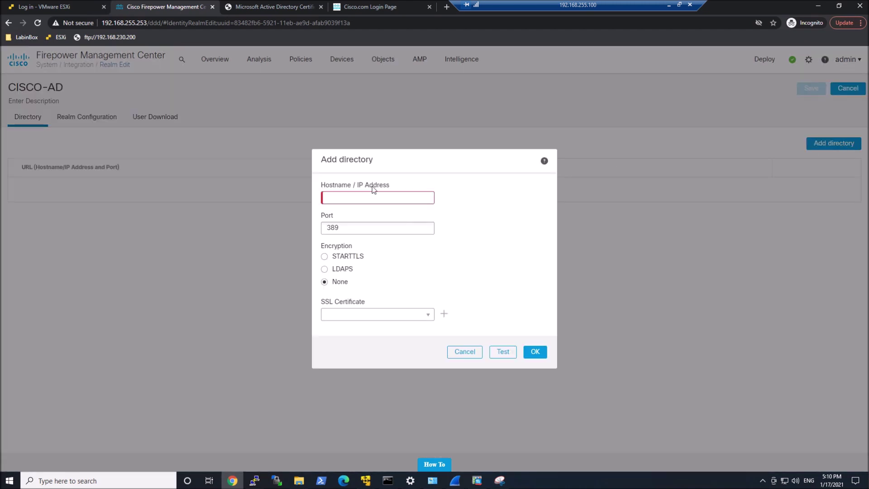
type("192.")
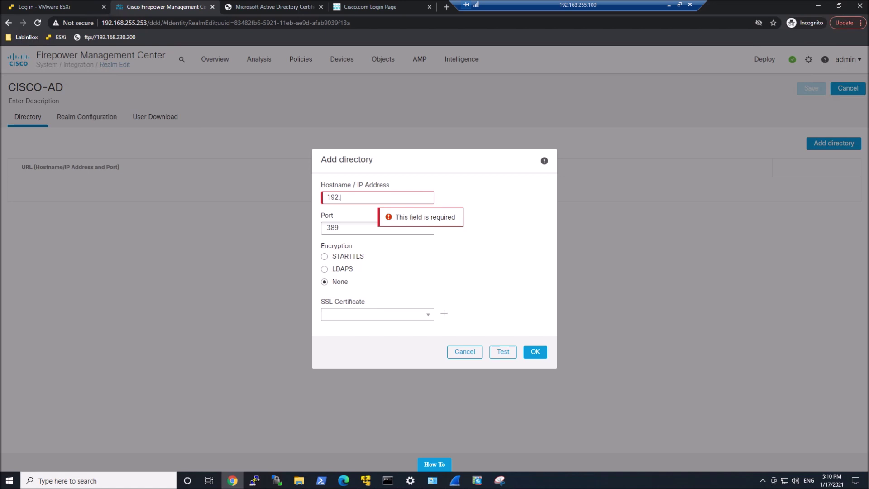
type("168.255.200")
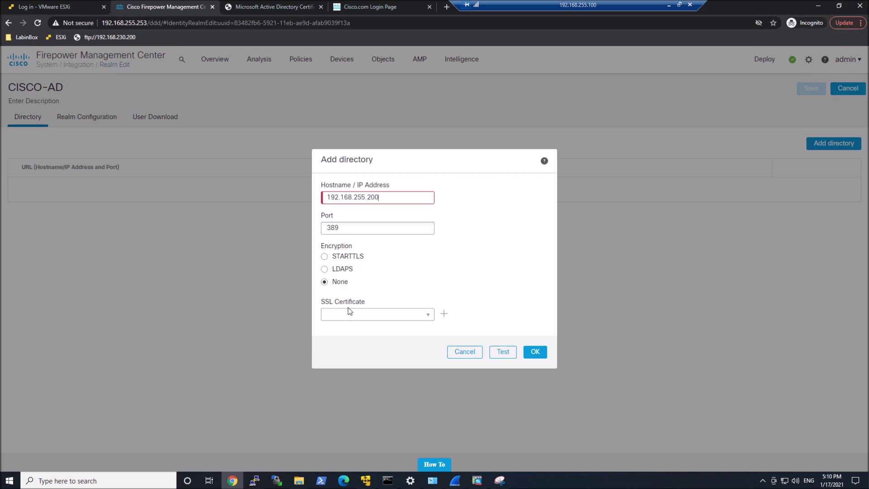
left_click(527, 353)
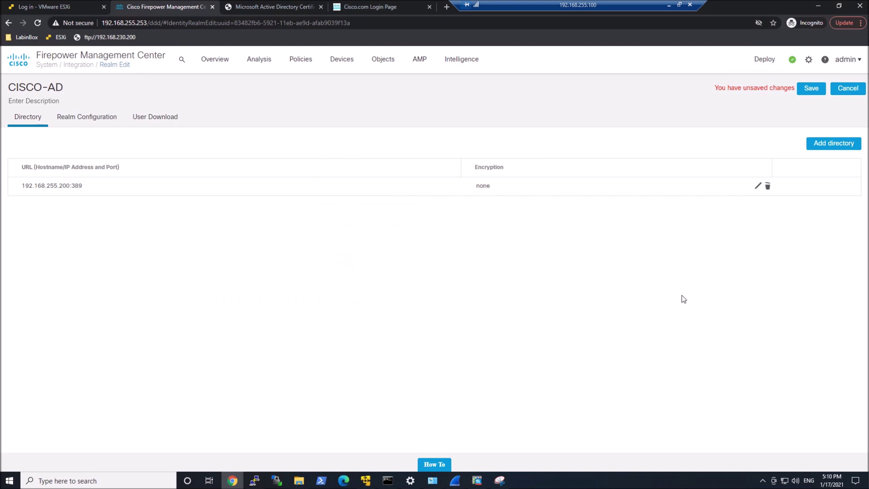
left_click(811, 89)
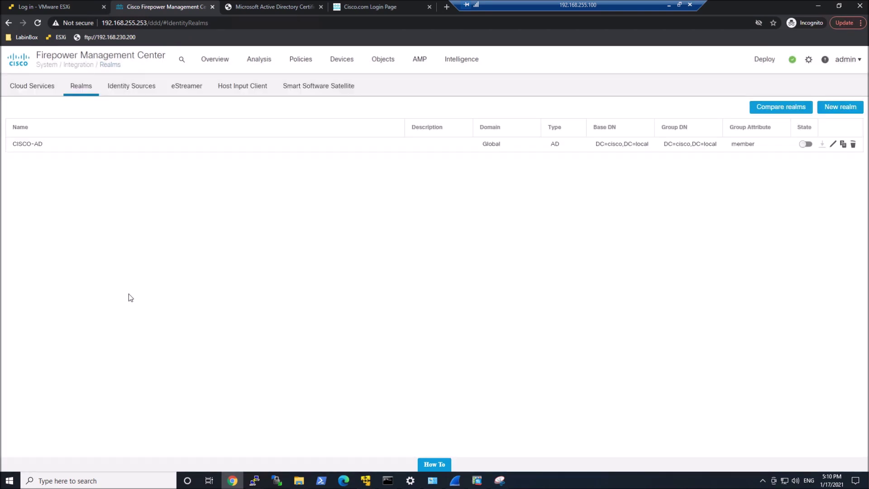
left_click(806, 144)
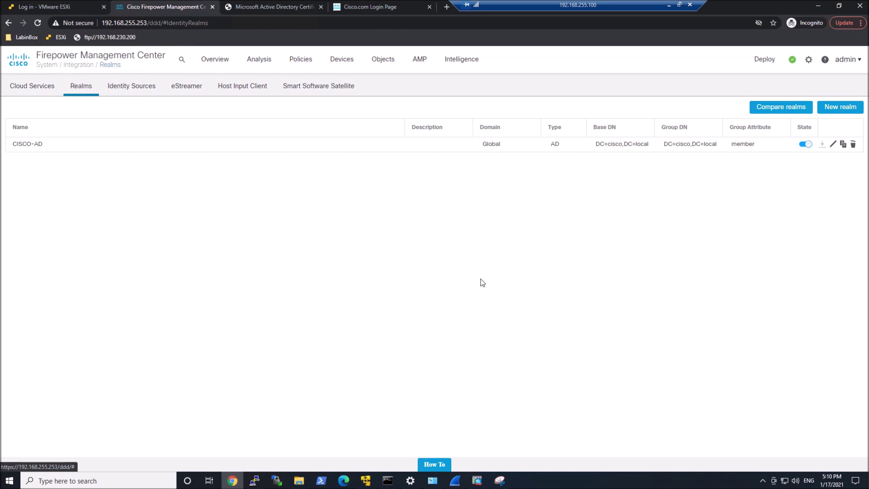
- Enable user and group download for CISCO-AD and include VPN_Group and Domain Users
left_click(833, 145)
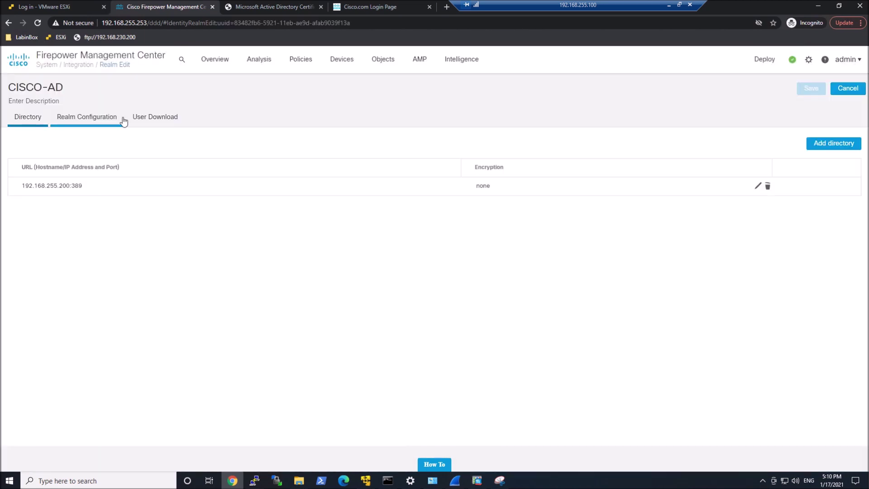
left_click(156, 118)
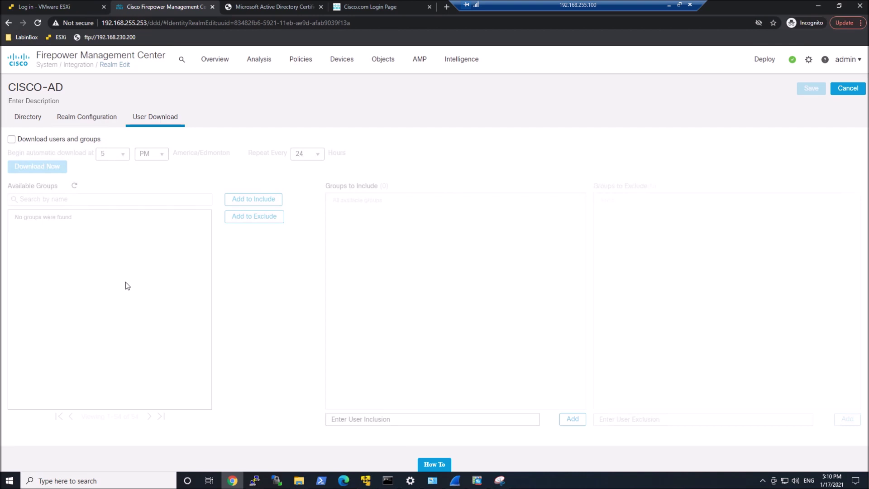
left_click(11, 140)
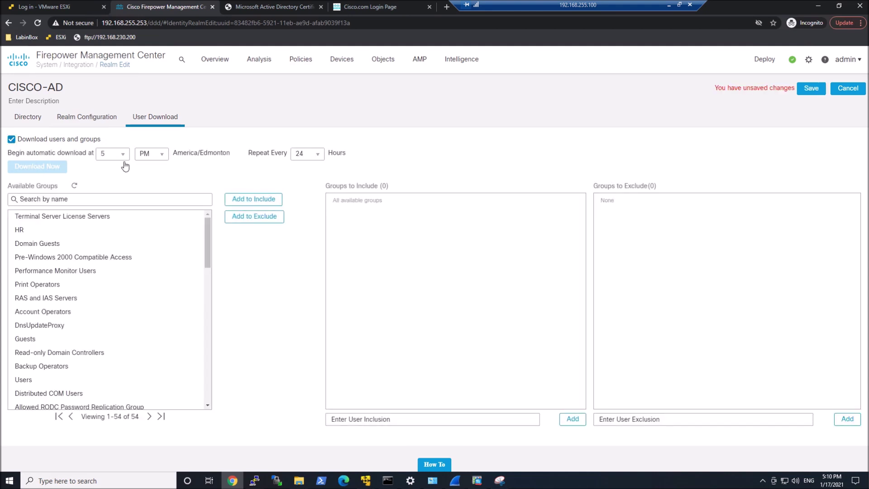
scroll(108, 308, "down", 5)
left_click(32, 243)
left_click(245, 204)
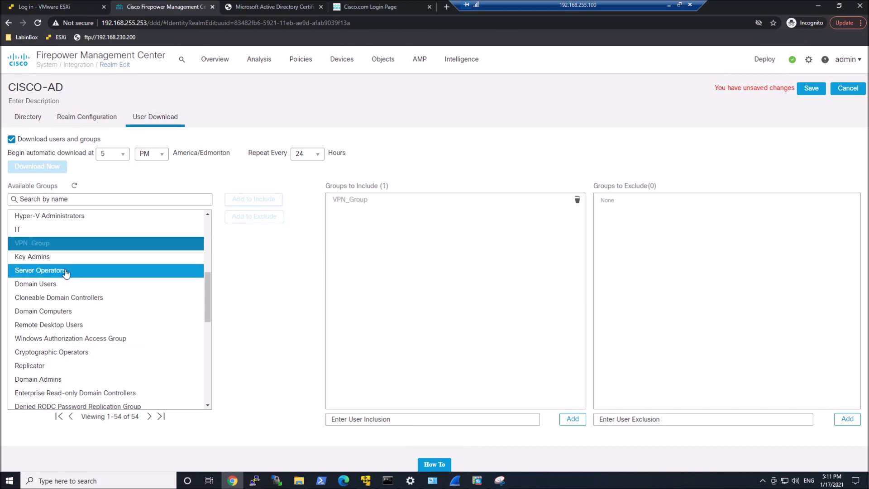
left_click(66, 285)
left_click(248, 200)
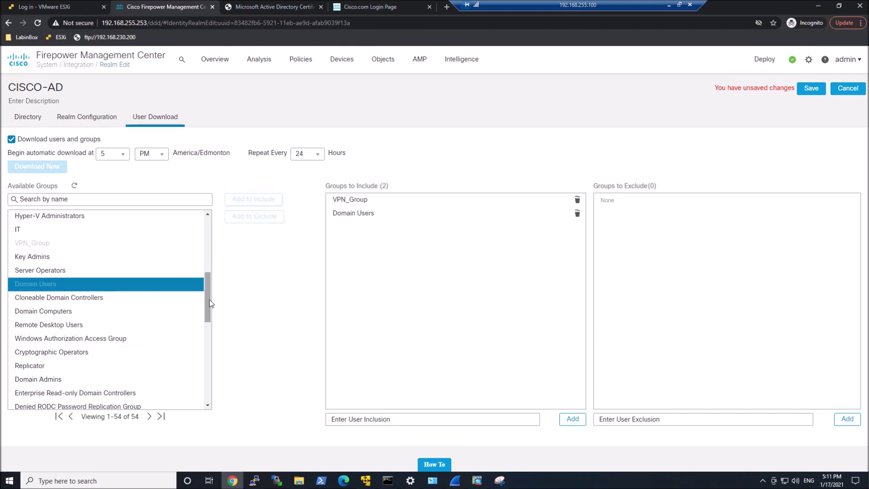
- Also include the IT, Sales, HR and Domain Admins groups in the download
scroll(211, 303, "up", 2)
left_click(128, 295)
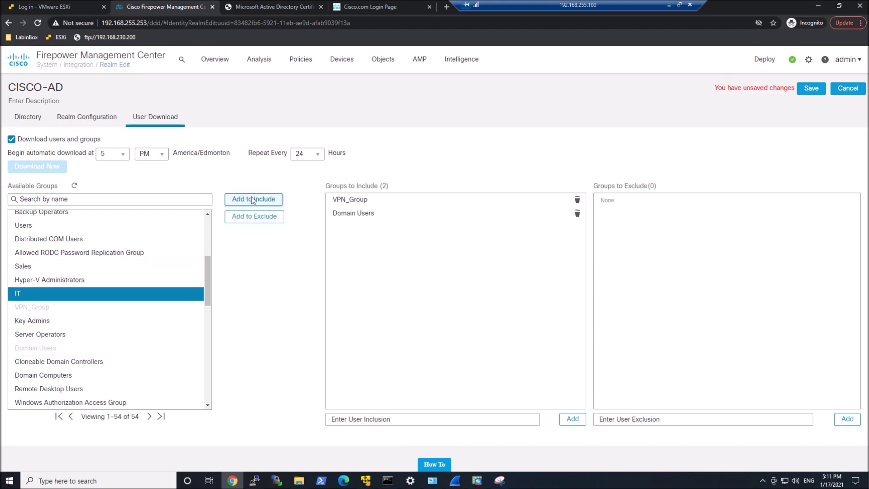
left_click(252, 200)
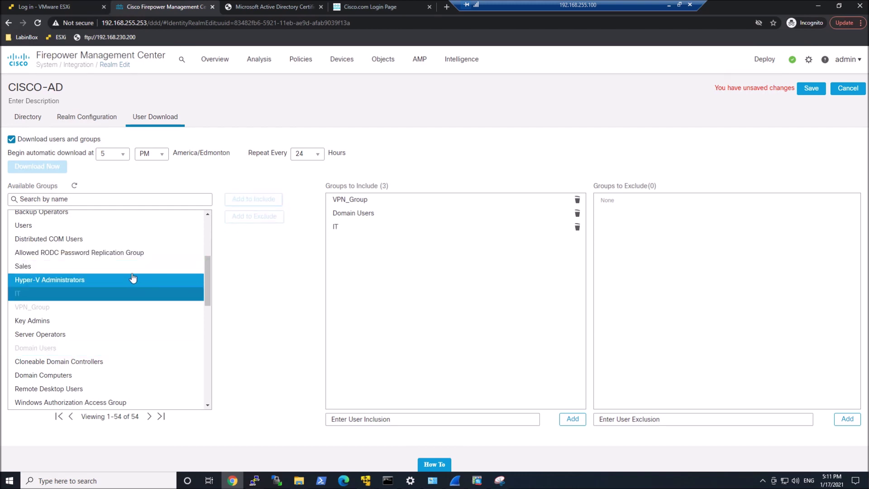
left_click(132, 267)
left_click(249, 199)
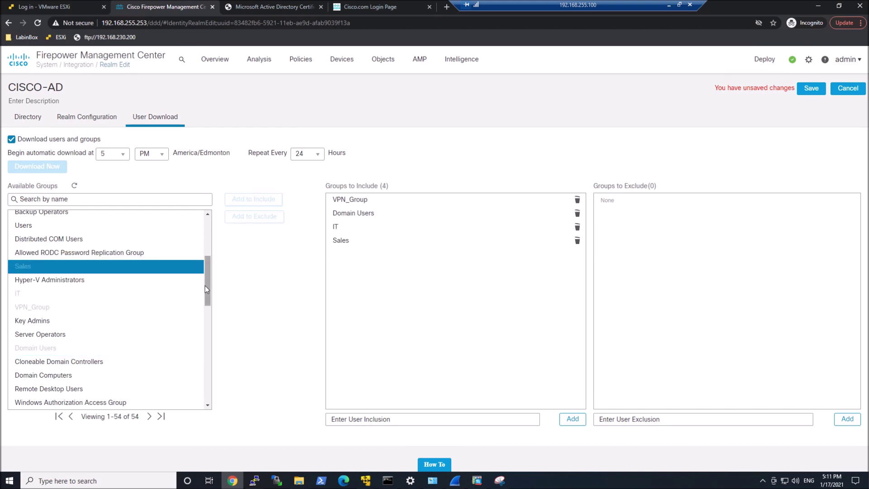
left_click_drag(205, 286, 213, 275)
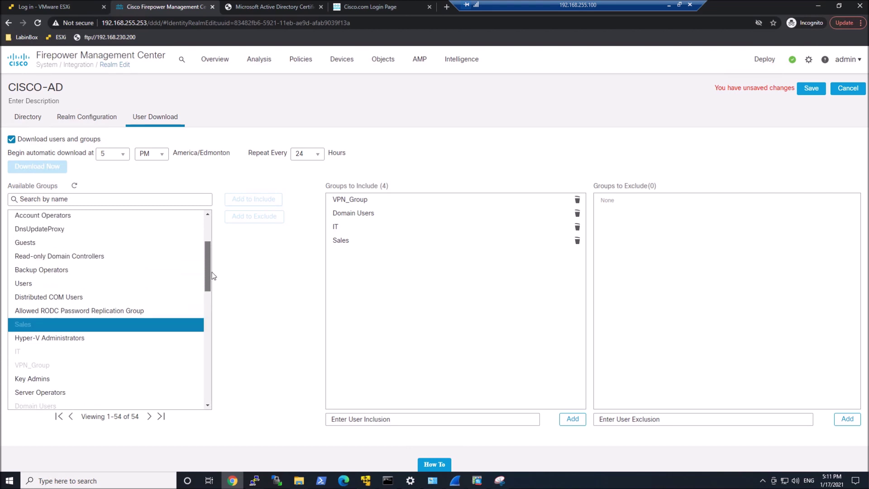
left_click_drag(213, 275, 215, 235)
left_click(120, 235)
left_click(245, 199)
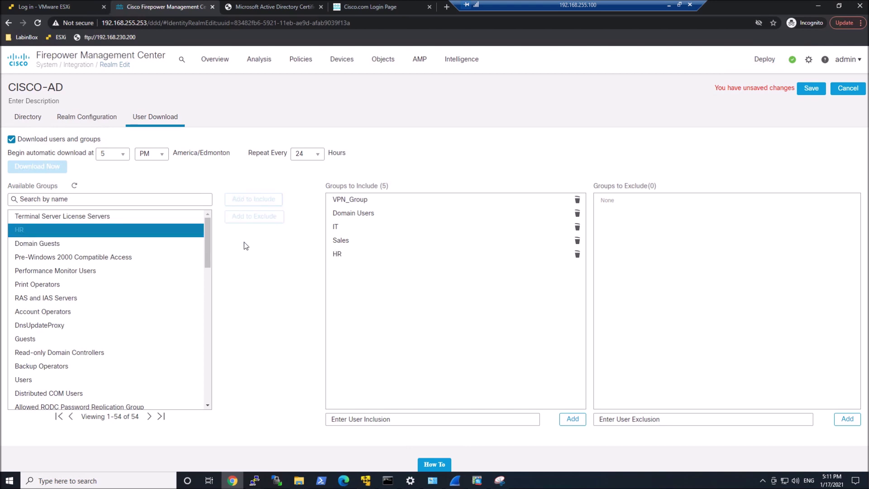
left_click_drag(205, 258, 225, 325)
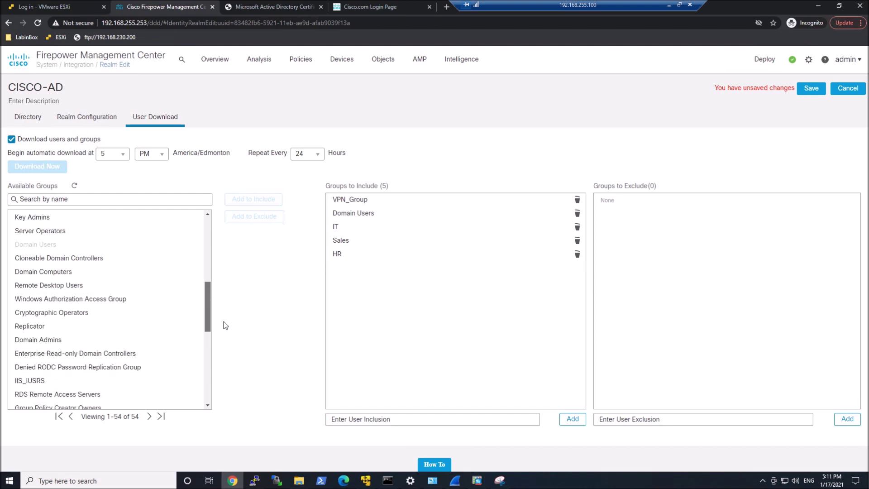
left_click(94, 337)
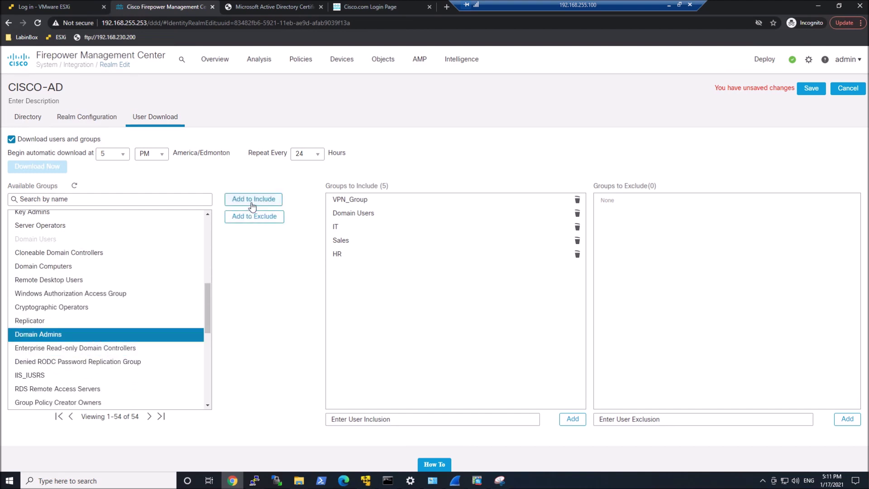
left_click(253, 199)
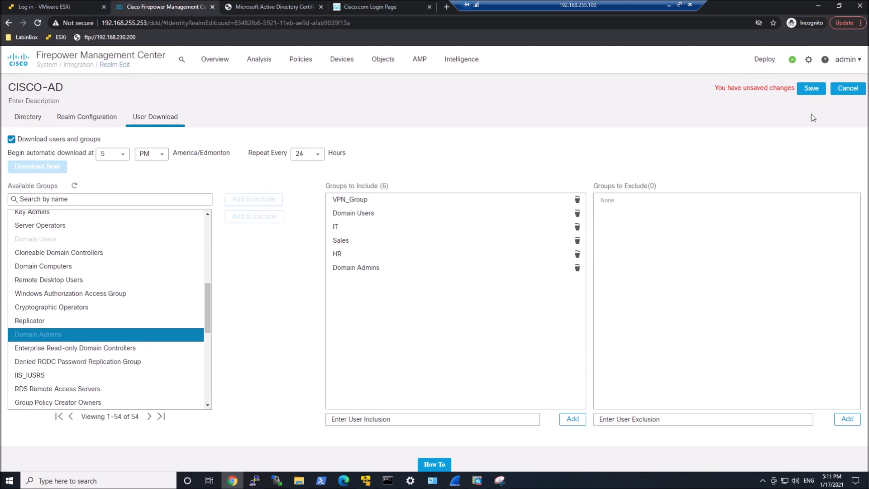
- Save CISCO-AD and run an on-demand download that pulls in 6 groups and 10 users
left_click(804, 90)
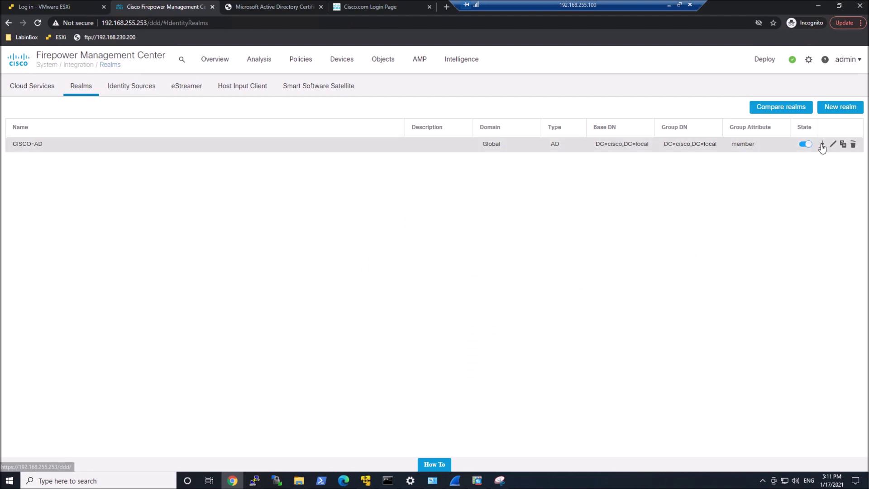
left_click(822, 145)
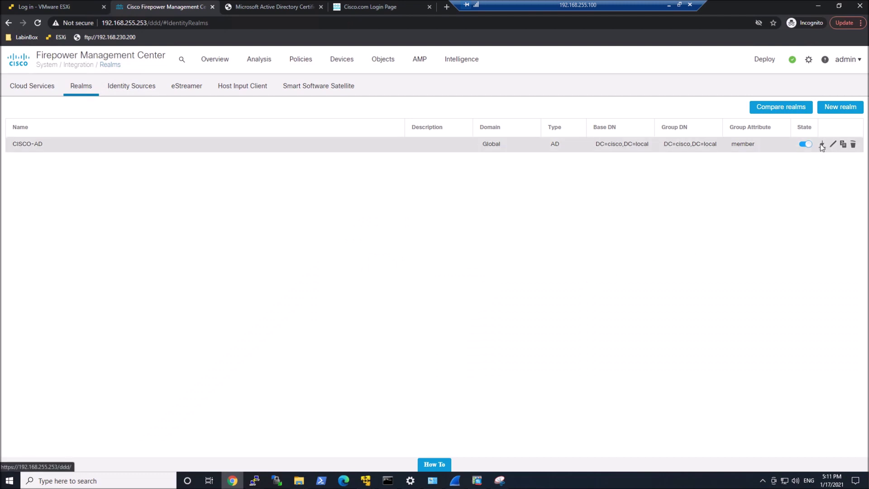
left_click(483, 288)
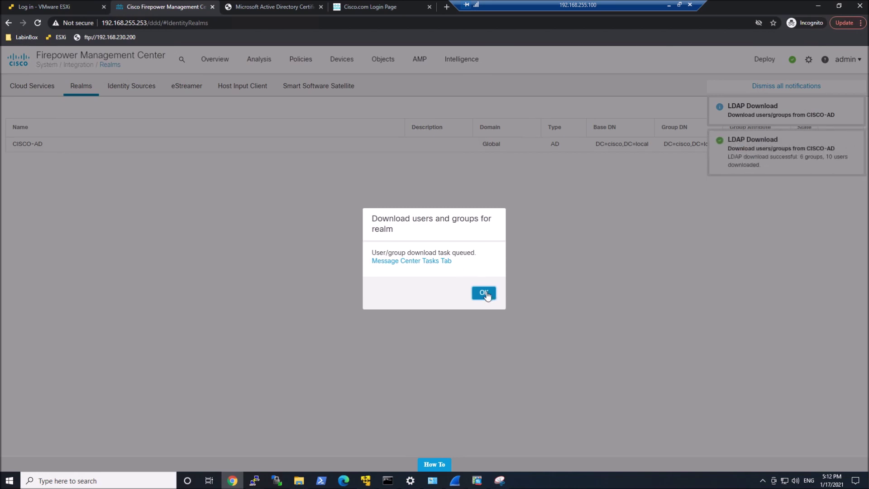
left_click(485, 293)
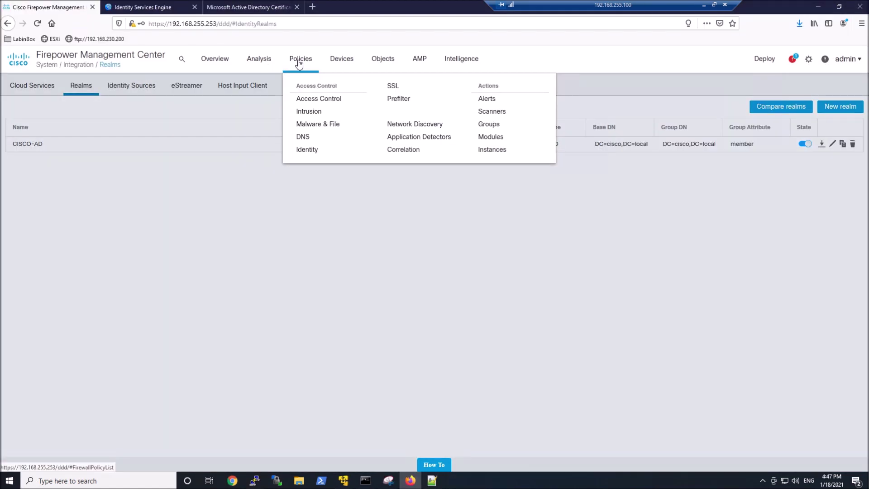
- Create and save a new identity policy named CiscoLocal-AD from the Identity Policies page
left_click(311, 149)
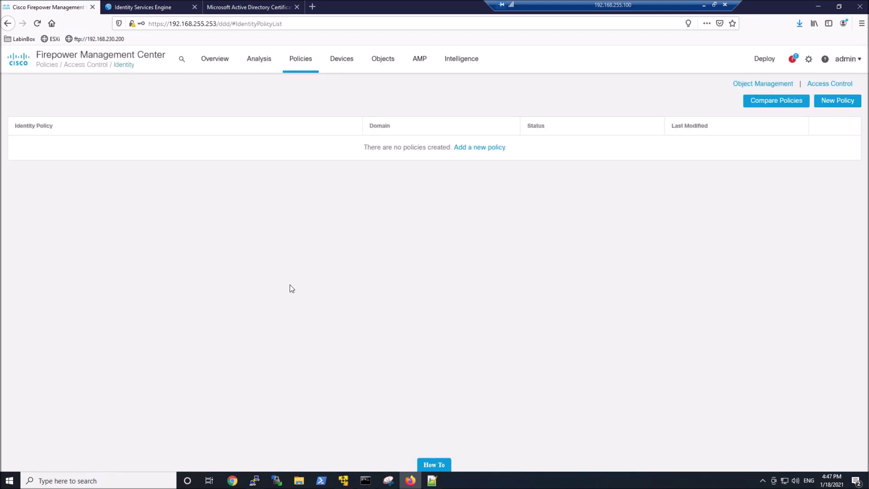
left_click(469, 148)
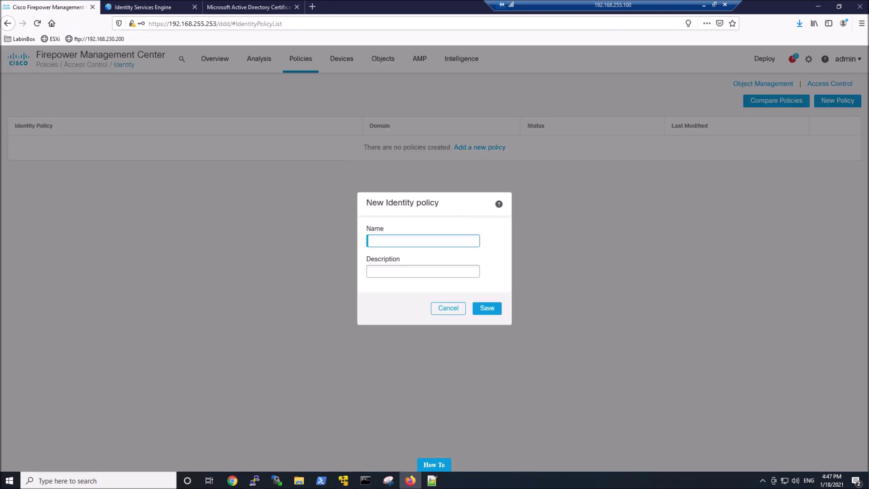
type("CiscoLocal-AD")
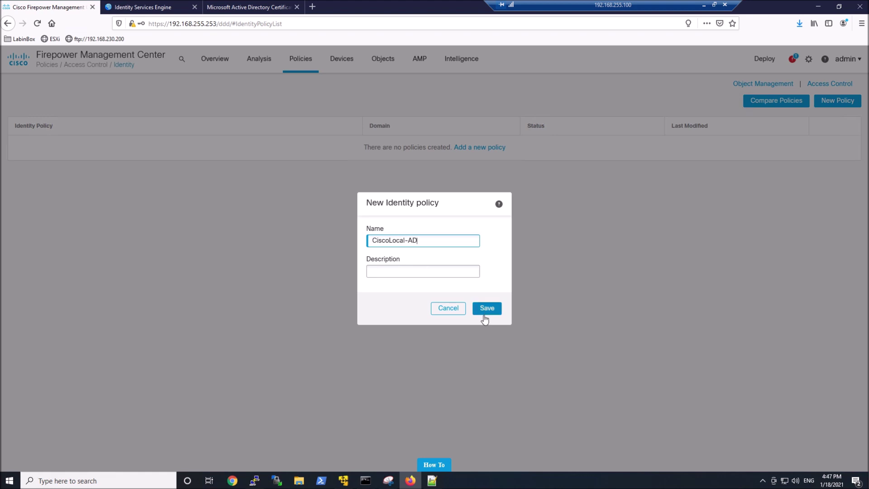
left_click(484, 312)
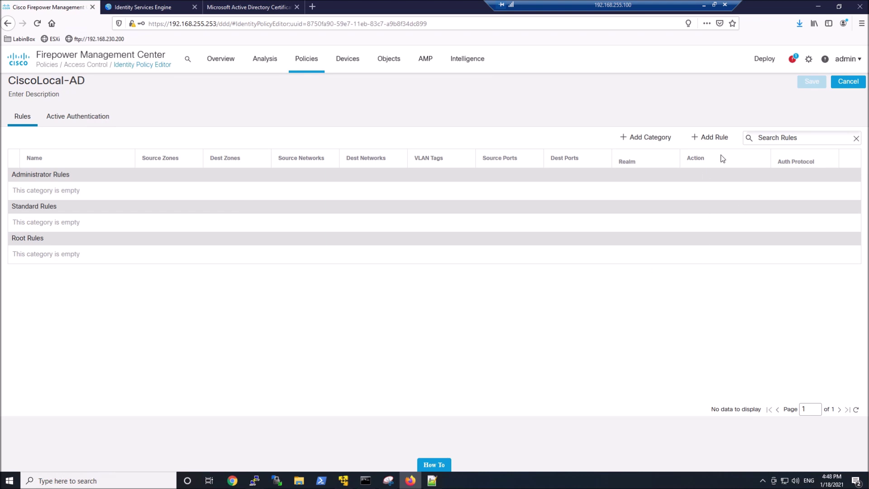
- Add rule Passive-CiscoAD using realm CISCO-AD with passive authentication, and save the policy
left_click(715, 140)
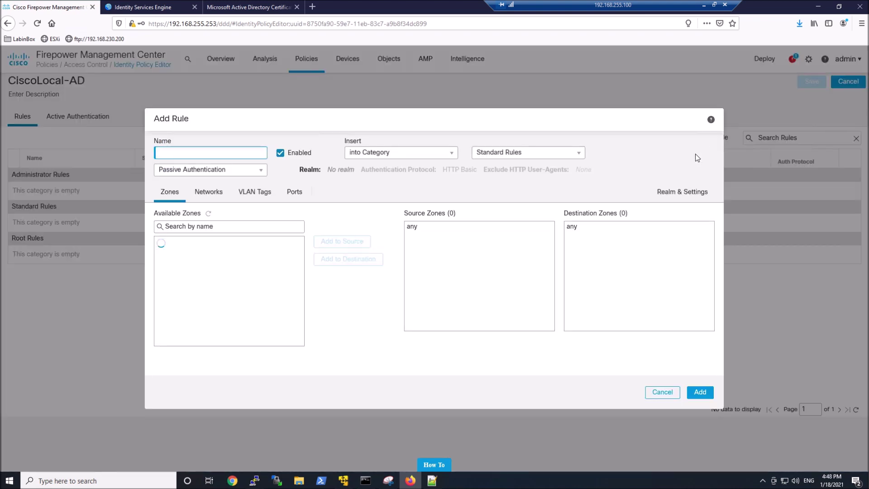
type("Passive-CiscoAD")
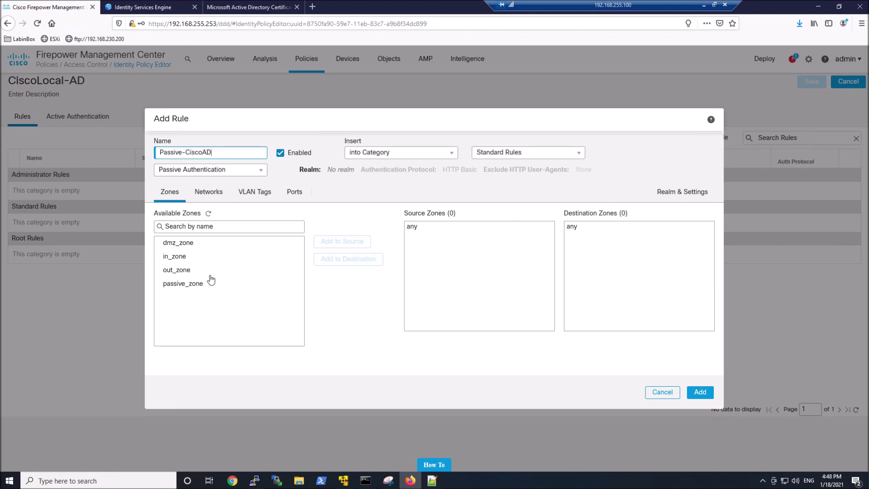
left_click(248, 194)
left_click(295, 195)
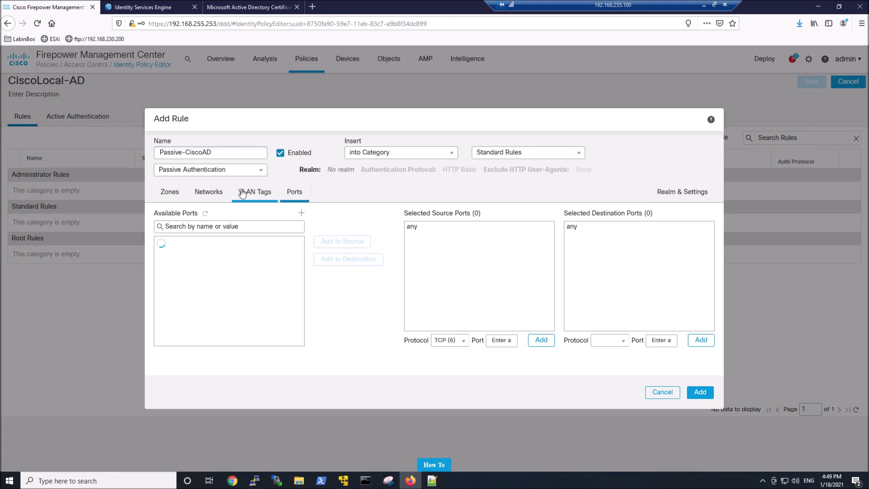
left_click(664, 193)
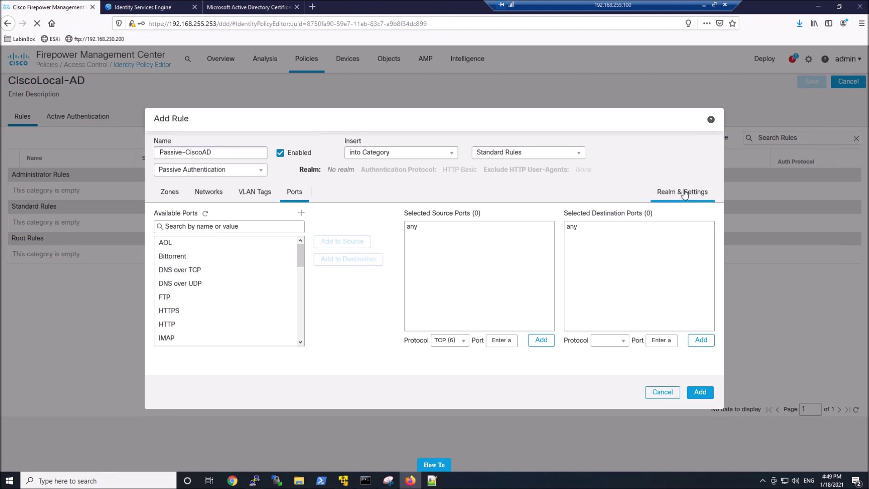
left_click(243, 230)
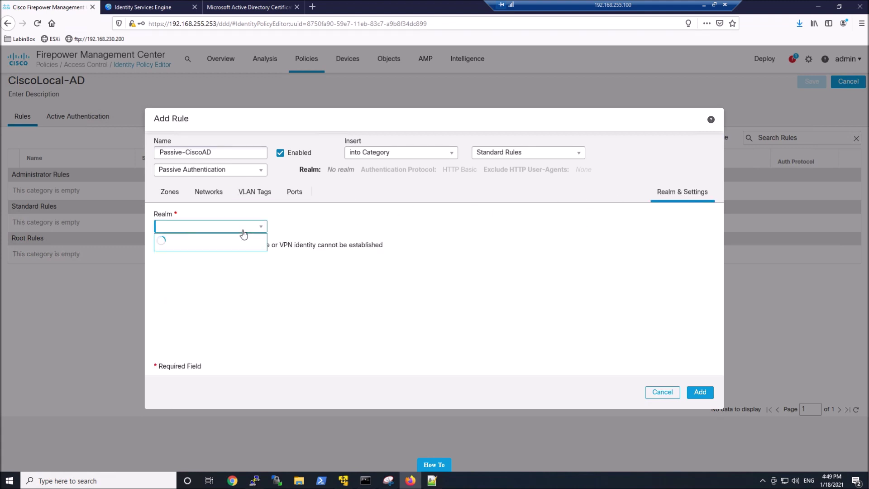
left_click(220, 238)
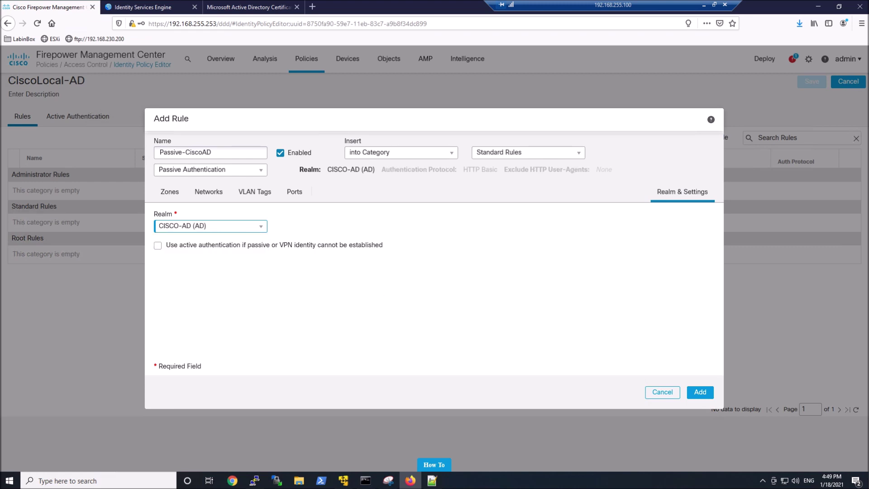
left_click(706, 391)
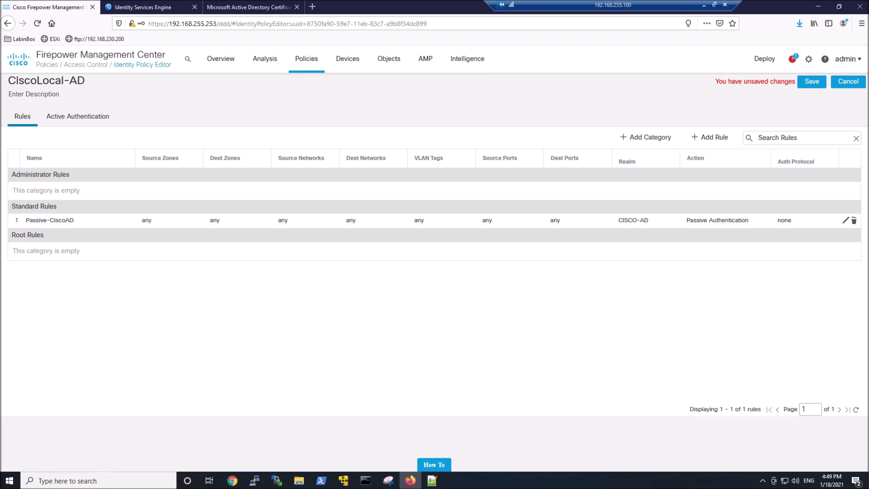
left_click(812, 82)
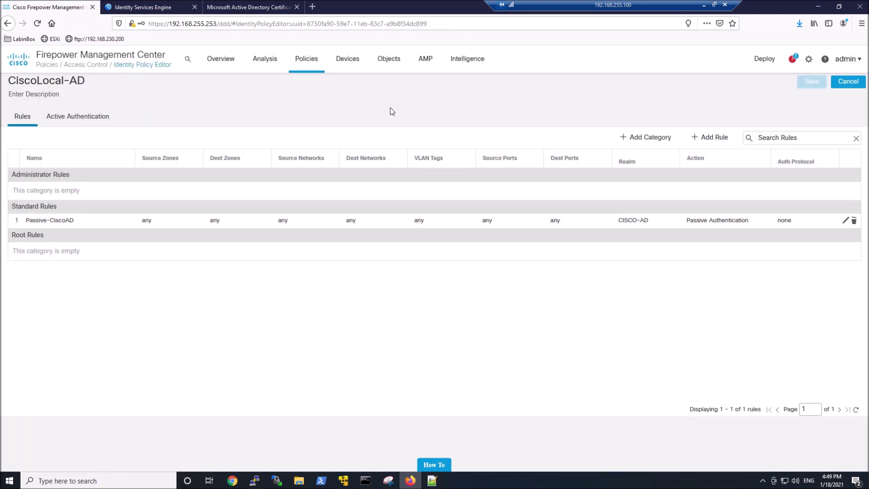
- Set Lab 1 Policy's identity policy to CiscoLocal-AD and save the access control policy
left_click(308, 61)
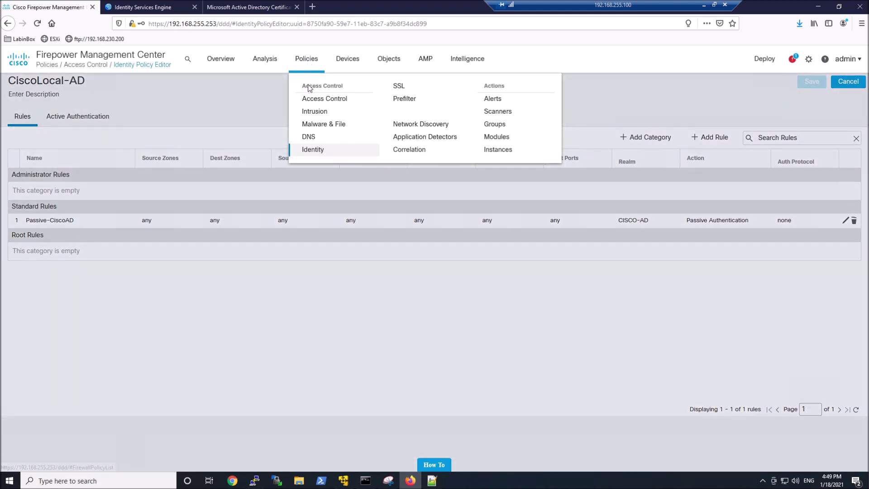
left_click(318, 102)
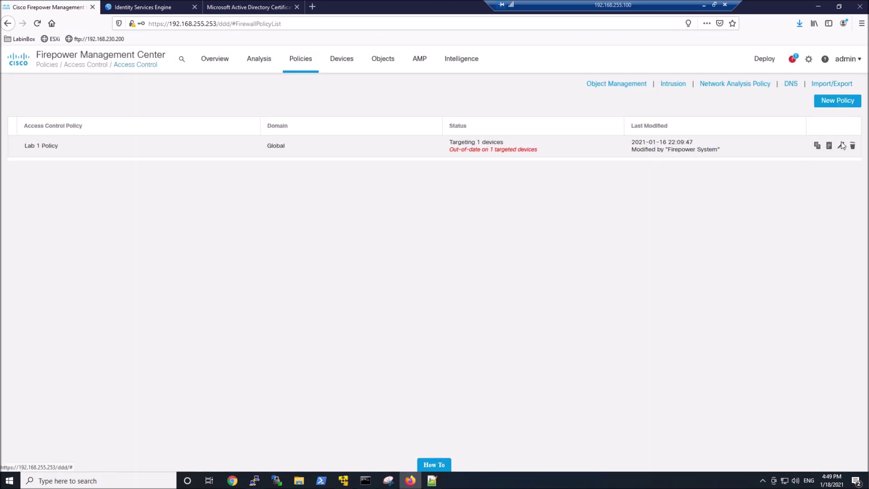
left_click(841, 145)
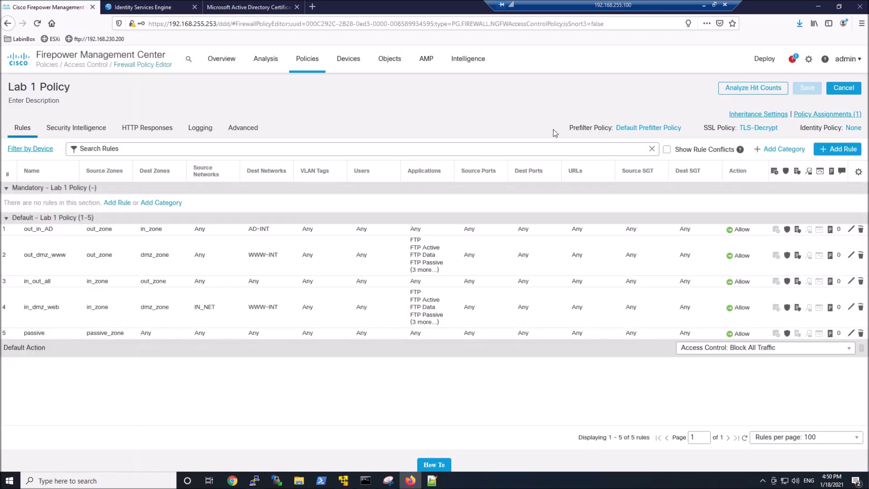
left_click(847, 128)
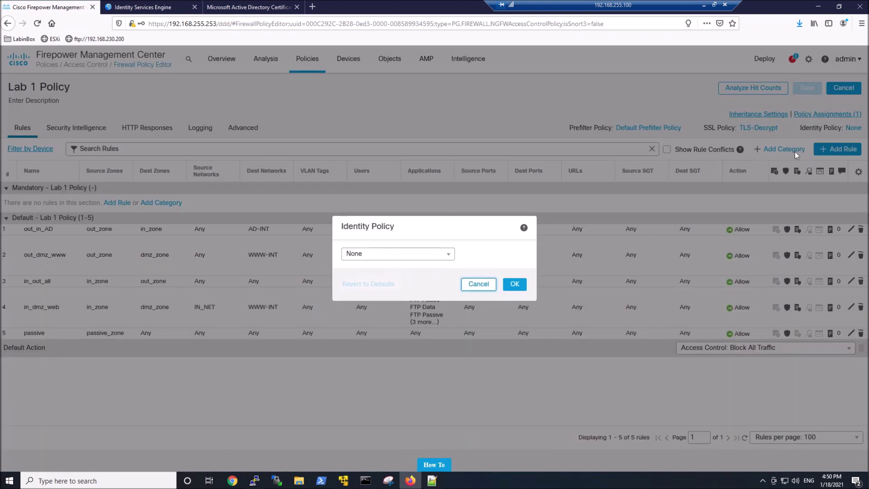
left_click(444, 255)
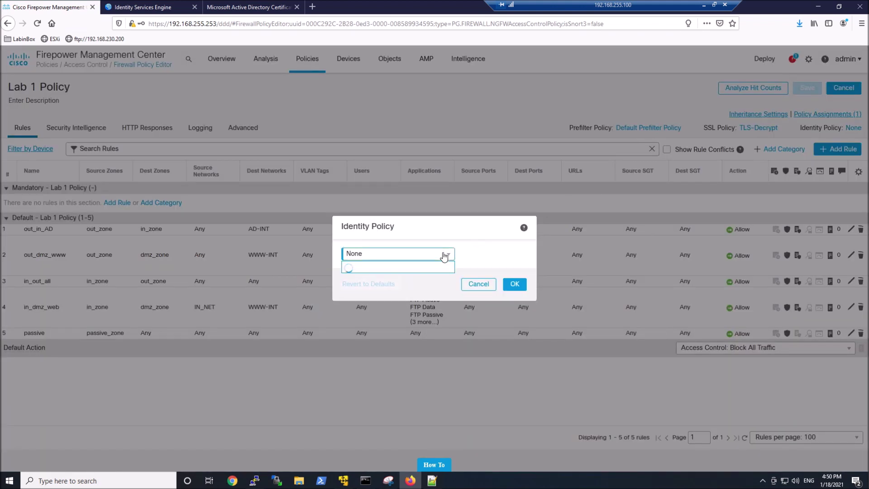
left_click(388, 277)
left_click(512, 285)
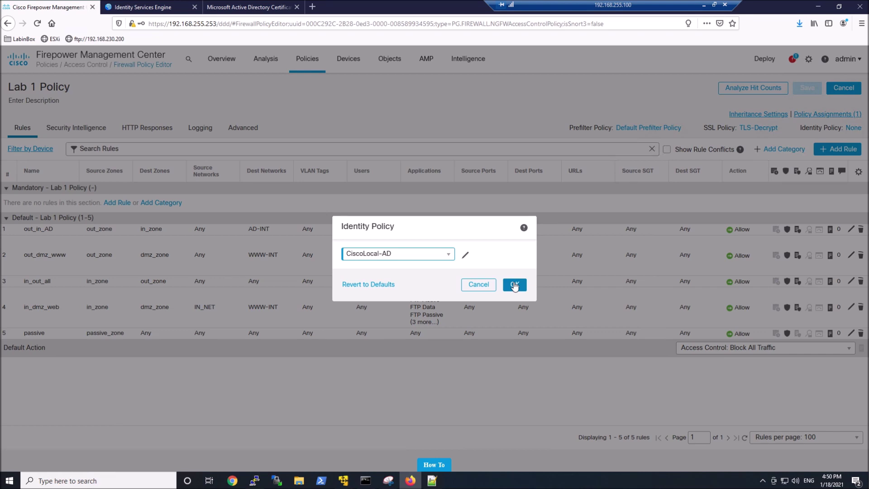
left_click(803, 85)
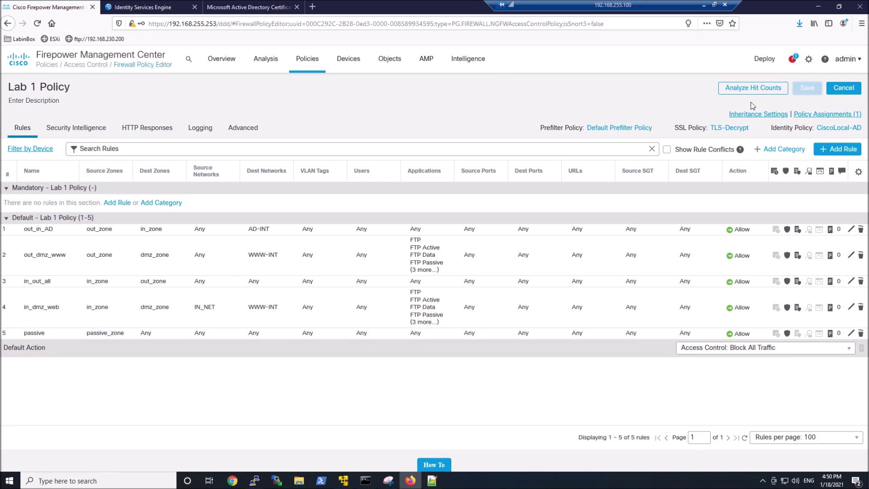
- Review and deploy the pending changes, including CiscoLocal-AD, to FTD-1
mouse_move(762, 62)
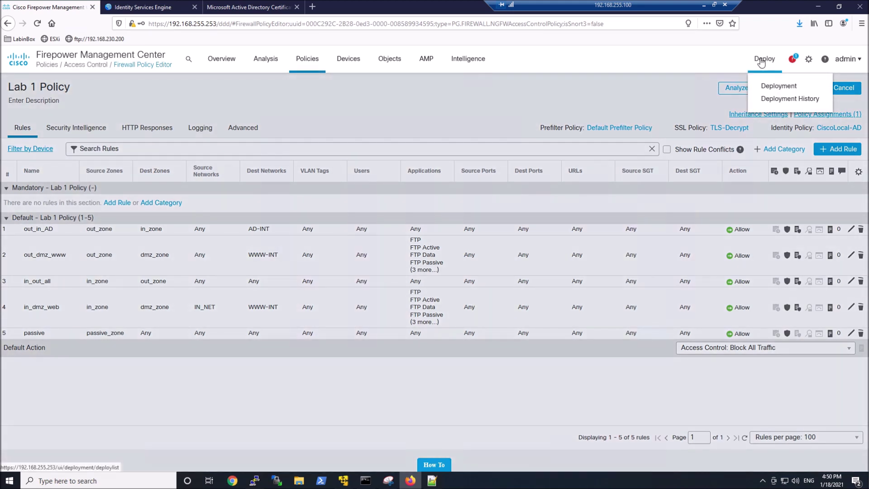
left_click(778, 86)
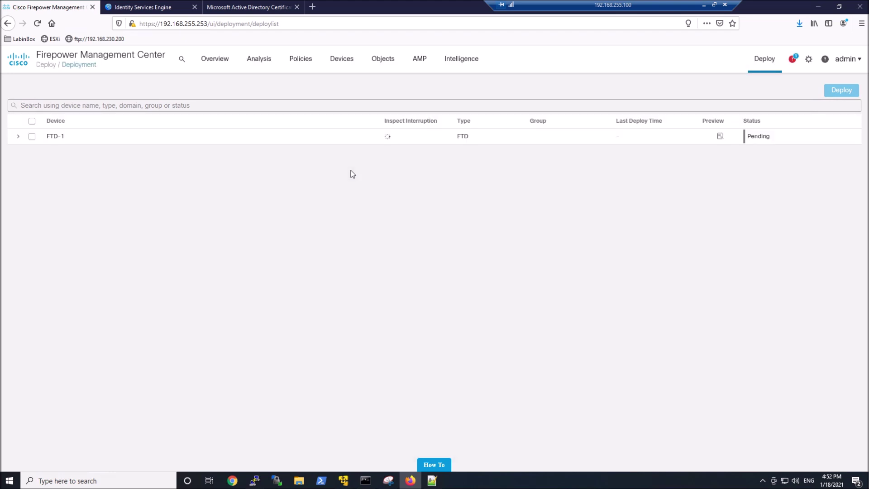
left_click(32, 137)
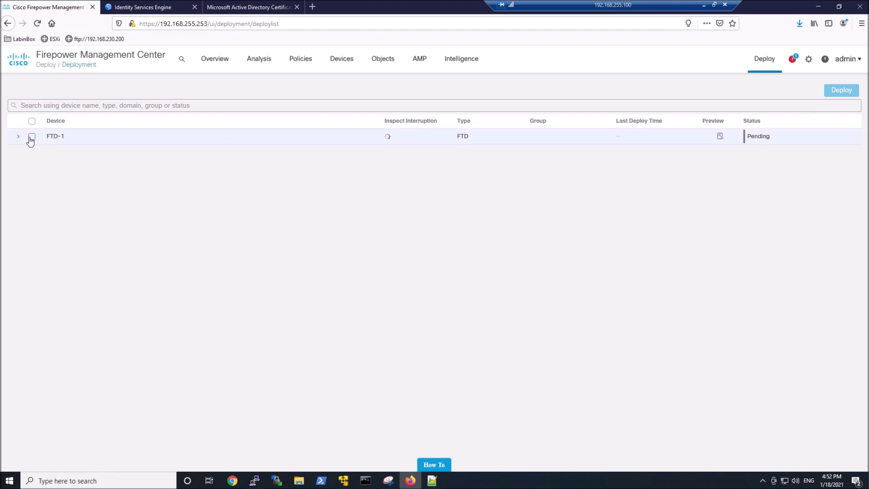
left_click(19, 138)
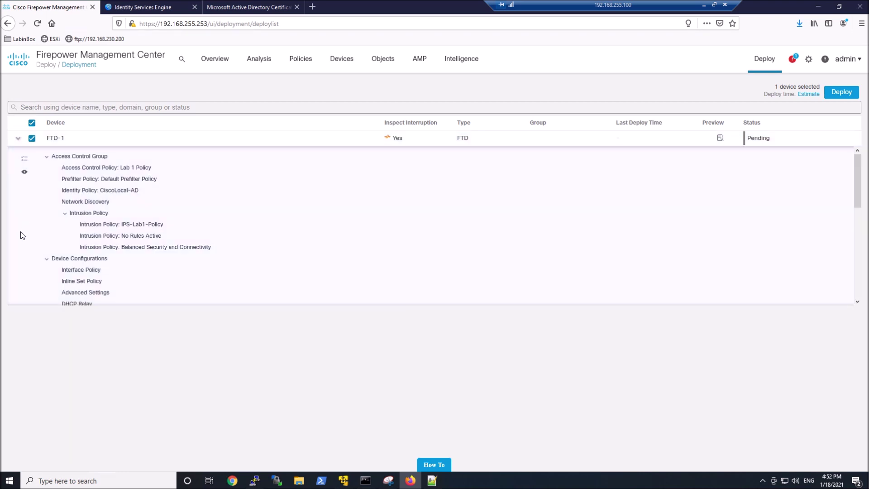
left_click(832, 94)
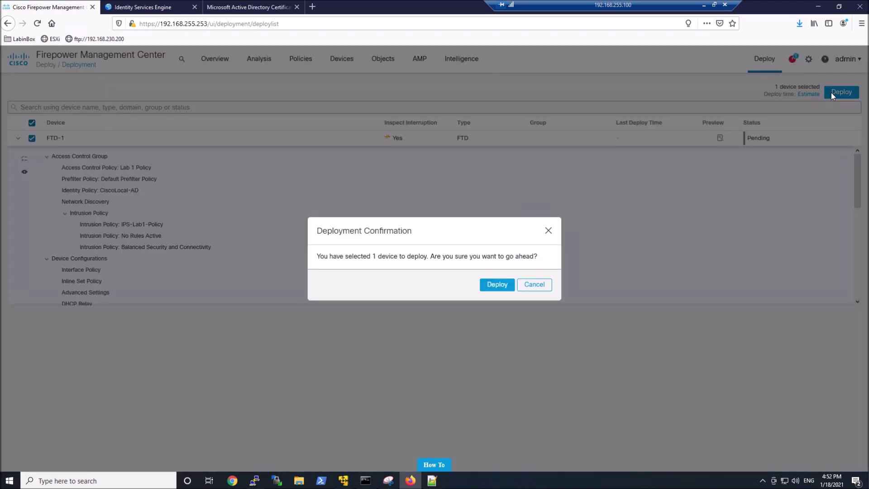
left_click(500, 287)
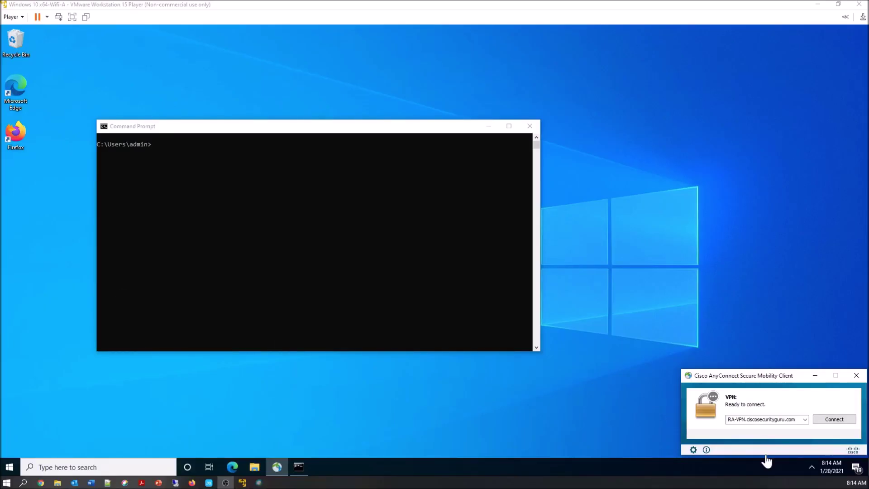
- Connect AnyConnect to RA-VPN.ciscosecurityguru.com, signing in with the HR test user's username and password
left_click(835, 419)
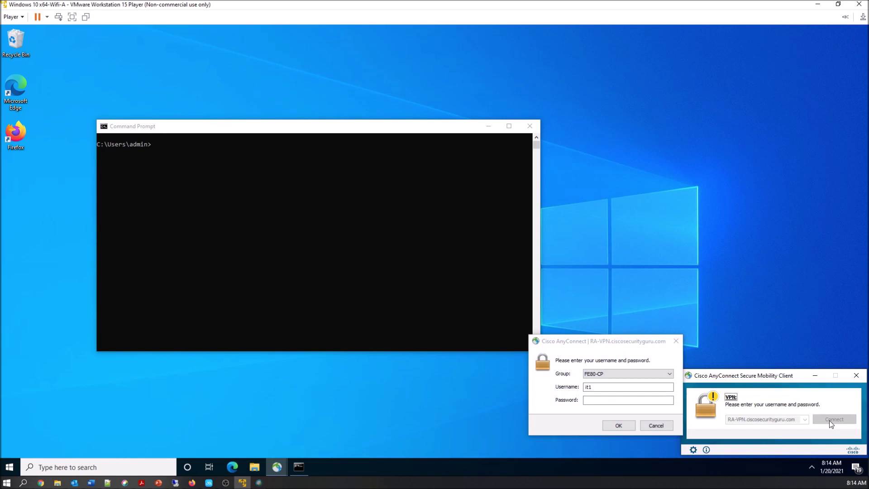
key("shift+Tab")
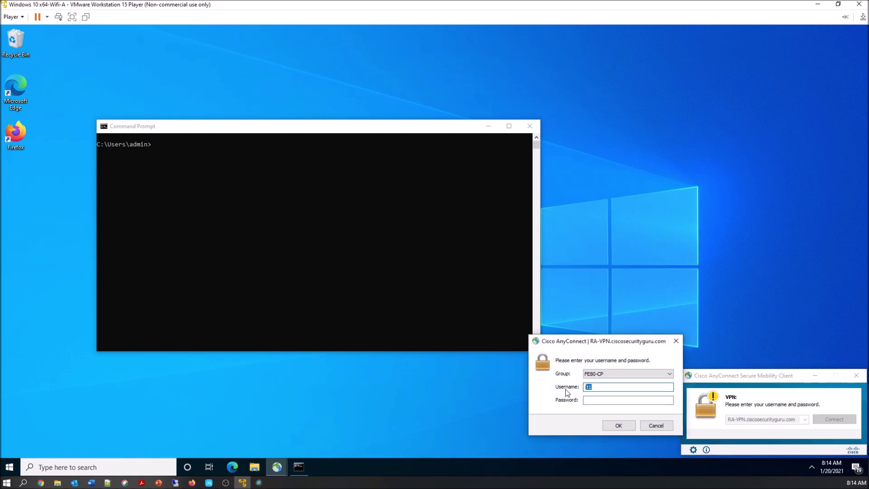
type("hr1")
key("Tab")
type("********")
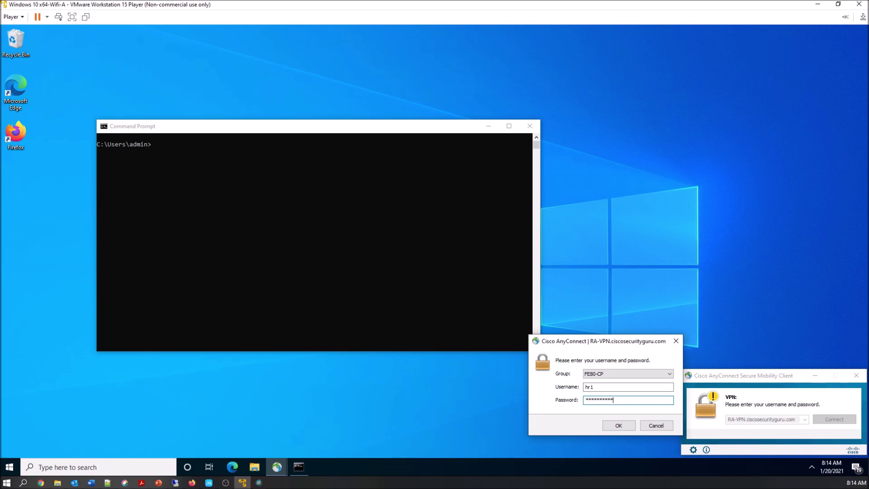
type("**")
key("Return")
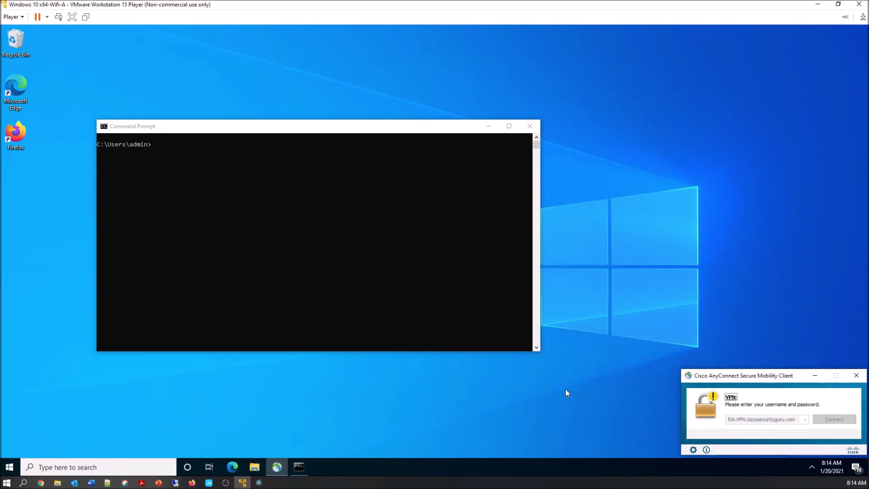
- Run ipconfig /all and highlight the VPN adapter's IPv4 address 172.16.32.160
left_click(329, 244)
type("ip")
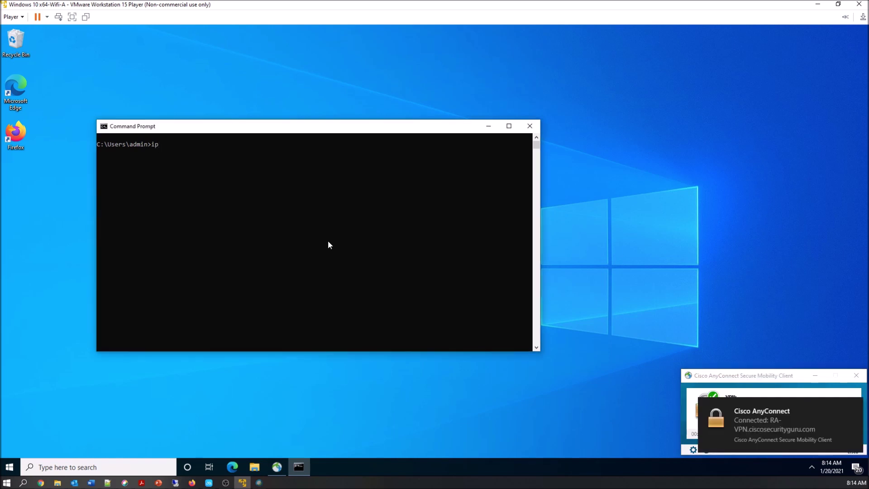
type("config /all")
key("Return")
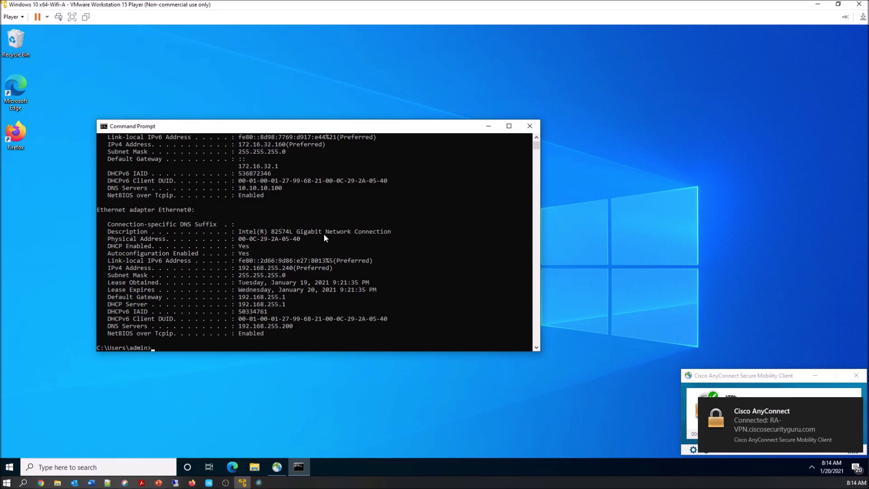
scroll(318, 227, "up", 3)
left_click(266, 210)
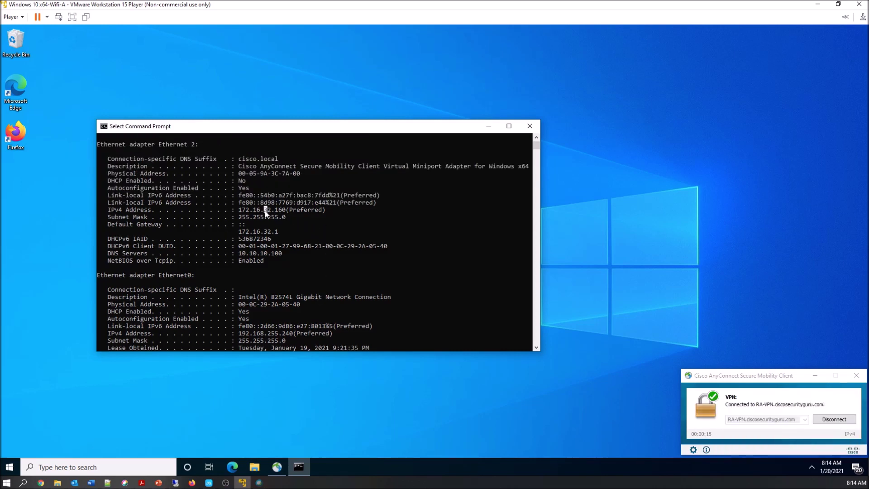
double_click(266, 210)
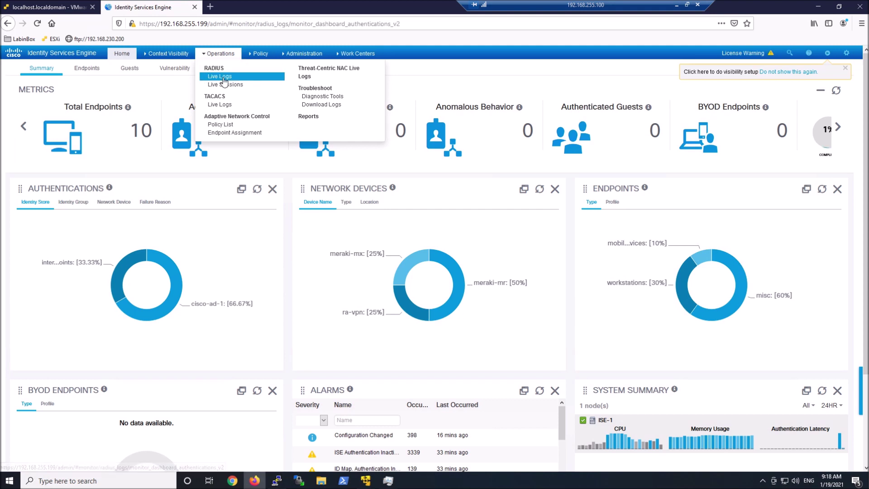
- View ISE's RADIUS live sessions, showing the started session for 172.16.32.160
left_click(223, 76)
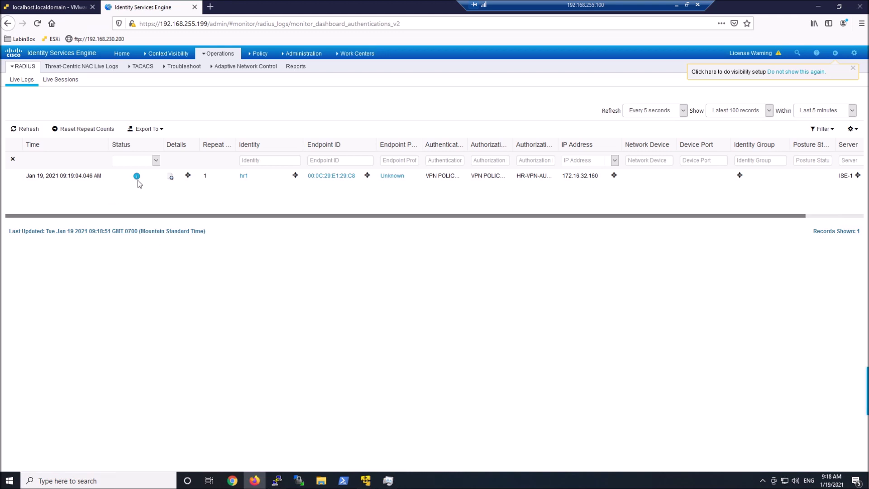
left_click(60, 84)
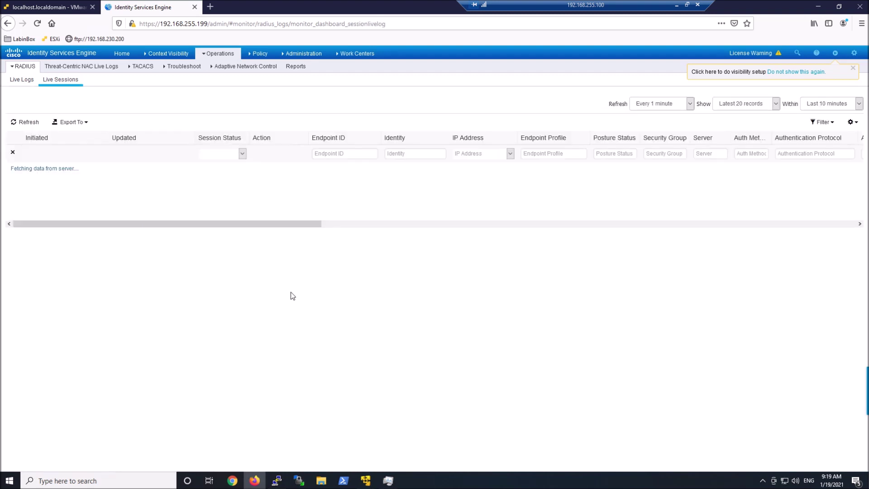
mouse_move(465, 181)
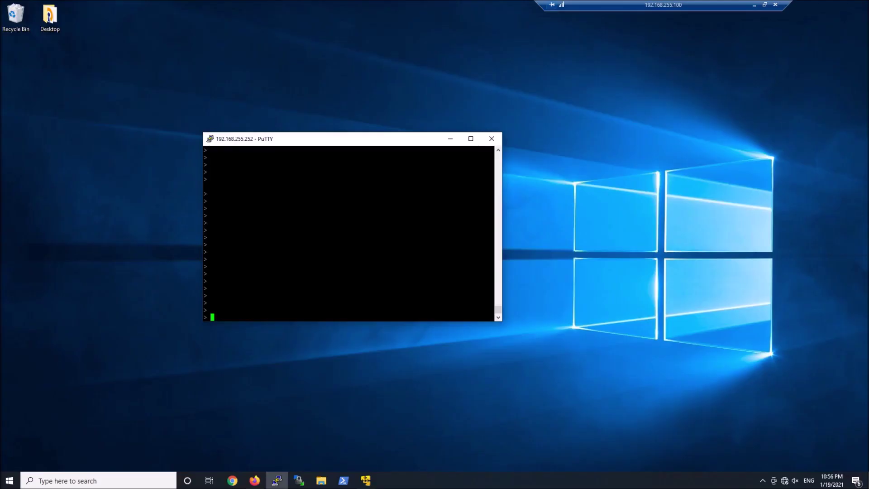
- Dump the firewall's user identity data, then enter expert mode and sudo-find the user_identity.dump file
type("system support firewall-engine-dump-user-identity-data")
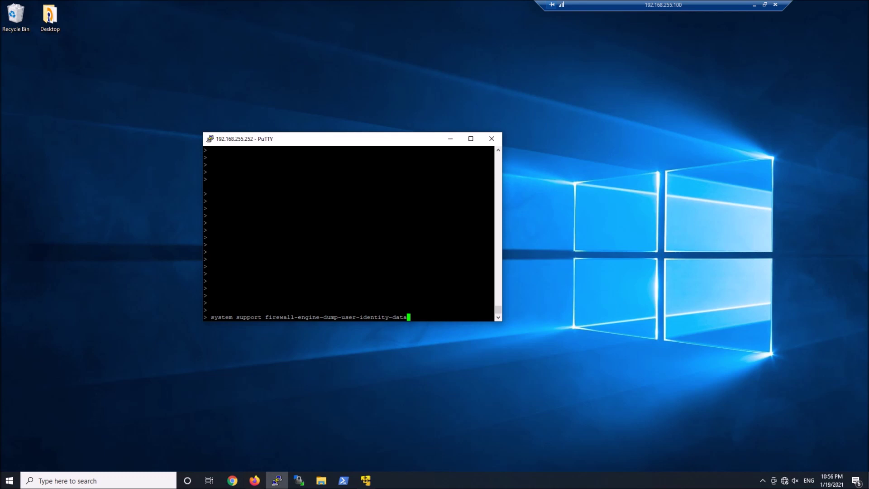
key("Return")
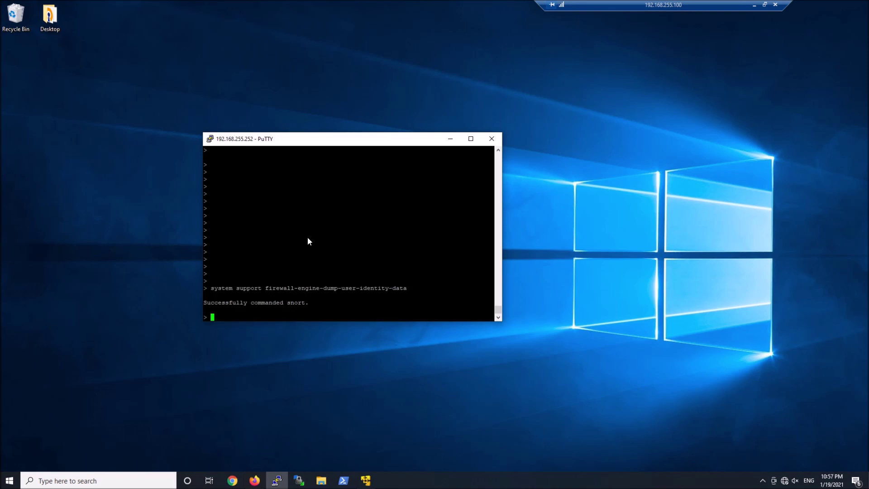
type("expert")
key("Return")
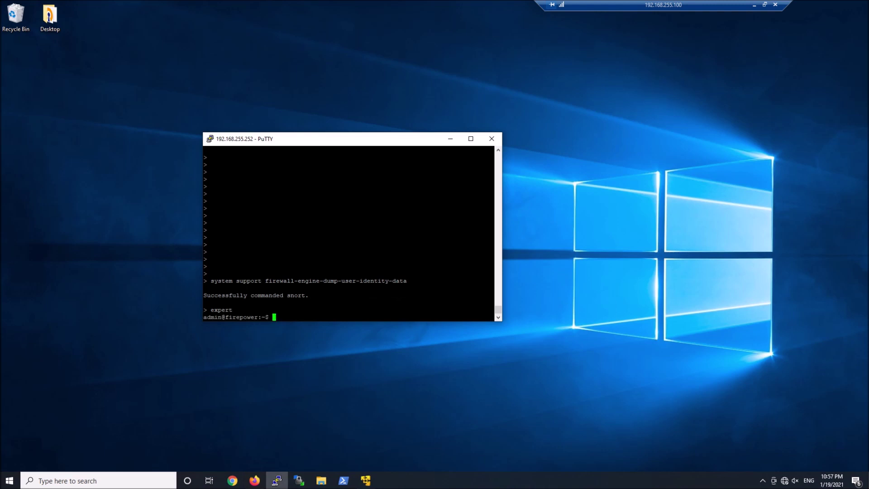
type("sudo find / -name user_identity.dump")
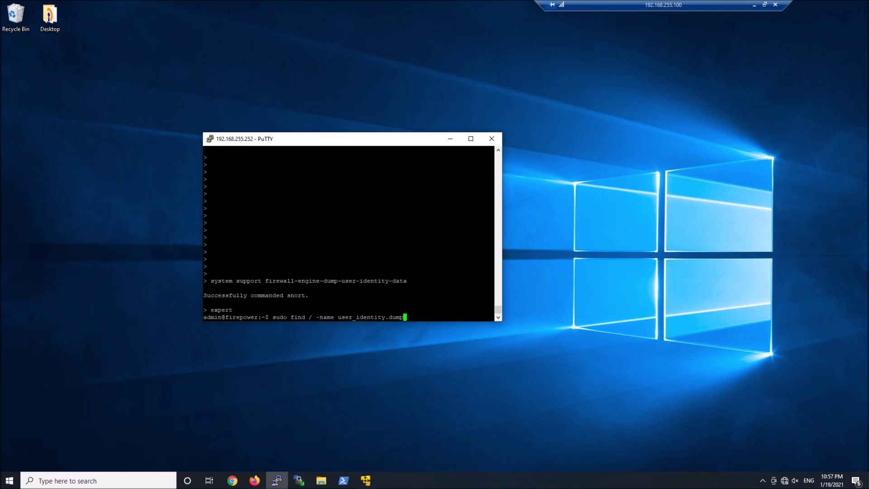
key("Return")
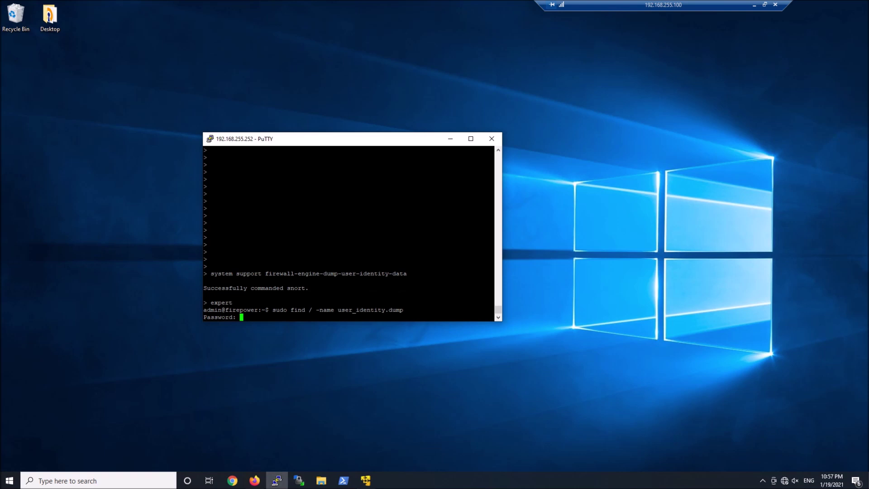
key("Return")
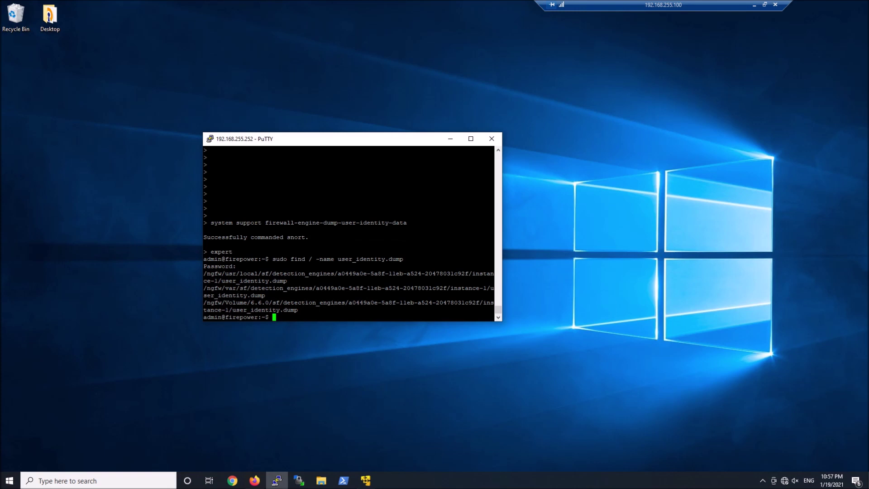
- Print user_identity.dump with sudo cat and review the 172.16.32.160 user mapping
right_click(375, 244)
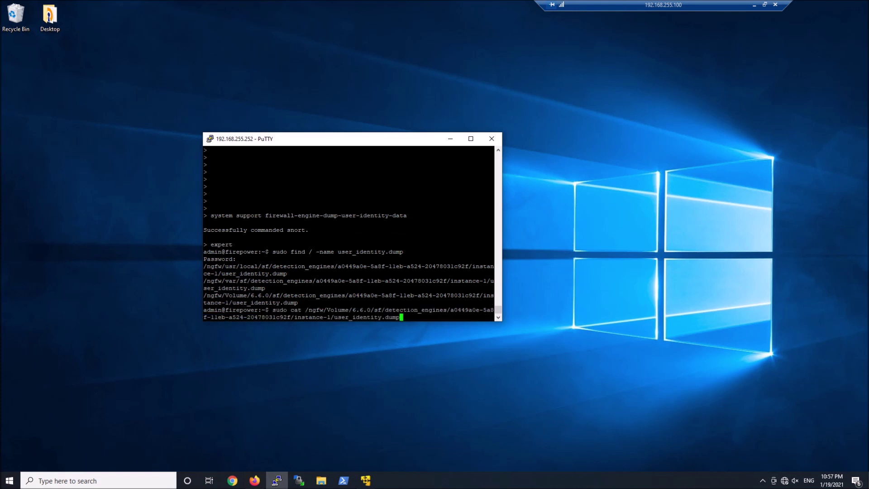
key("Return")
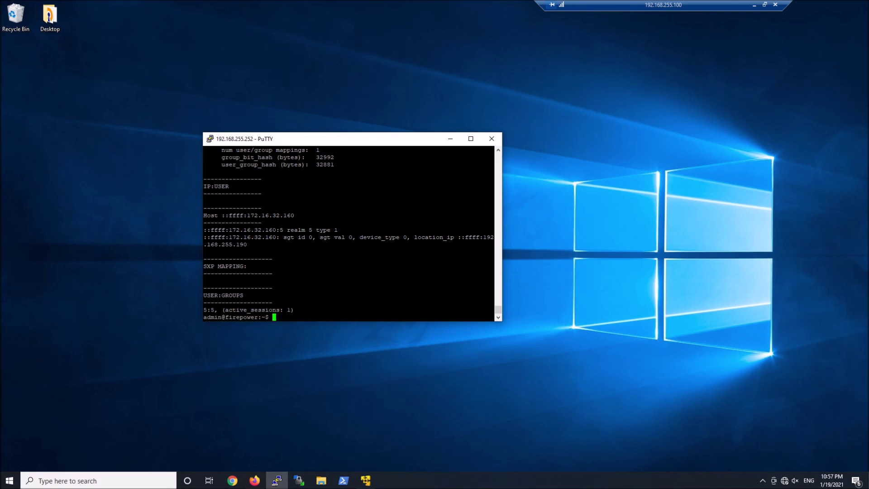
scroll(349, 234, "up", 4)
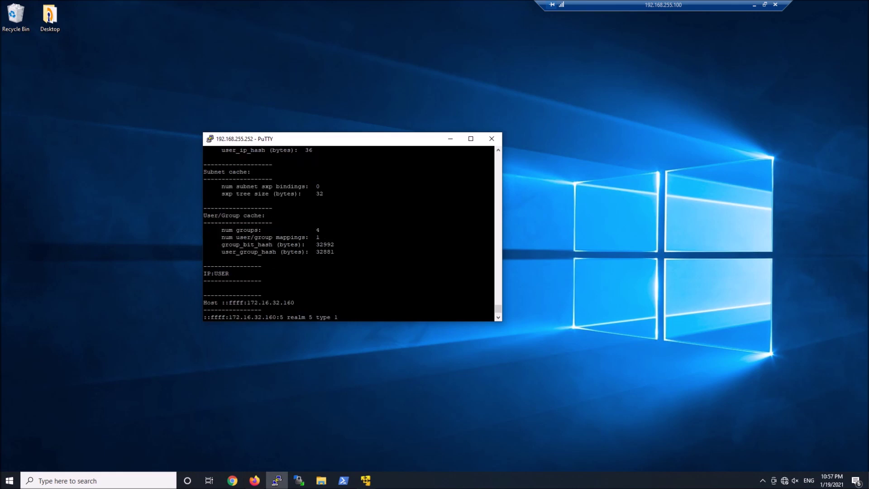
scroll(349, 233, "up", 8)
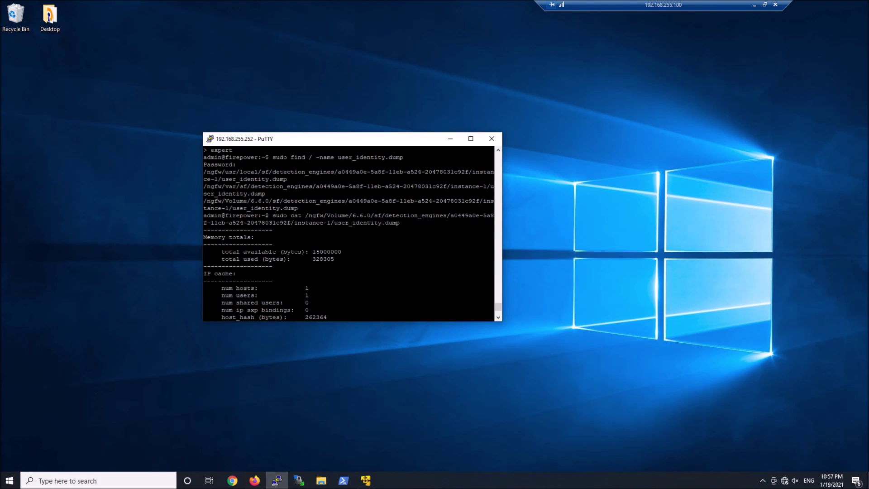
scroll(348, 234, "down", 4)
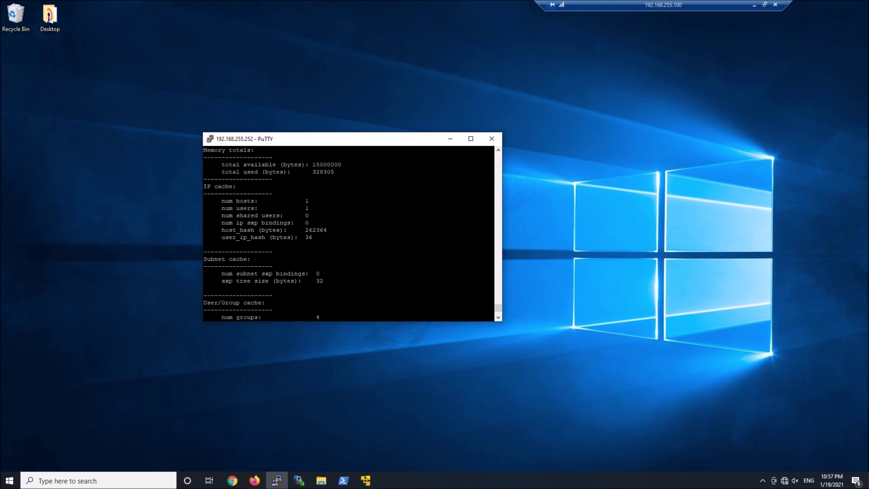
scroll(348, 233, "down", 4)
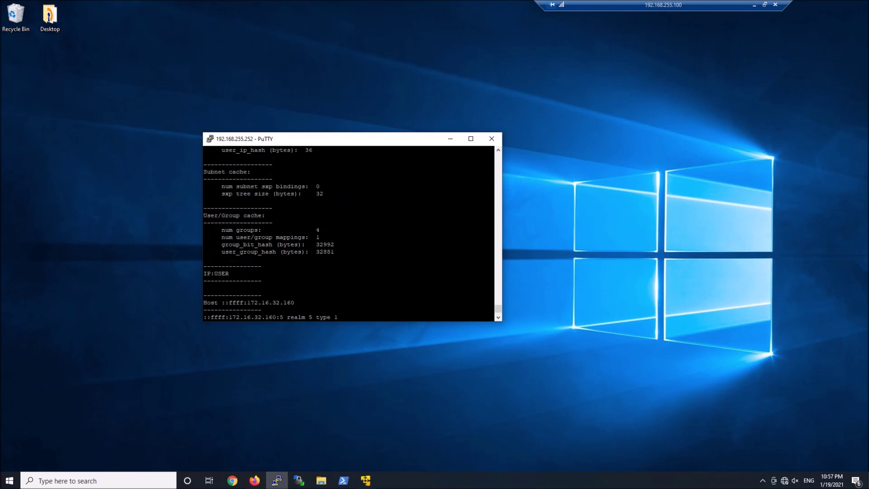
scroll(348, 234, "down", 4)
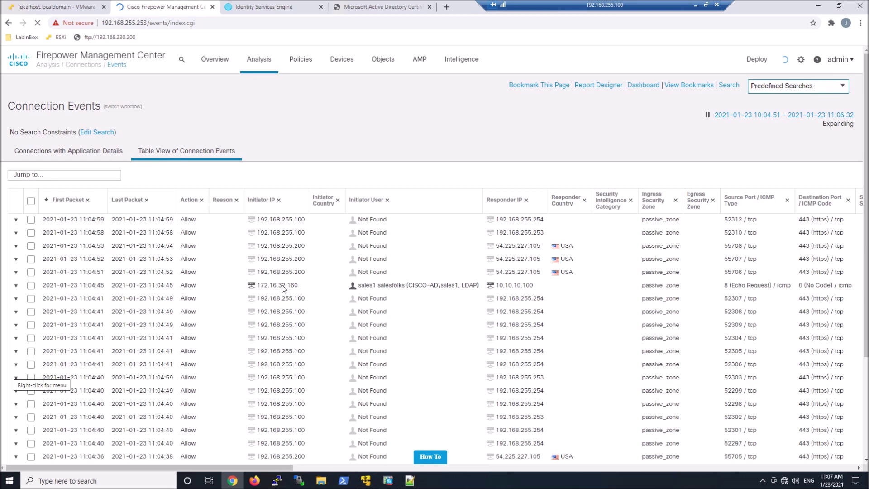
- Filter the connection events to the Initiator User on the 172.16.32.160 event and check that user's context options
left_click(391, 290)
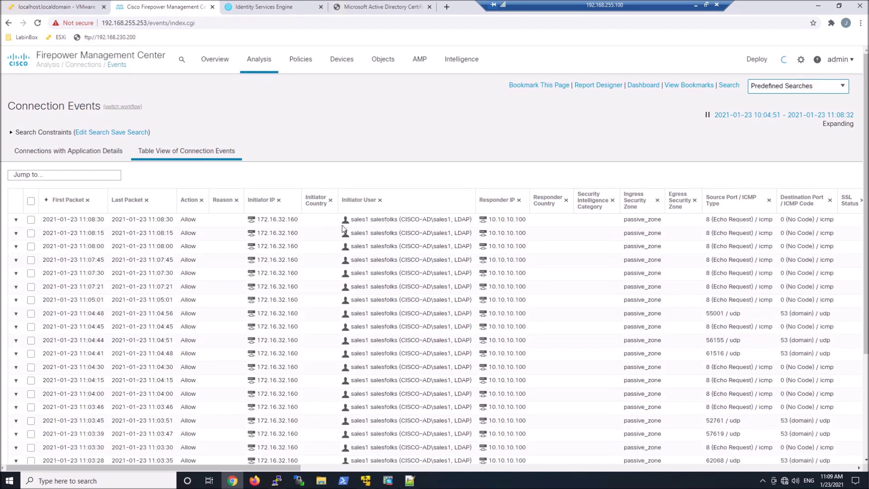
right_click(363, 221)
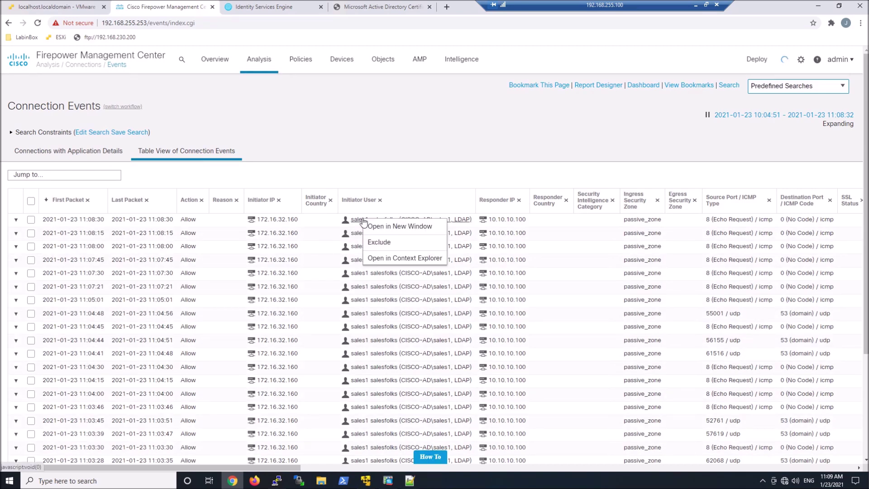
left_click(375, 135)
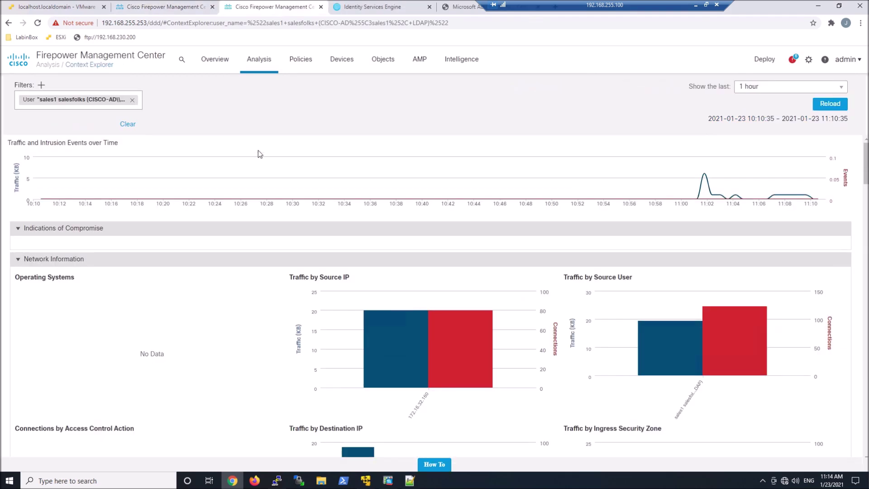
- Review the VPN user's network, application, intrusion, file, geolocation and URL charts, showing about 20 KB of URL traffic
scroll(461, 154, "down", 1)
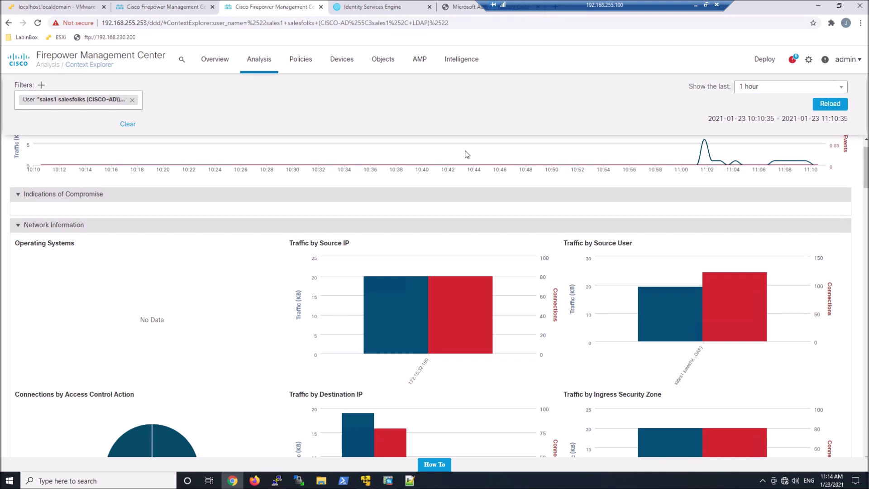
scroll(411, 211, "down", 1)
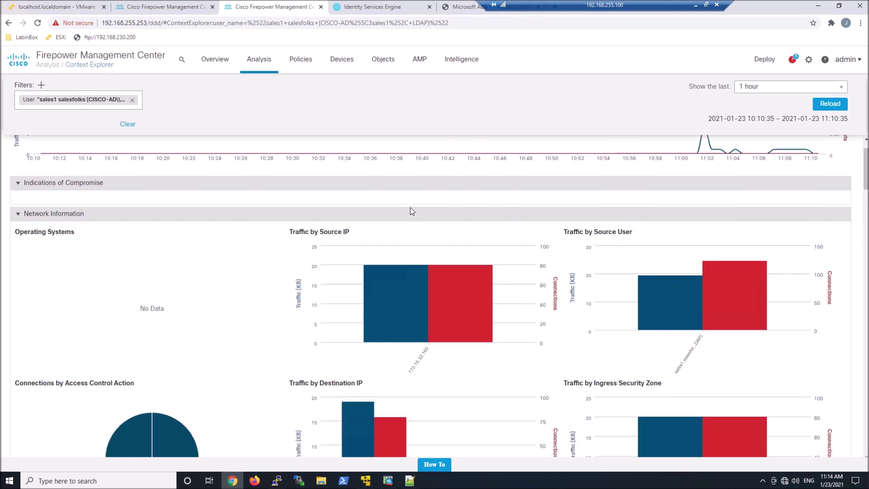
scroll(410, 208, "down", 2)
scroll(411, 207, "down", 3)
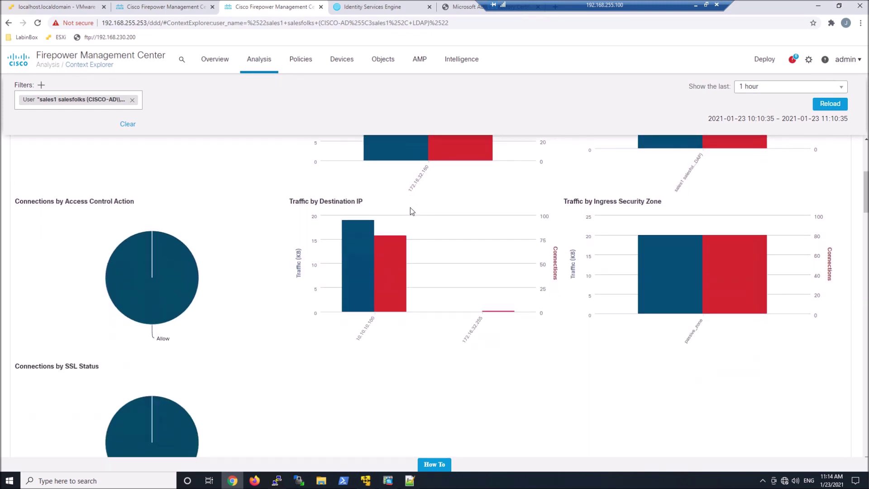
scroll(411, 207, "down", 2)
scroll(410, 207, "down", 7)
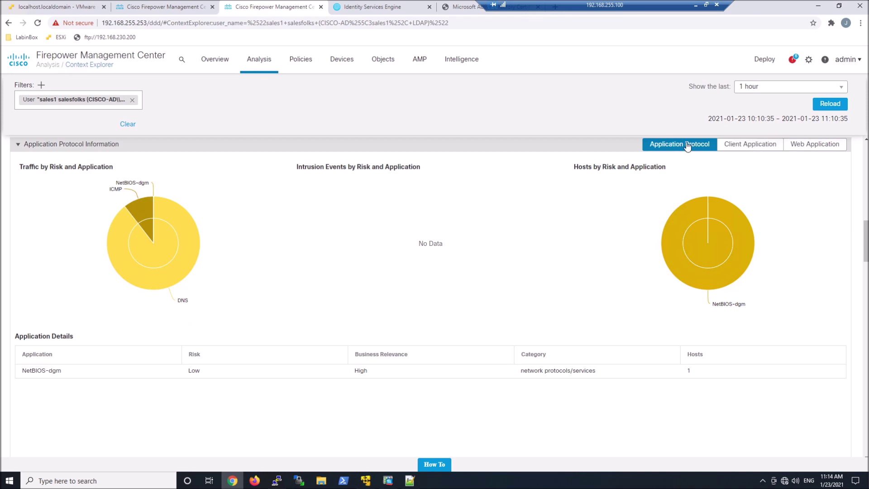
scroll(473, 260, "down", 5)
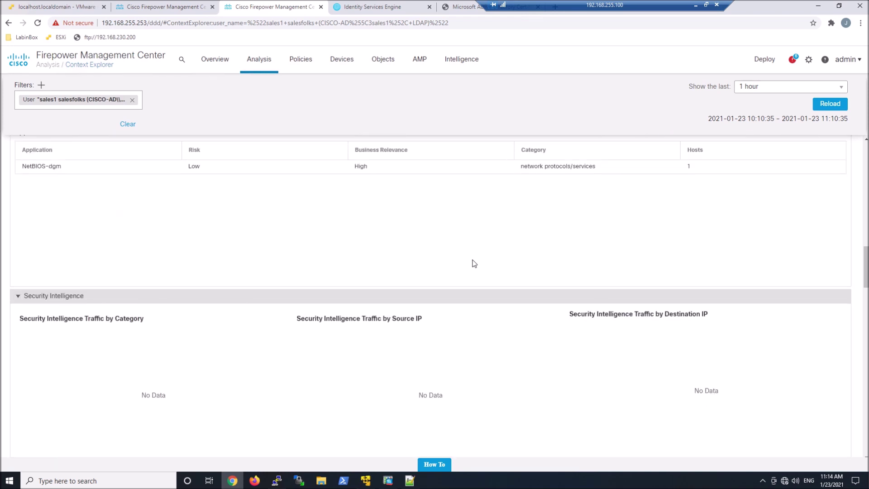
scroll(474, 262, "down", 3)
scroll(474, 264, "down", 5)
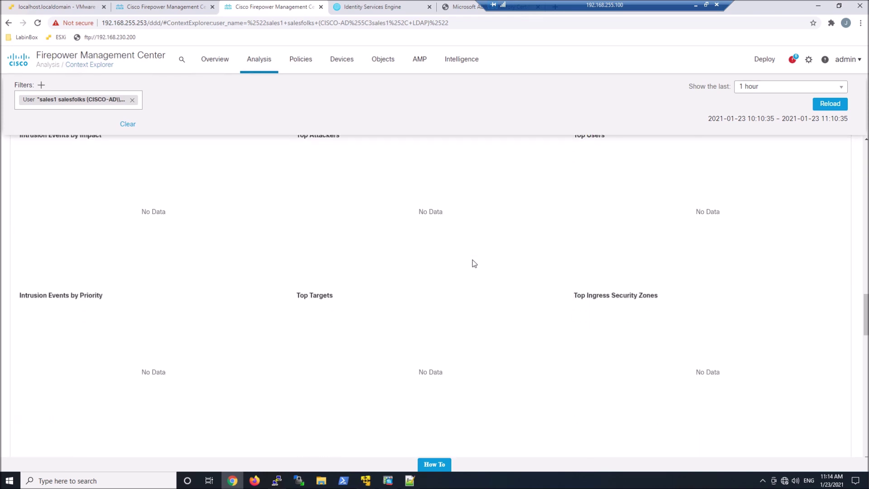
scroll(474, 263, "down", 5)
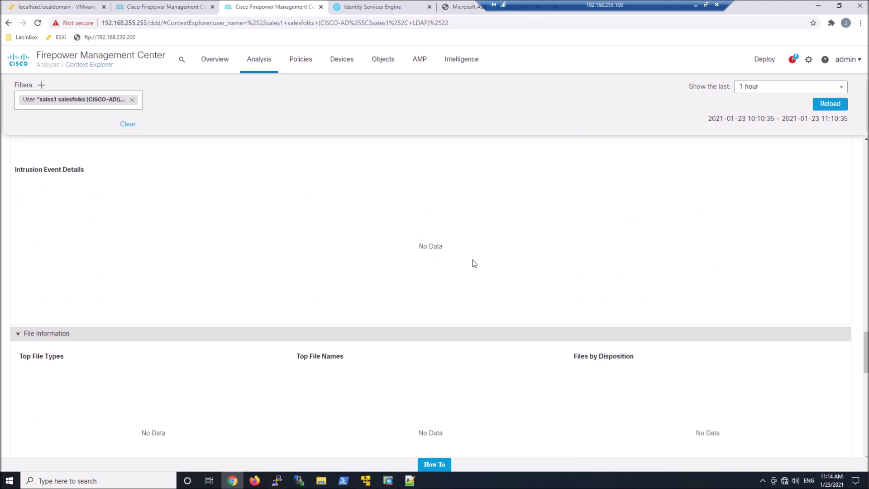
scroll(474, 263, "down", 10)
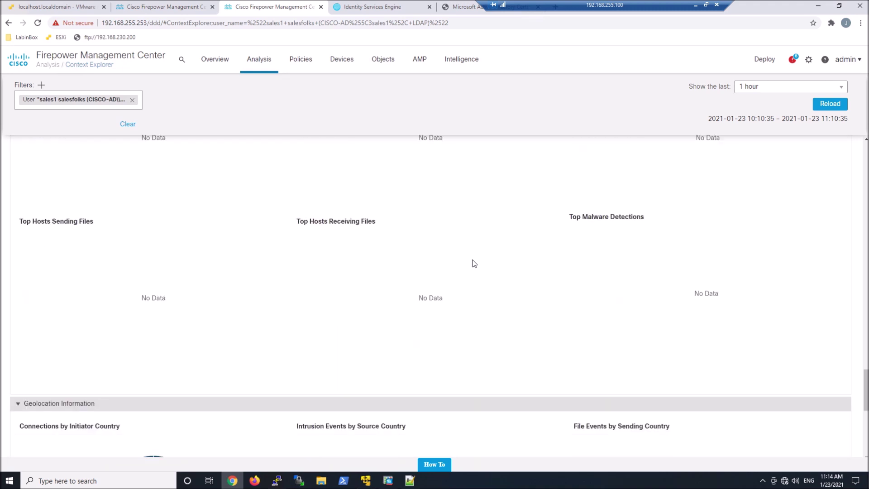
scroll(474, 264, "down", 1)
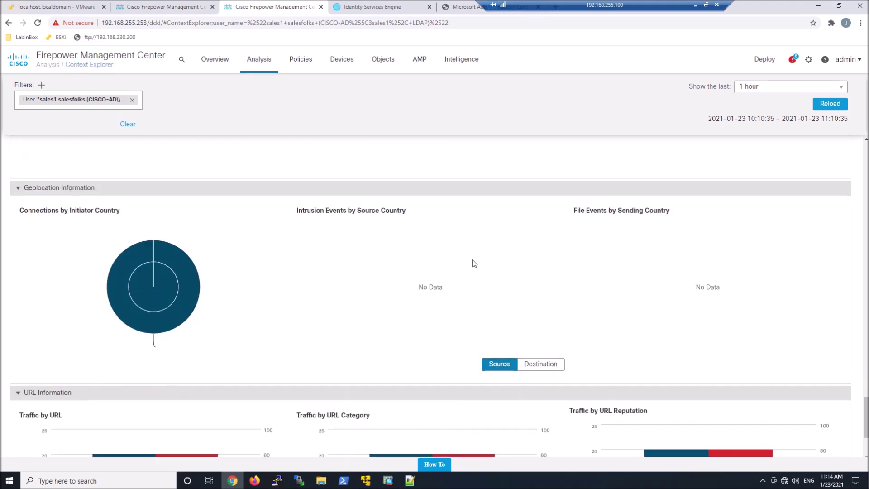
scroll(473, 264, "down", 3)
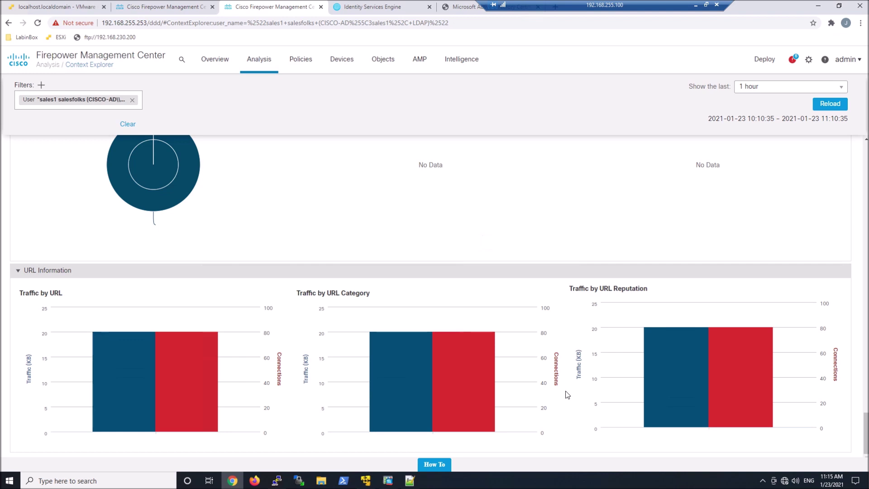
mouse_move(462, 393)
mouse_move(388, 385)
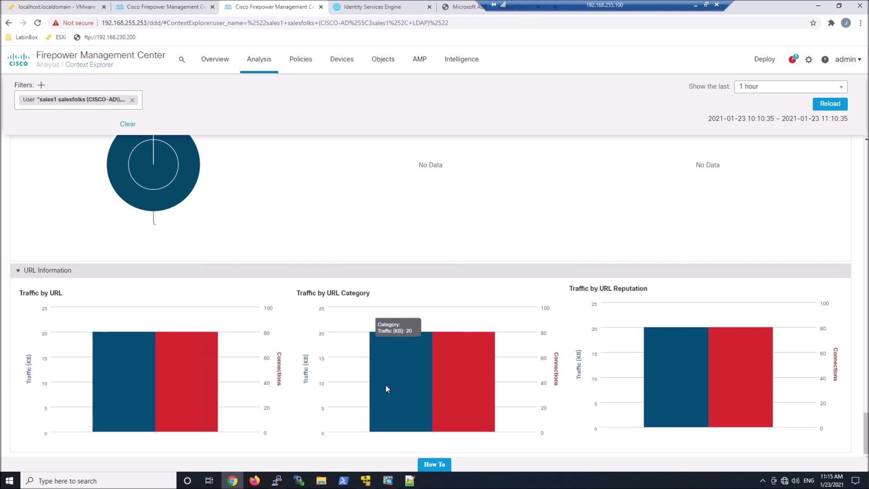